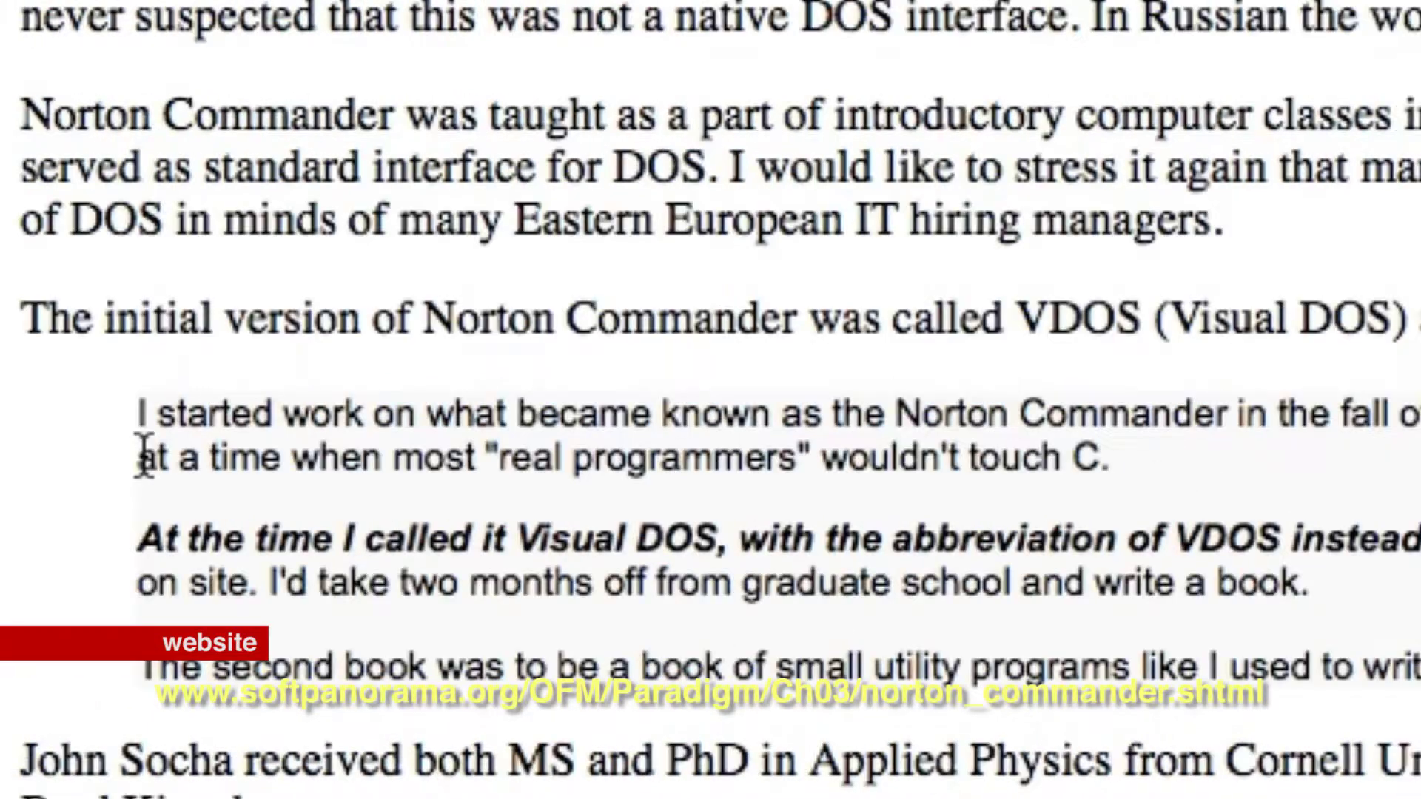
- Highlight the line 'at a time when most real programmers wouldn't touch C.' in the article
drag(48, 456, 1333, 443)
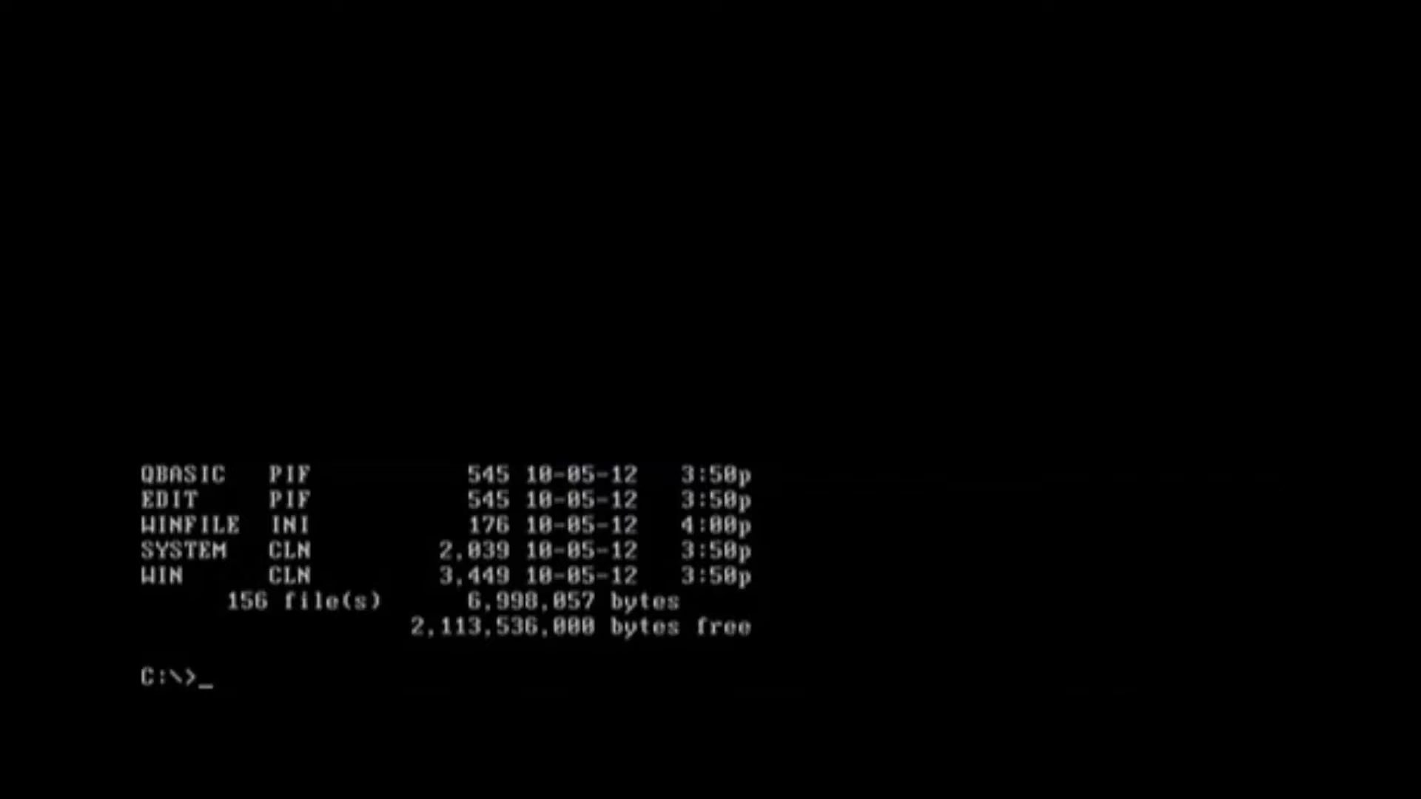
- Restore the Norton Commander panels for C:\ and C:\WORK\NC10 with Ctrl+O
key(ctrl+o)
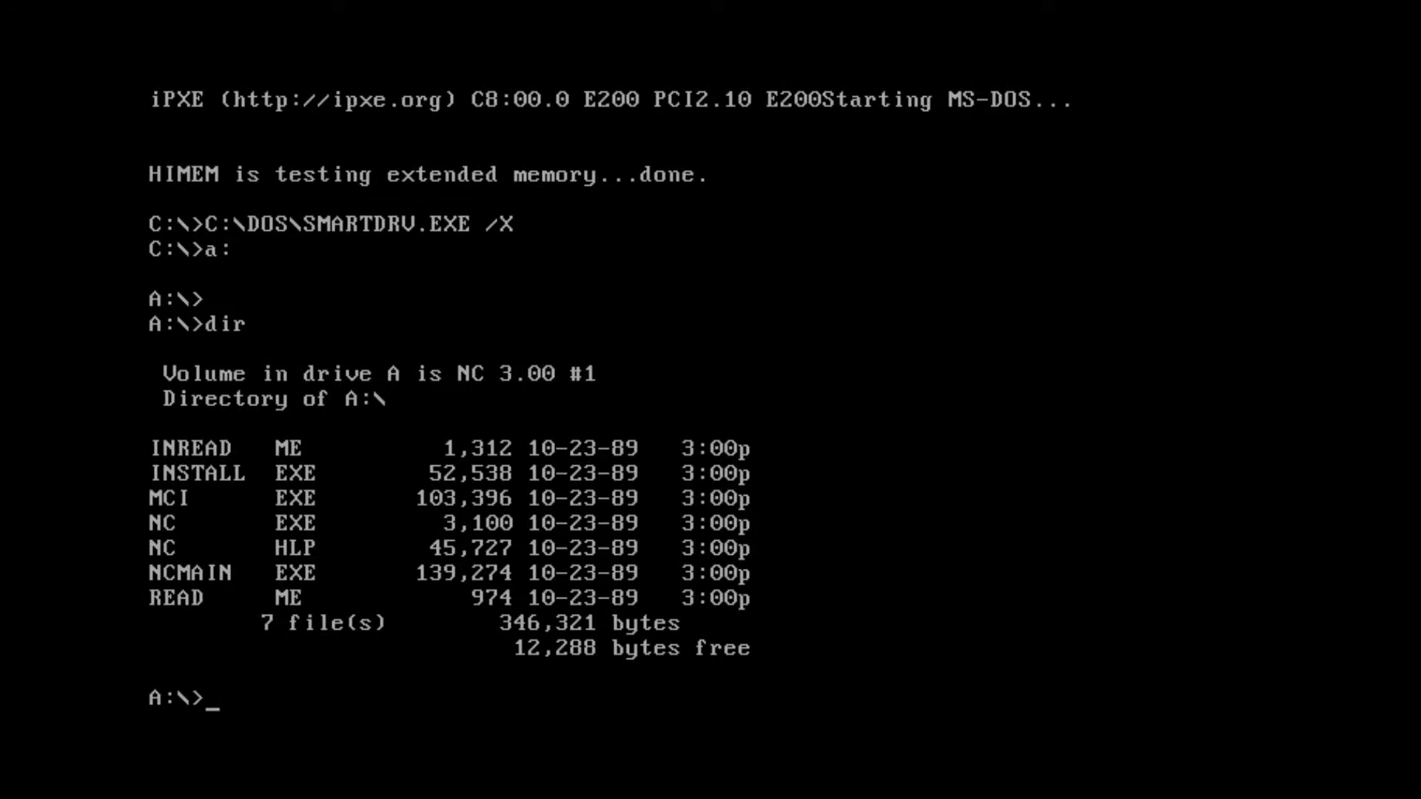
- Run install from the A:\> prompt
text(install)
key(Return)
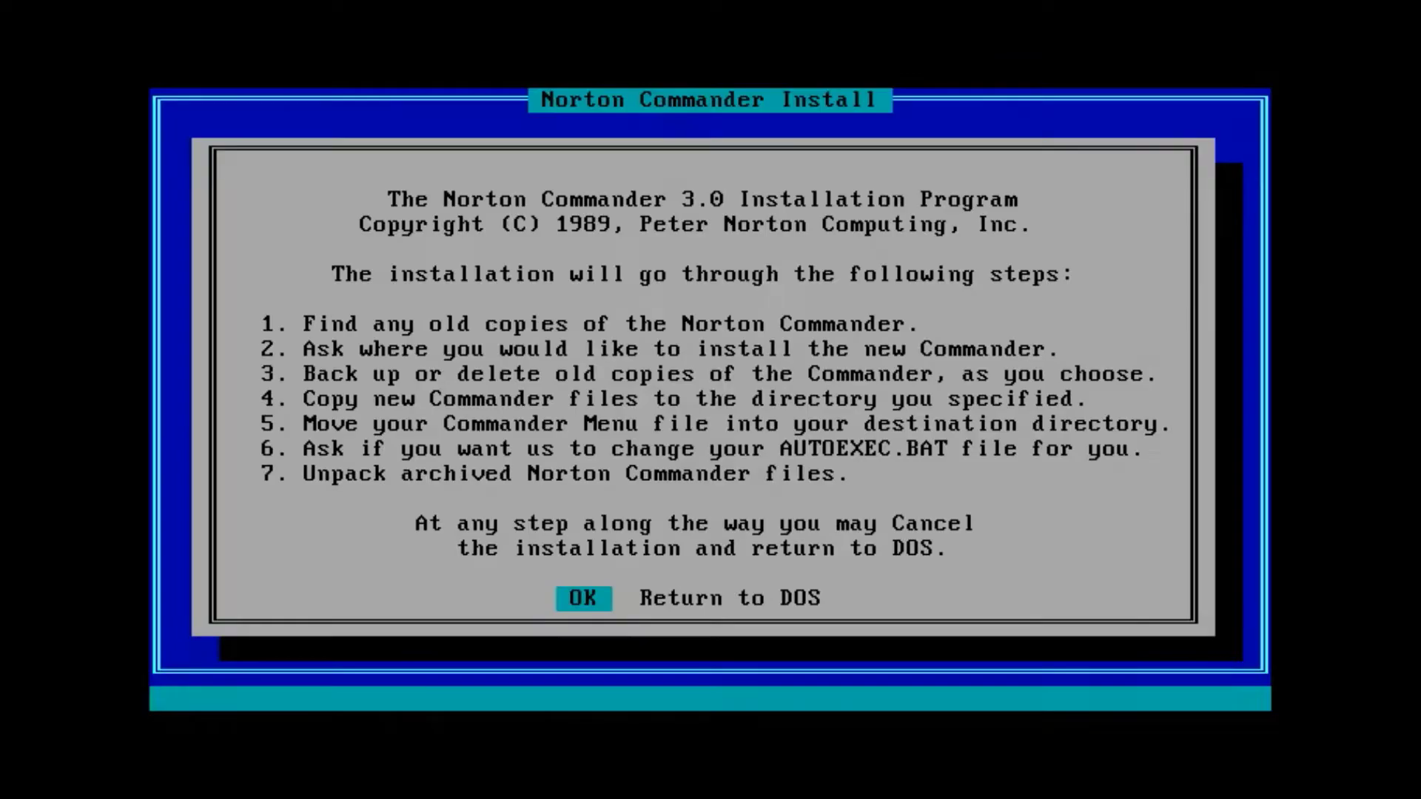
- Complete the installer with source drive A:, target C:\NC, Disk 2, and the AUTOEXEC.BAT update approved
key(Right)
key(Left)
key(Return)
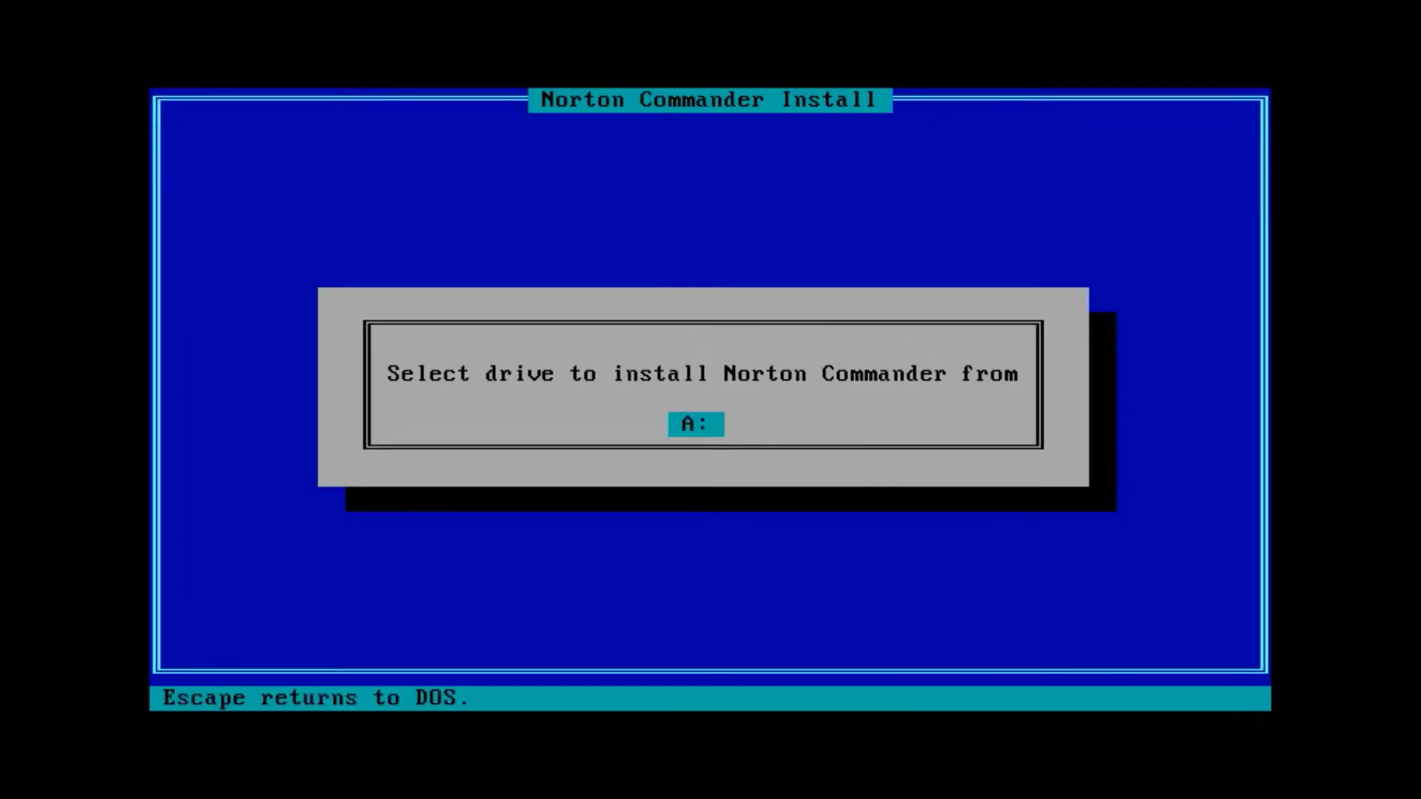
key(Return)
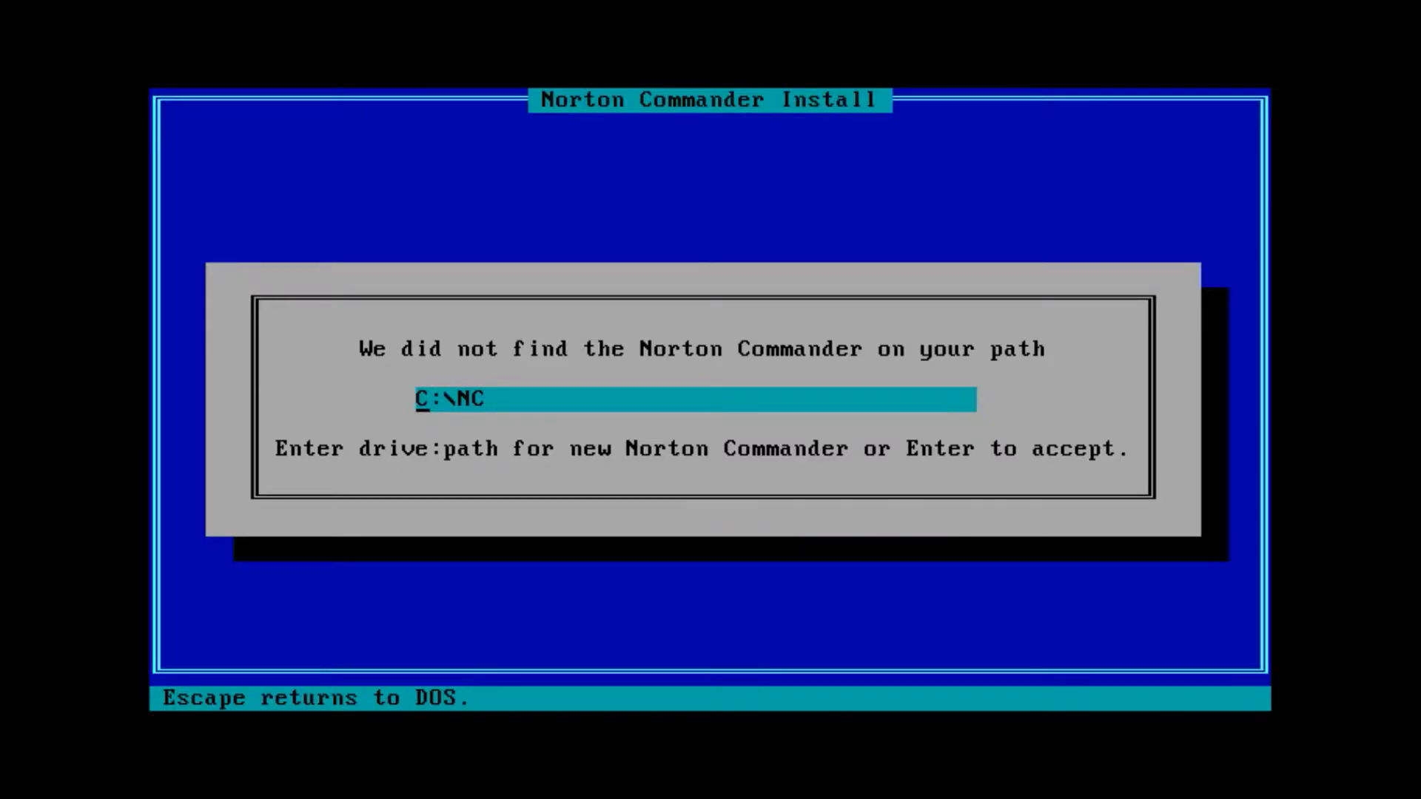
key(Return)
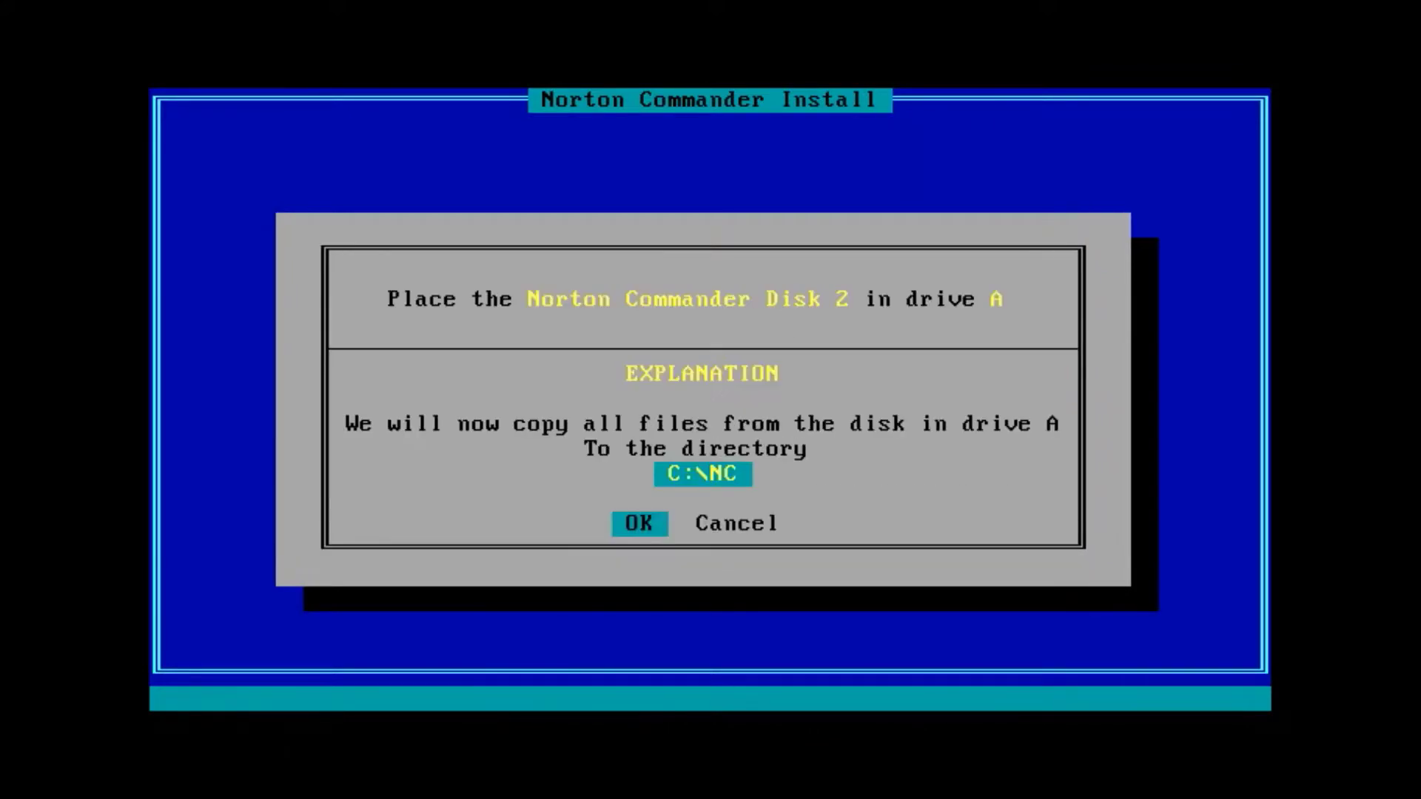
key(Return)
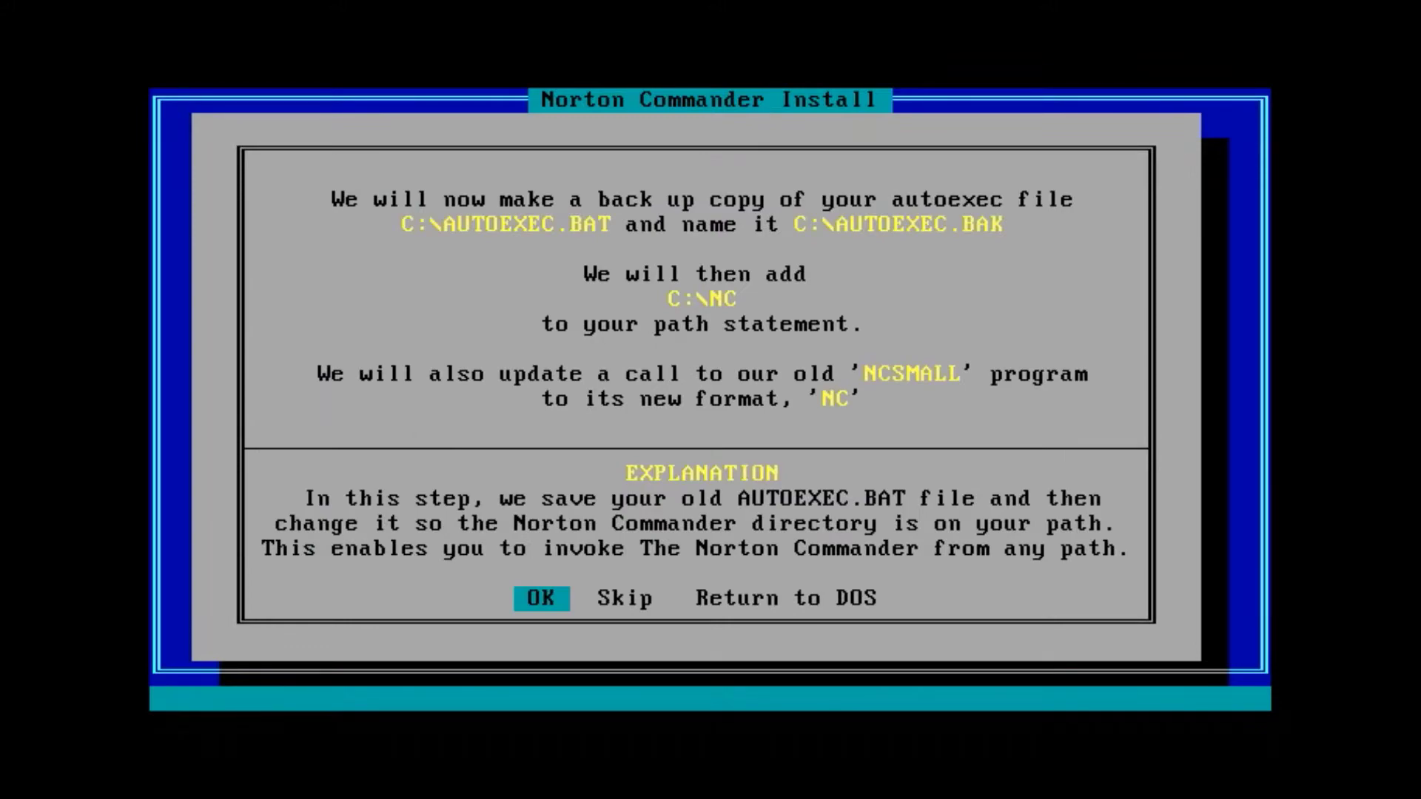
key(Return)
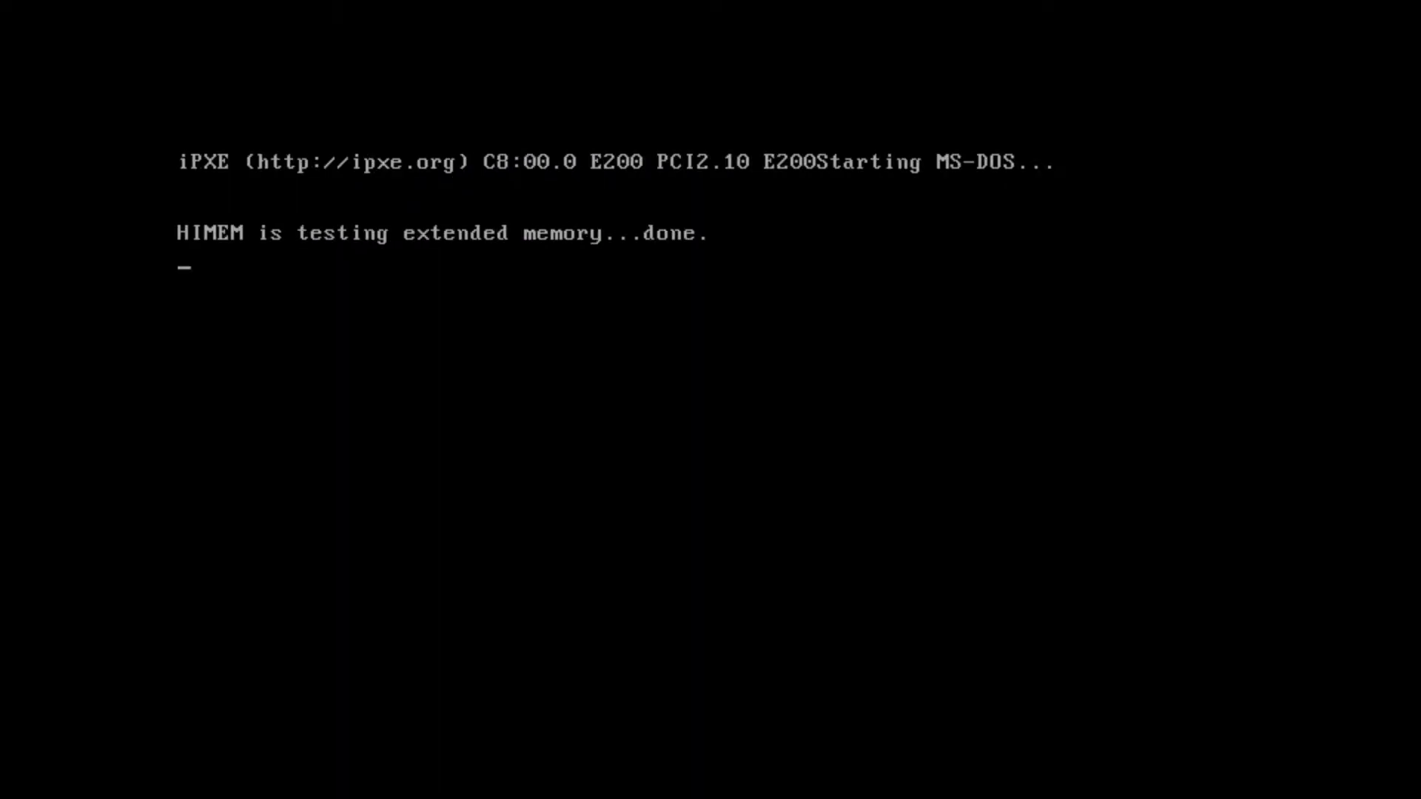
- Launch nc on drive C, then mark and unmark Io.sys, Msdos.sys and the autoexec files
text(nc)
key(Return)
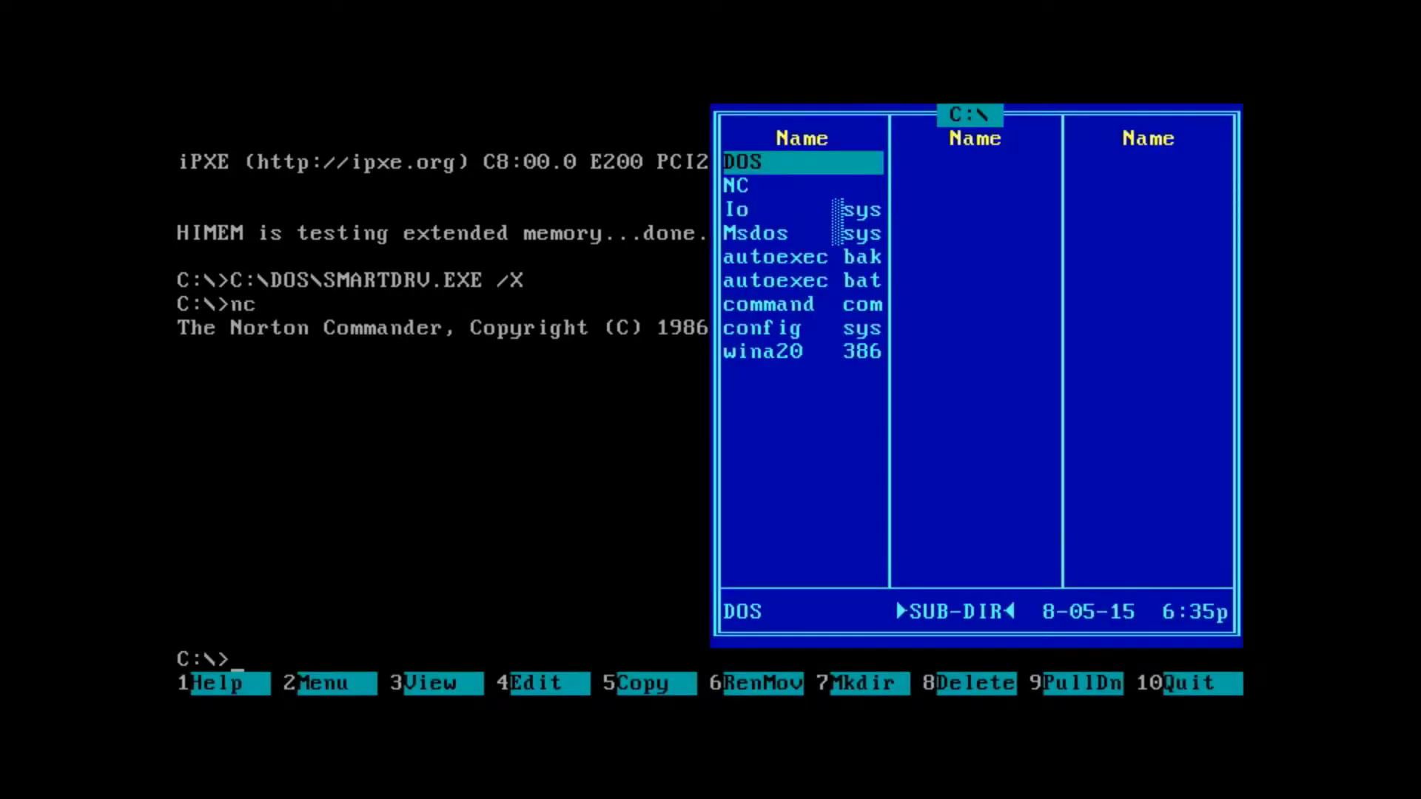
key(Down)
key(Down)
key(Insert)
key(Insert)
key(Insert)
key(Insert)
key(Up)
key(Up)
key(Up)
key(Up)
key(Insert)
key(Insert)
key(Insert)
key(Insert)
key(Up)
key(Up)
key(Up)
key(Up)
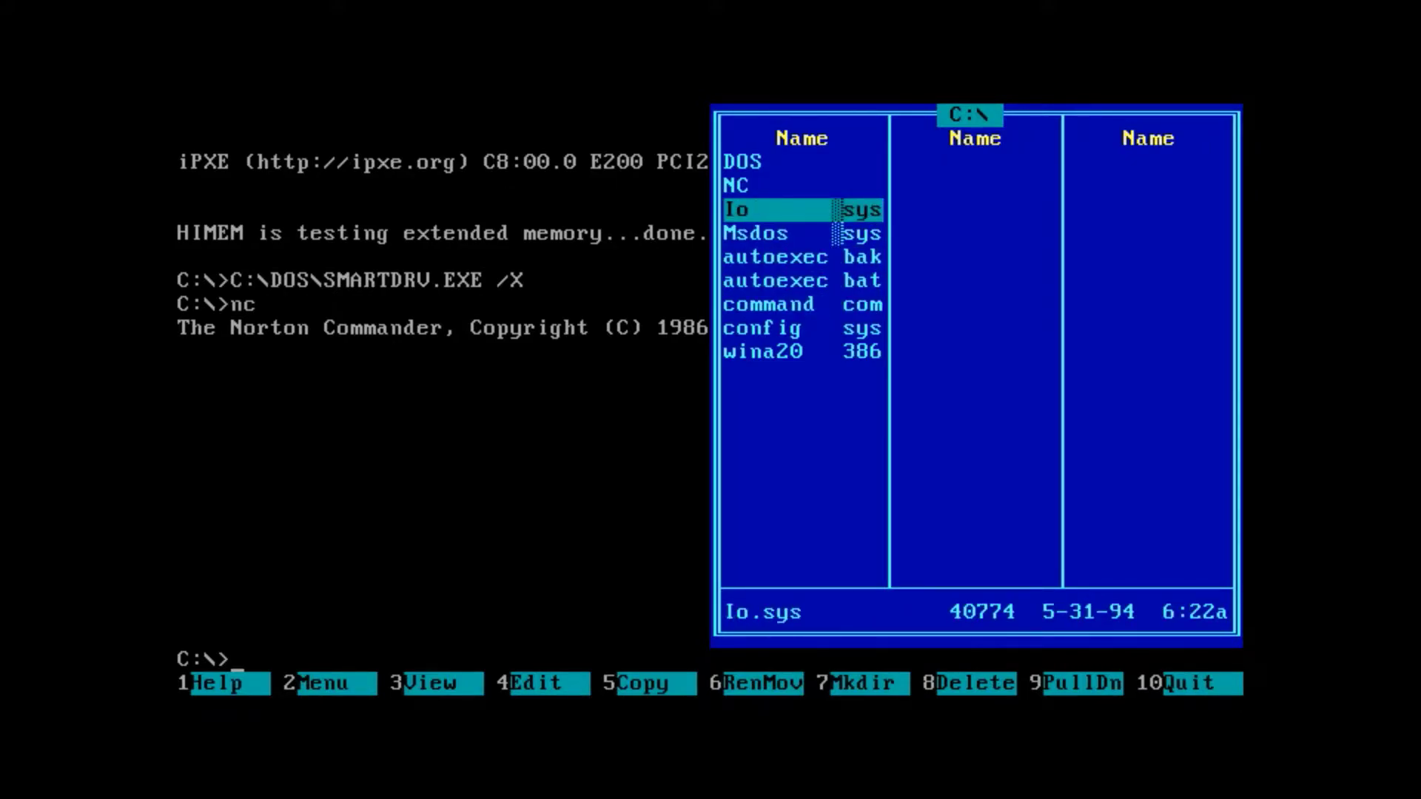
- Create the SOMEDIR directory, enter it, and create SOMEOTH inside
key(F7)
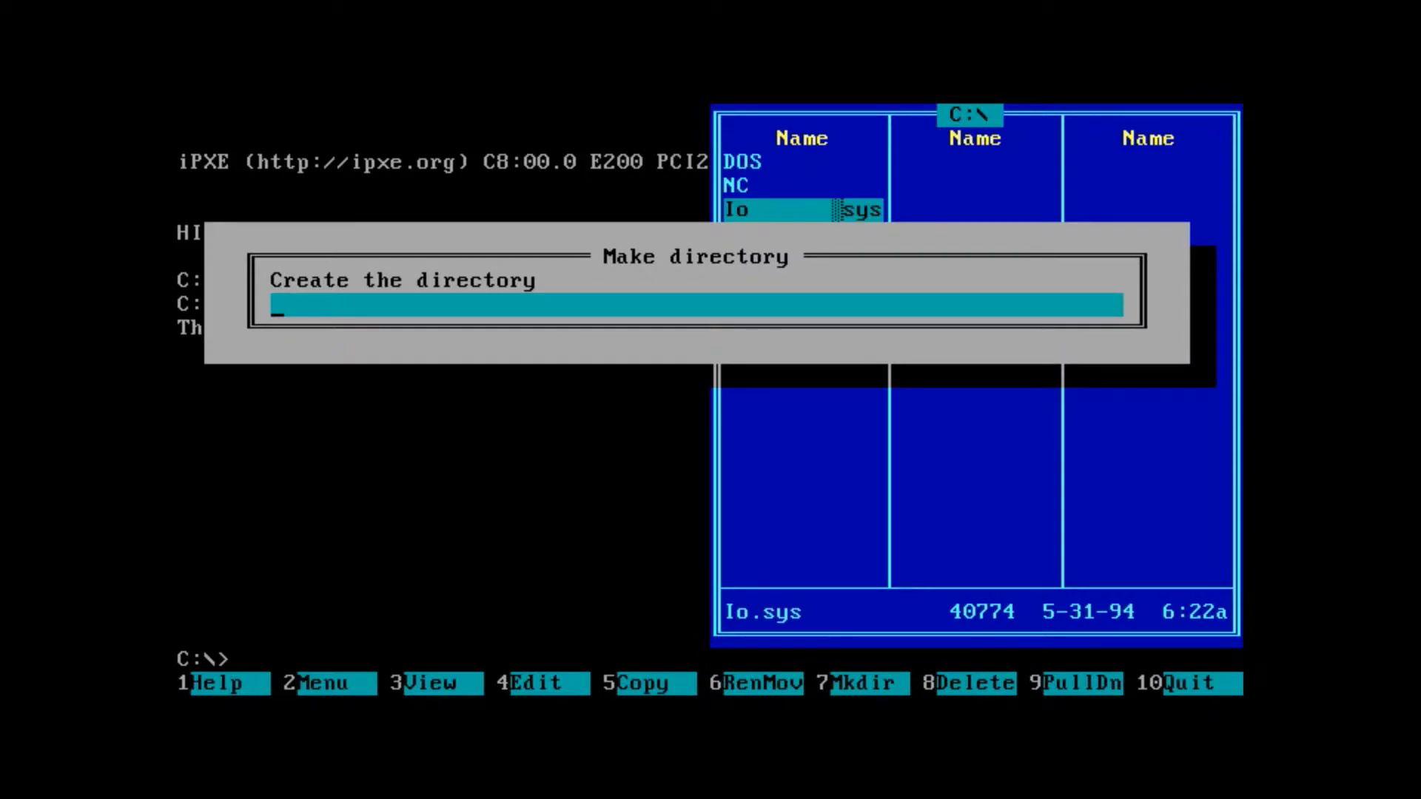
text(Somedir)
key(Return)
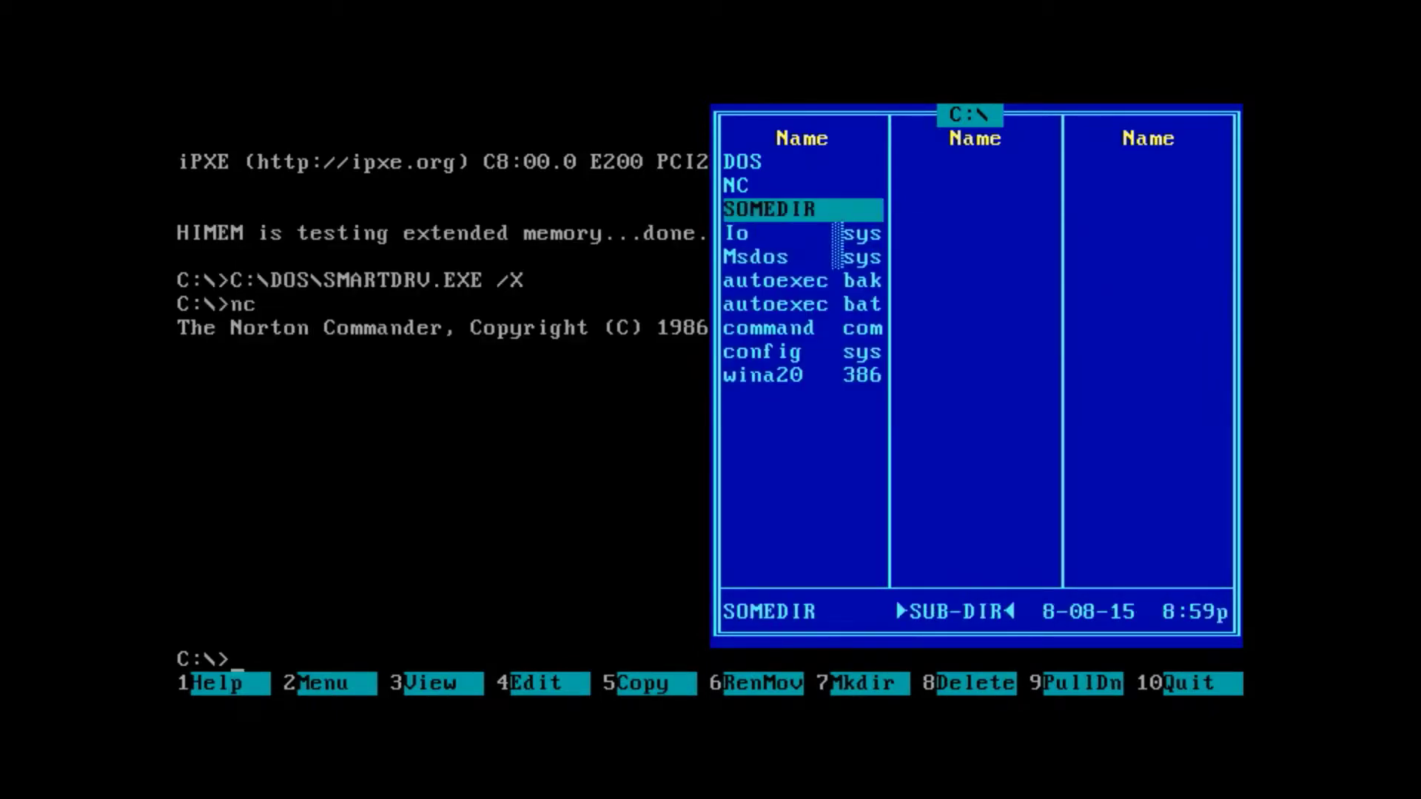
key(Return)
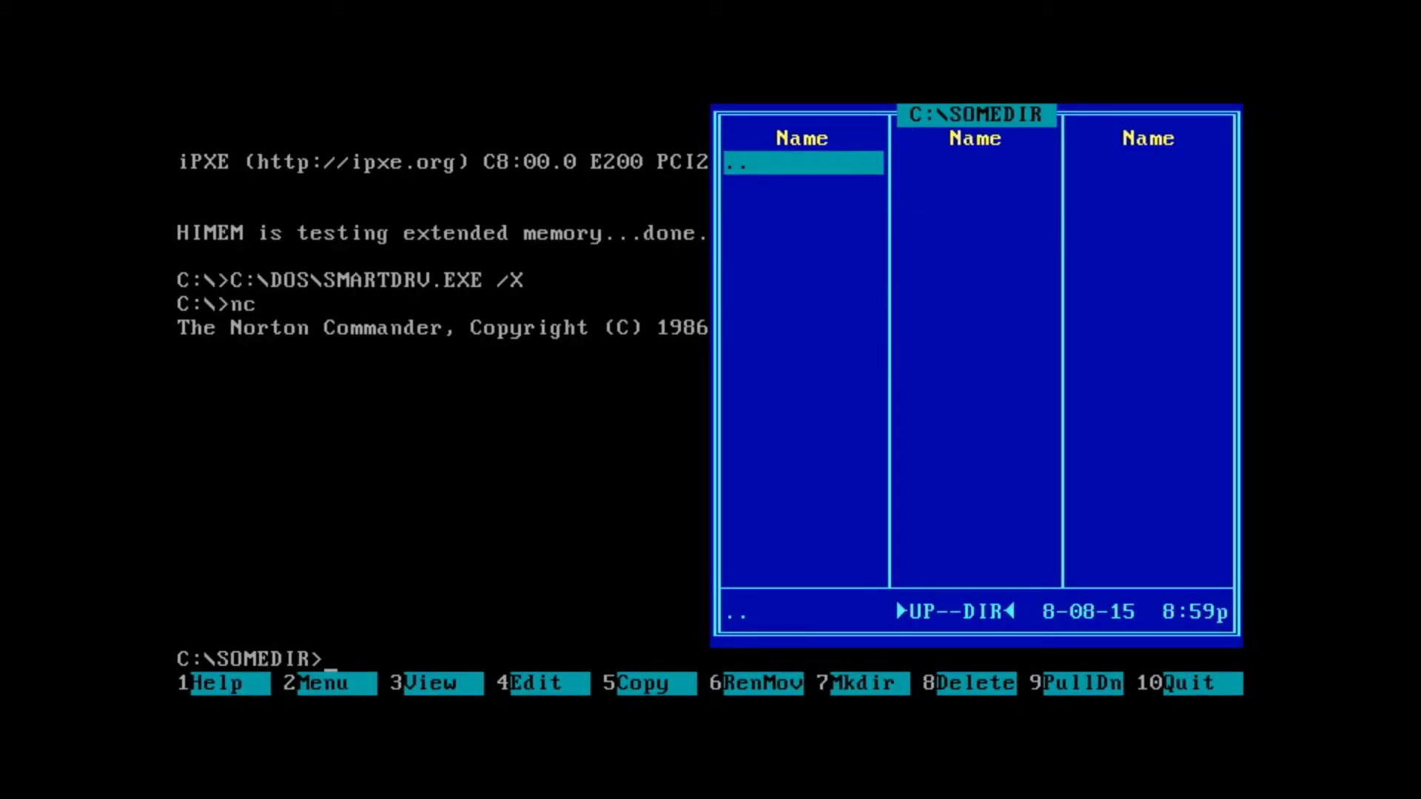
key(F7)
text(someoth)
key(Return)
- Inside SOMEOTH, create subdirectories A, B and C
key(Return)
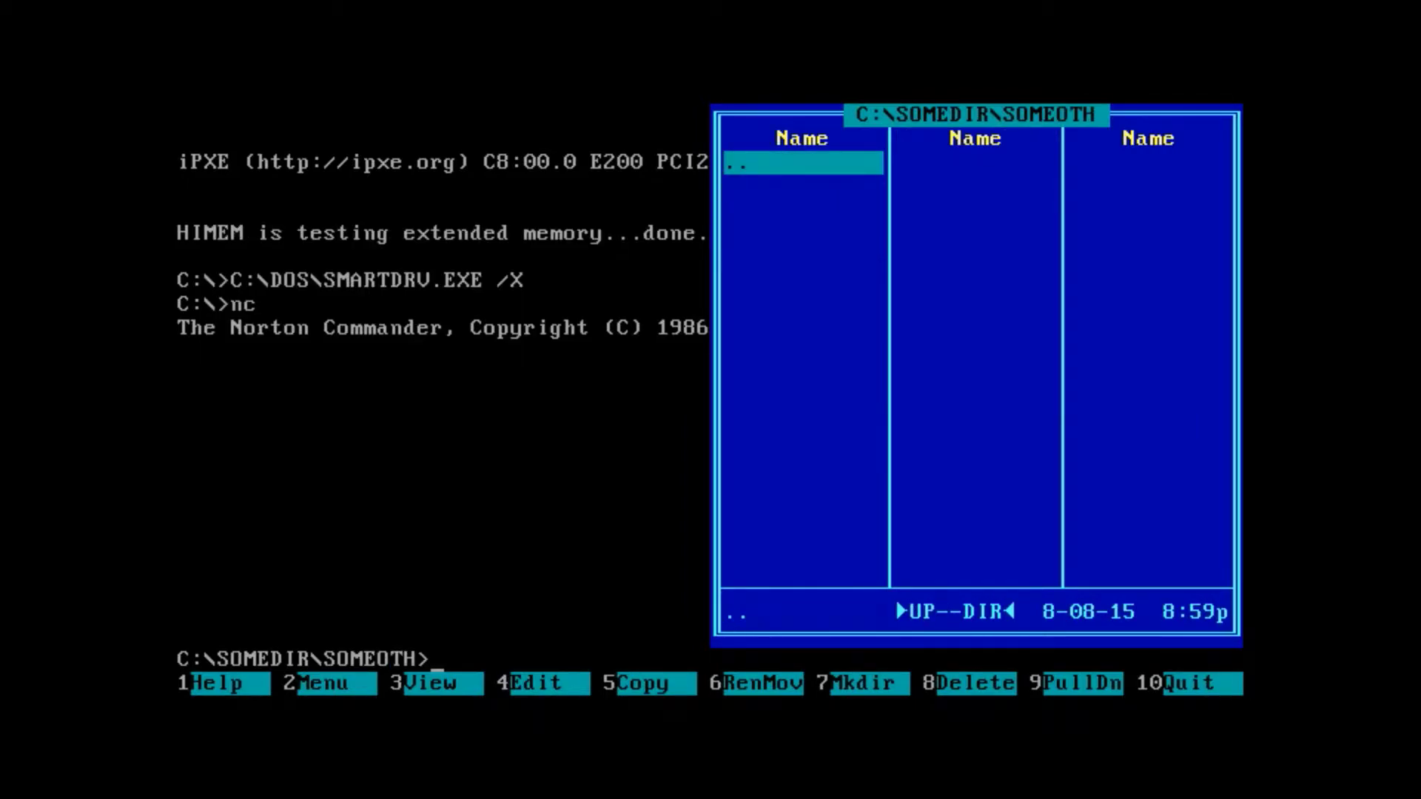
key(F7)
text(a)
key(Return)
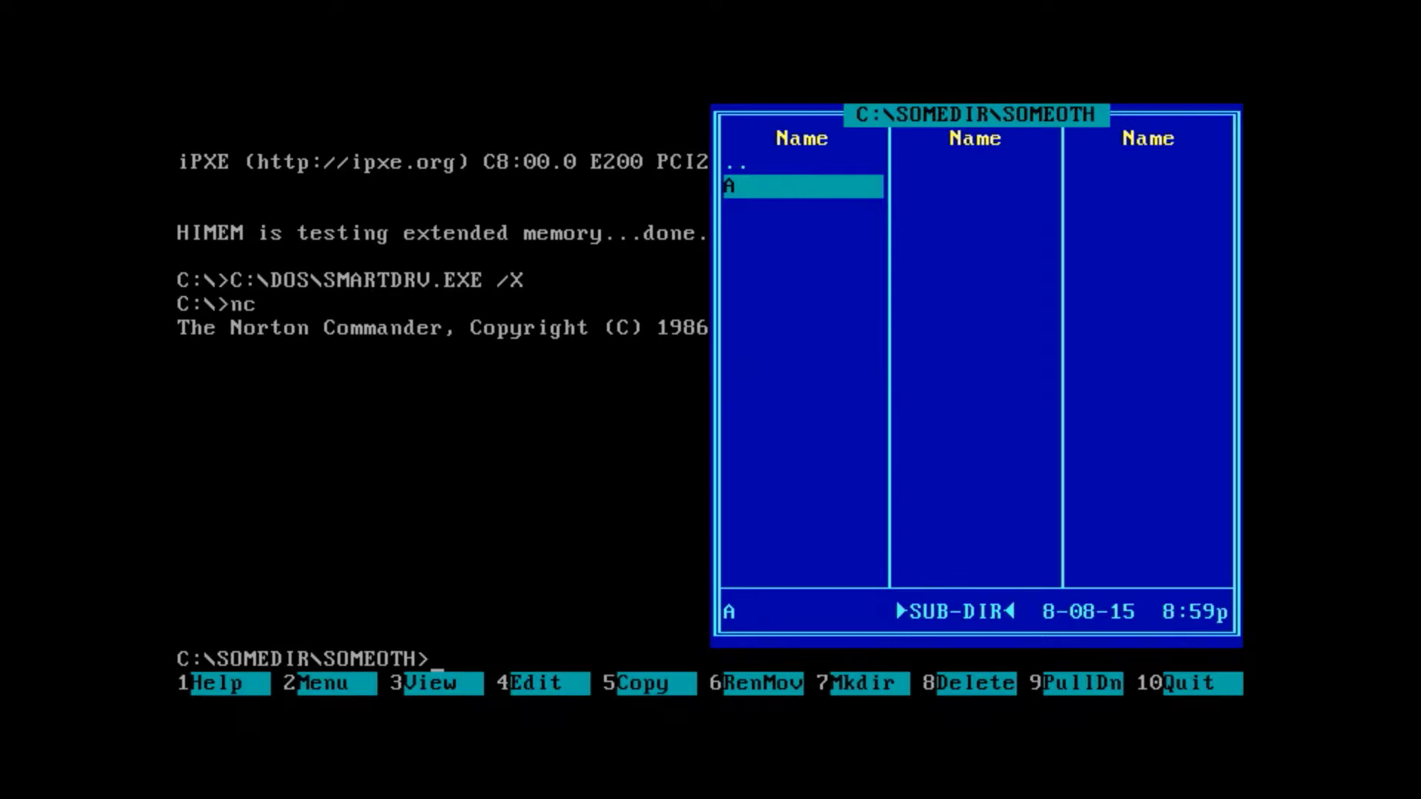
key(F7)
text(b)
key(Return)
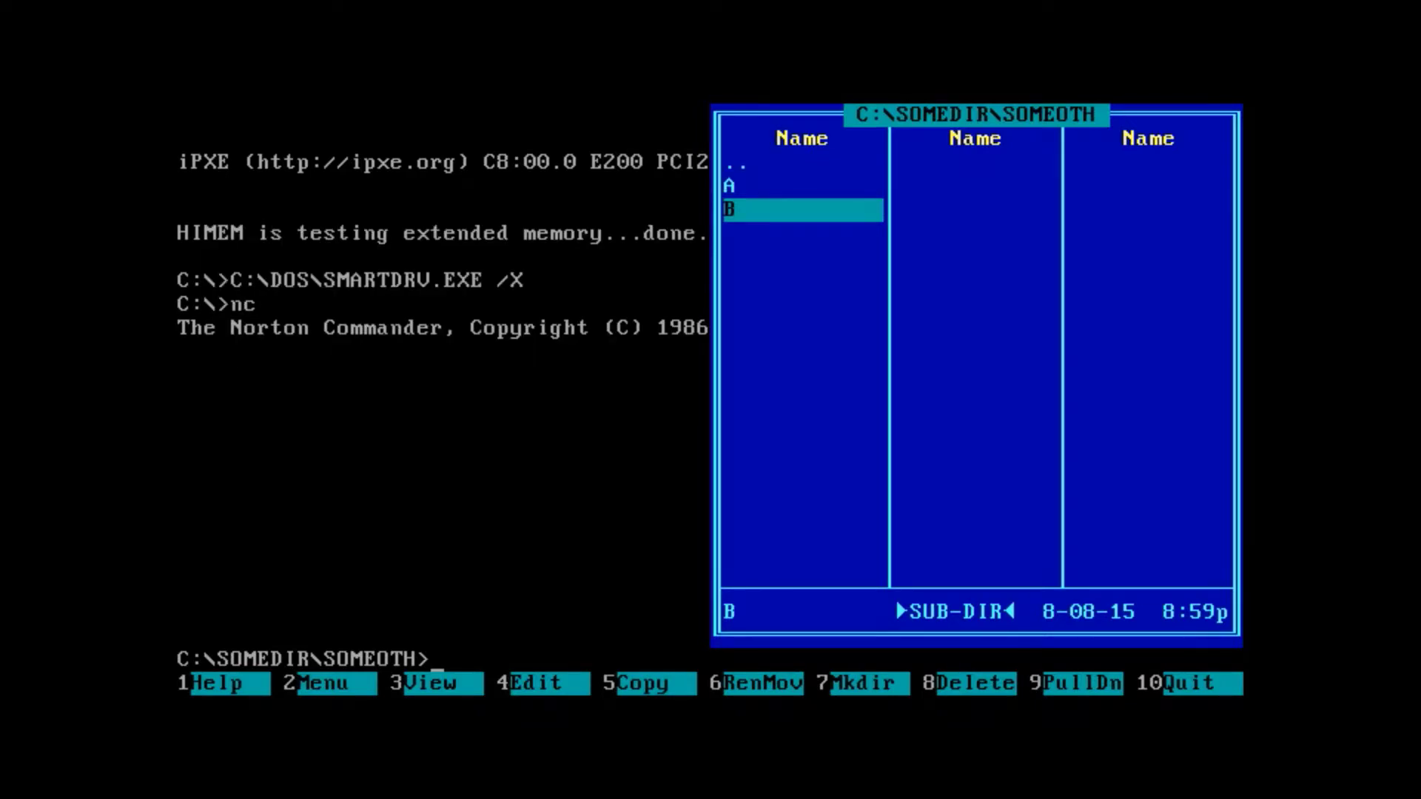
key(F7)
text(c)
key(Return)
key(Up)
key(Up)
key(Up)
- Back in SOMEDIR, create directories D, E and F, return to C:\ and open the Left menu
key(Return)
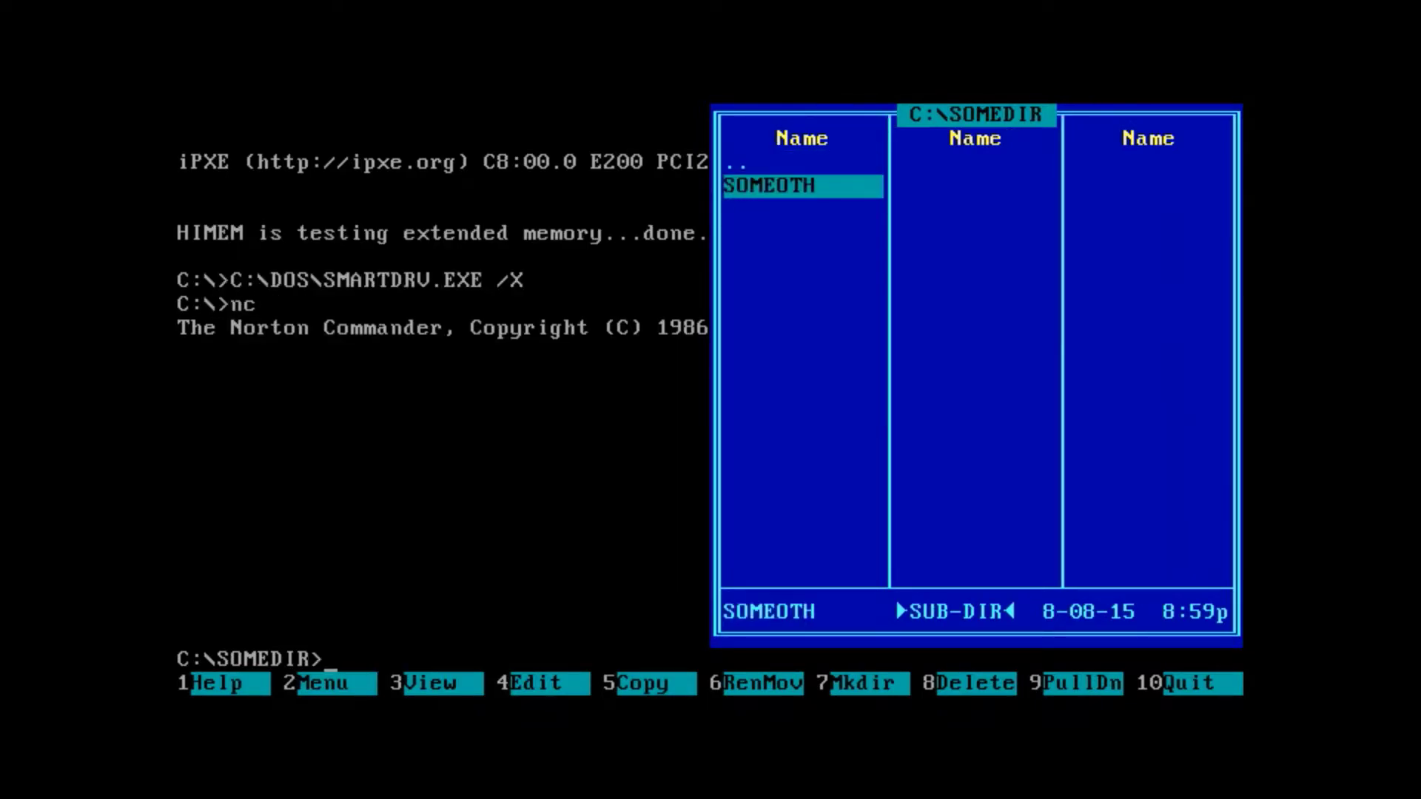
key(F7)
text(d)
key(Return)
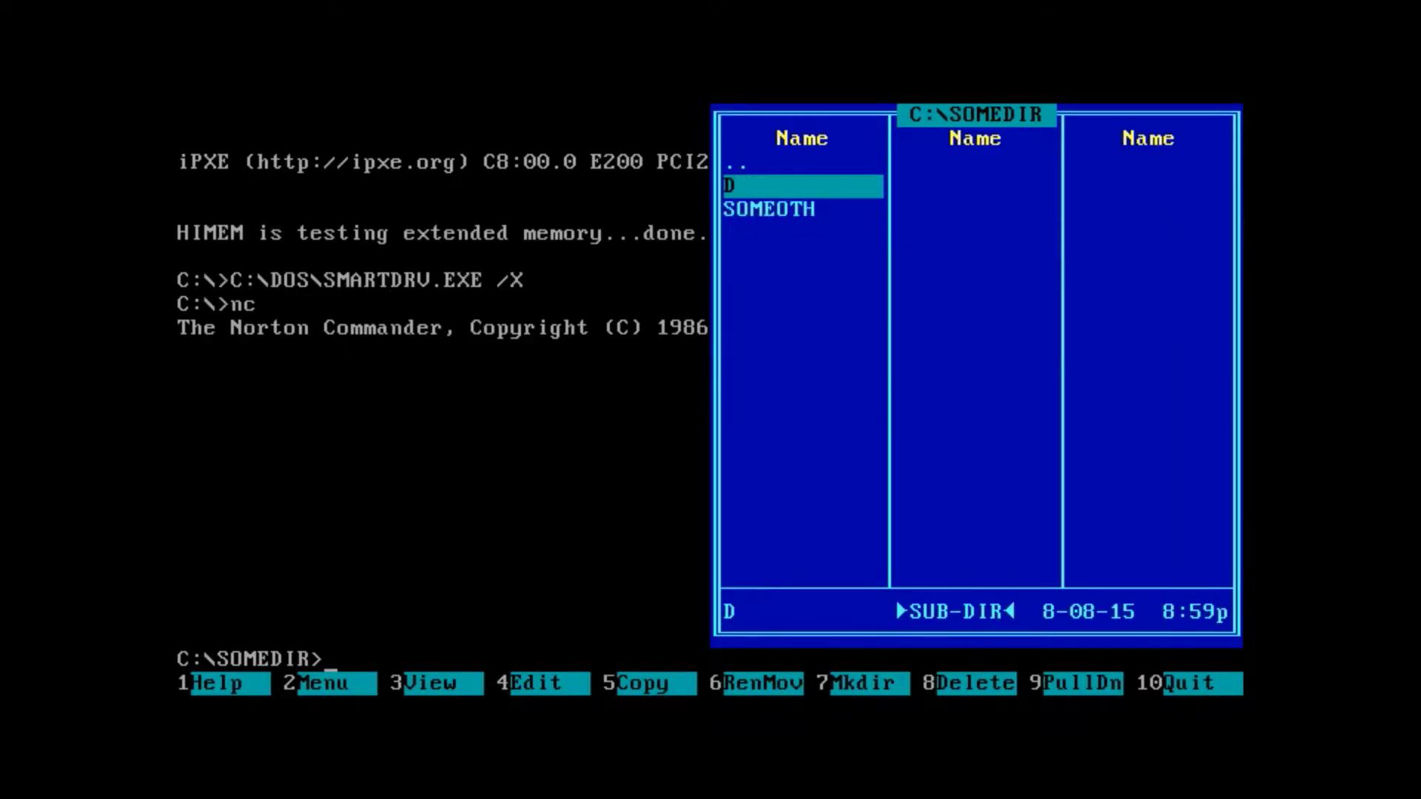
key(F7)
text(e)
key(Return)
key(F7)
key(Escape)
key(F7)
text(f)
key(Return)
key(Up)
key(Up)
key(Up)
key(Return)
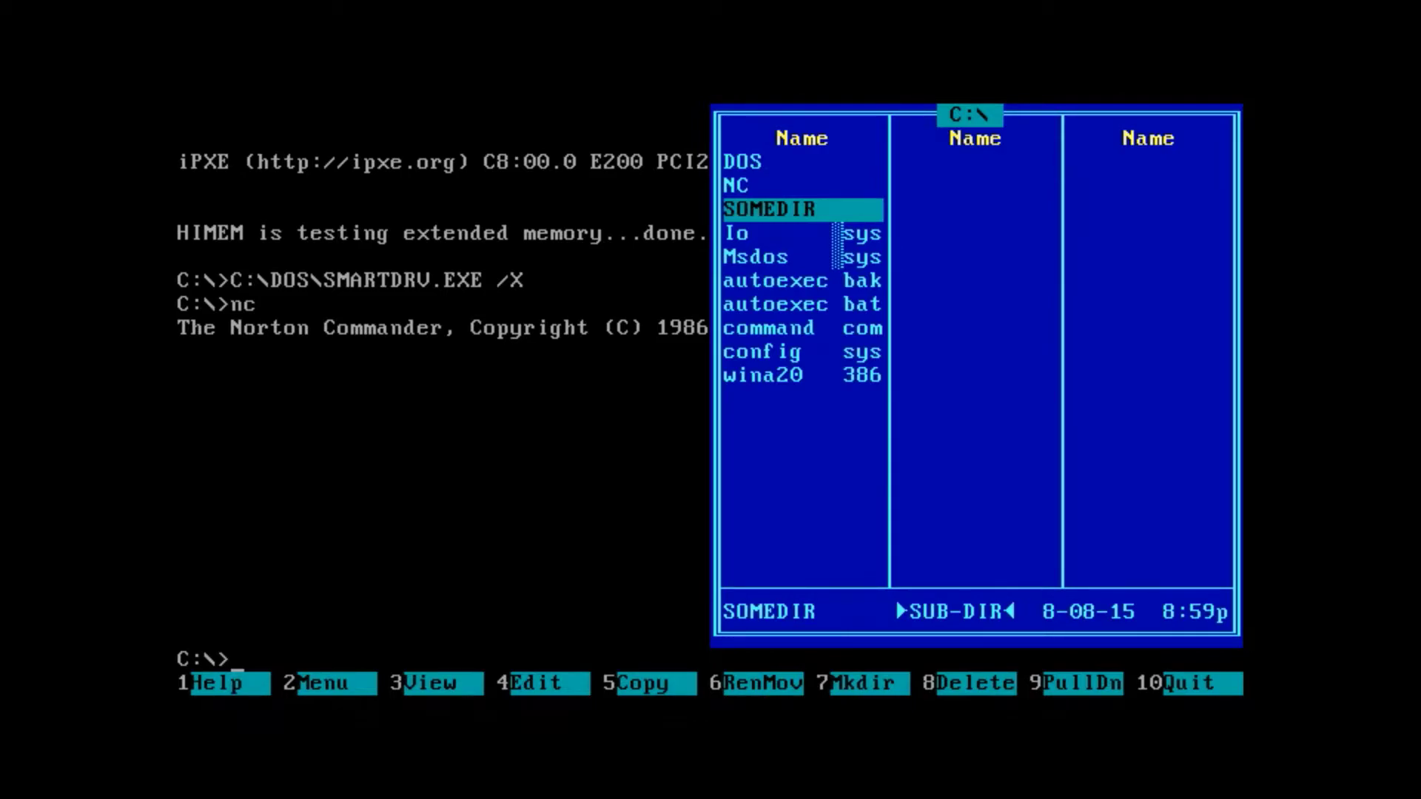
key(F9)
key(Left)
key(Left)
key(Left)
key(Left)
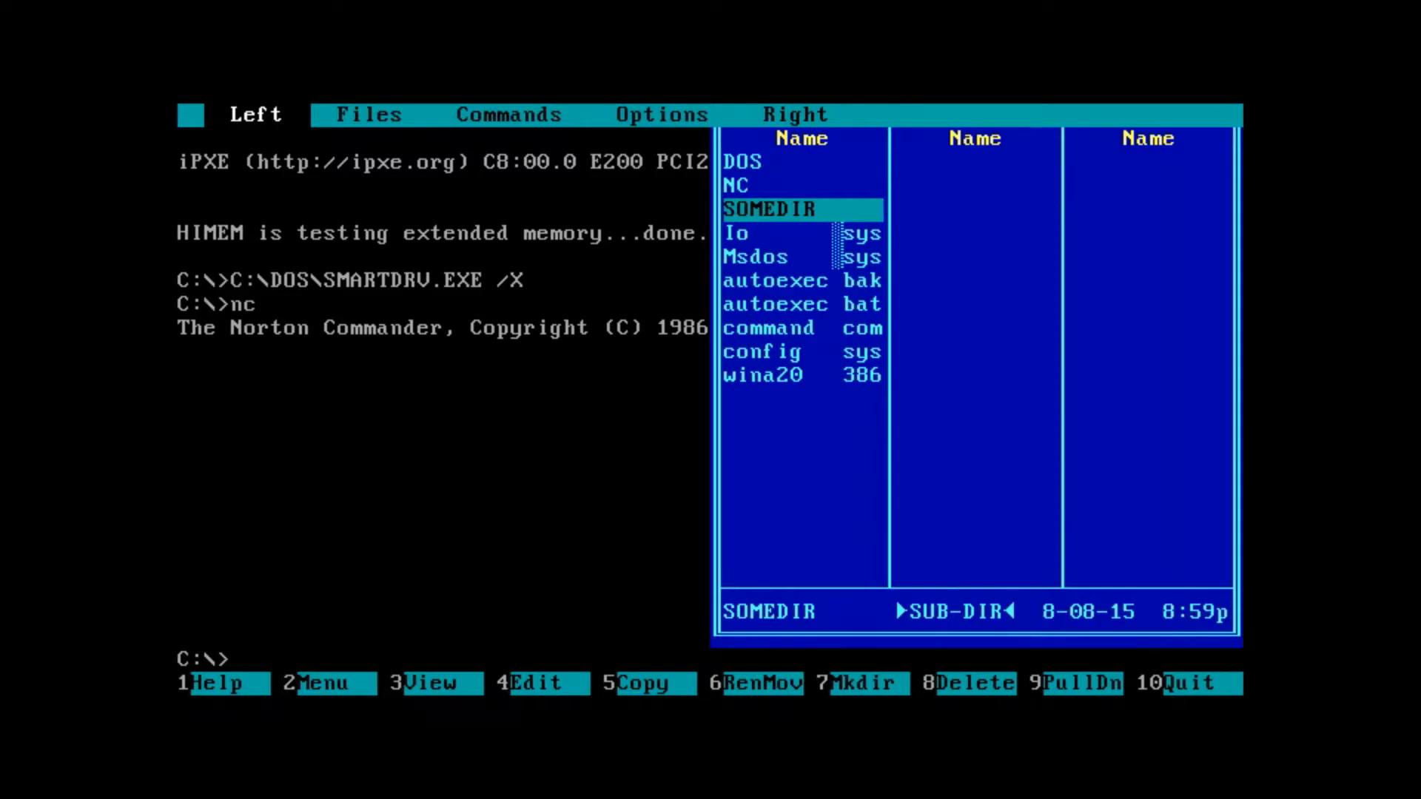
- Show a drive C tree in the left panel and step through SOMEDIR, SOMEOTH, D and F
key(Return)
key(Down)
key(Down)
key(Down)
key(Return)
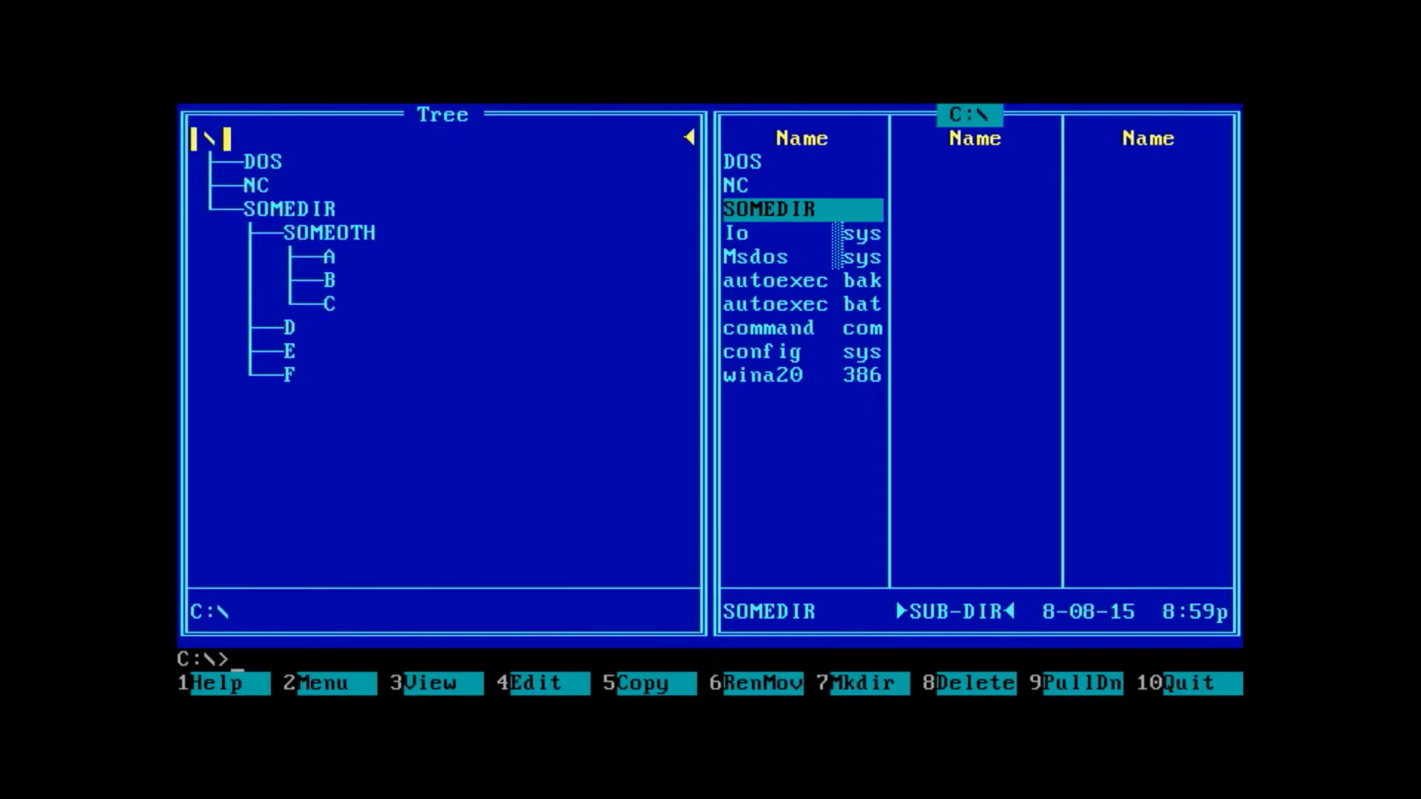
key(Down)
key(Tab)
key(Down)
key(Down)
key(Down)
key(Down)
key(Down)
key(Down)
key(Down)
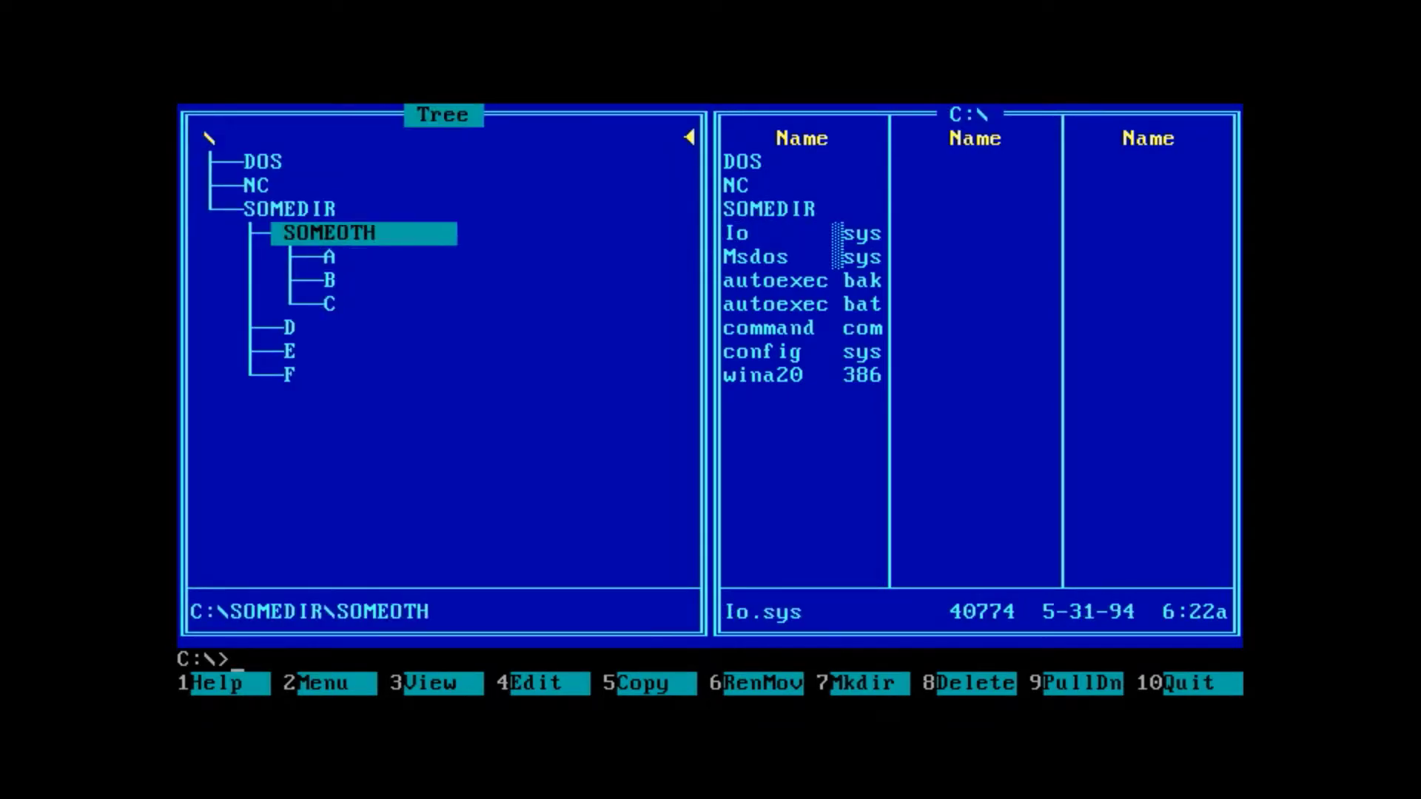
key(Up)
key(Up)
key(Up)
key(Up)
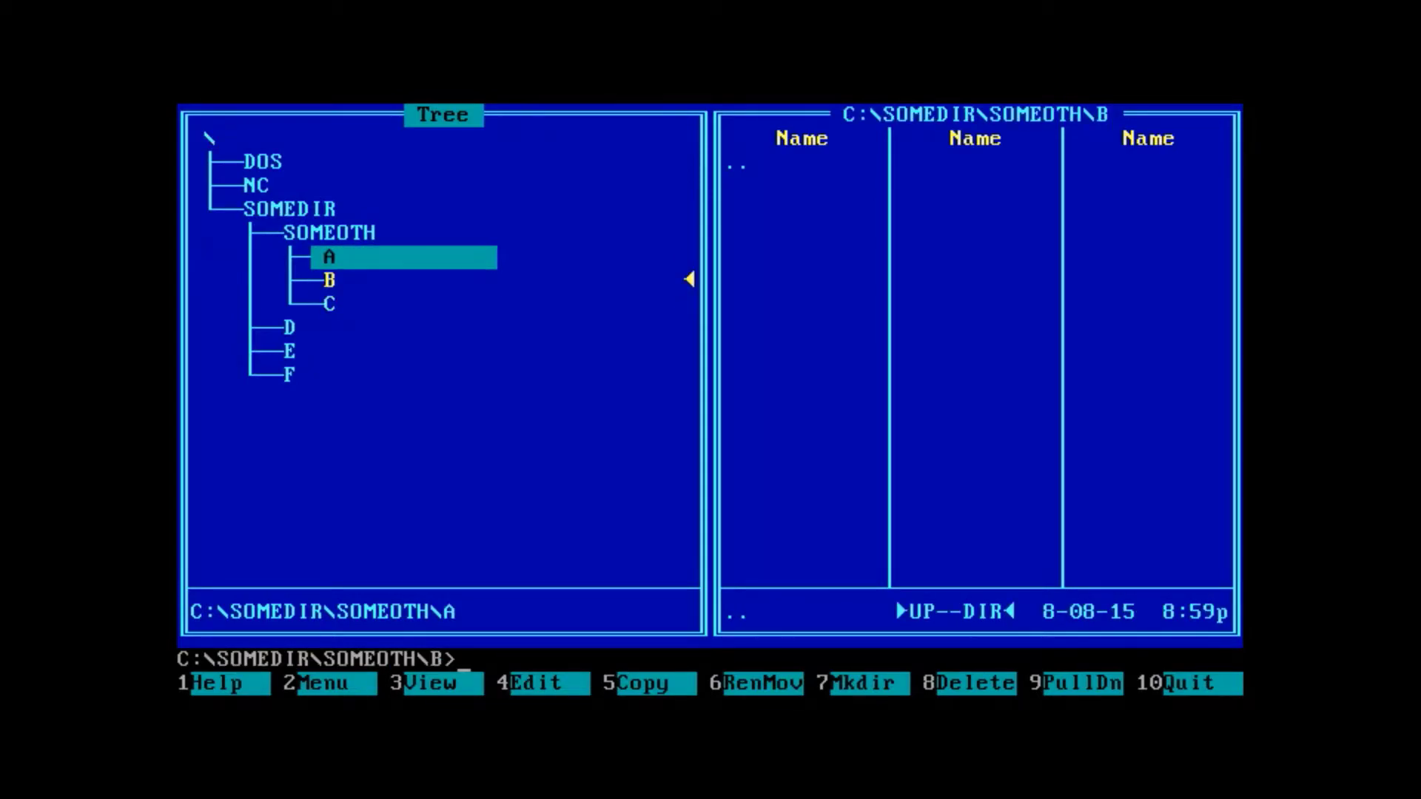
key(Up)
key(Up)
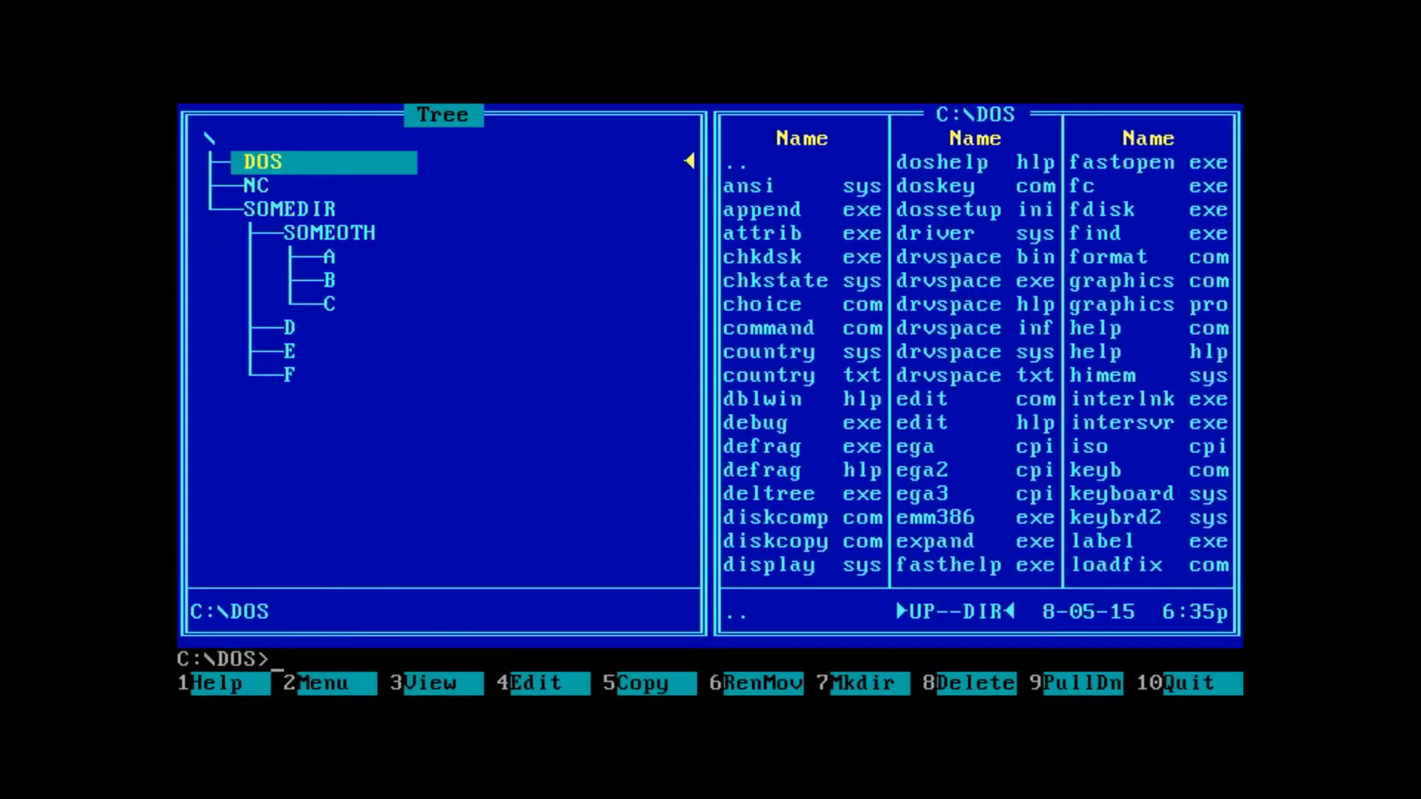
key(Down)
key(Down)
key(Down)
key(Down)
key(Down)
key(Down)
key(Down)
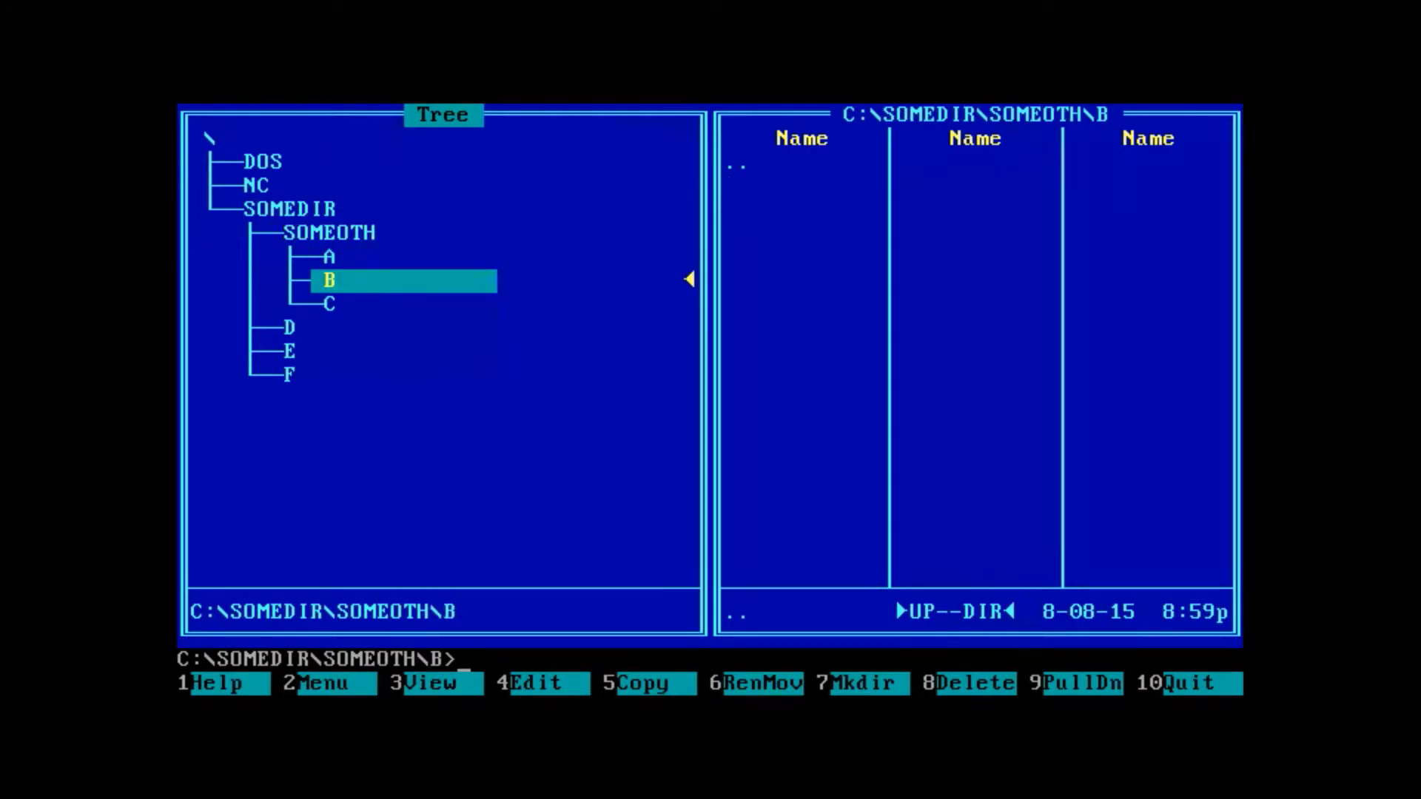
key(Down)
key(Down)
key(Up)
key(Up)
key(Up)
key(Up)
key(Up)
key(Up)
key(Up)
key(Up)
key(Up)
key(Up)
key(Down)
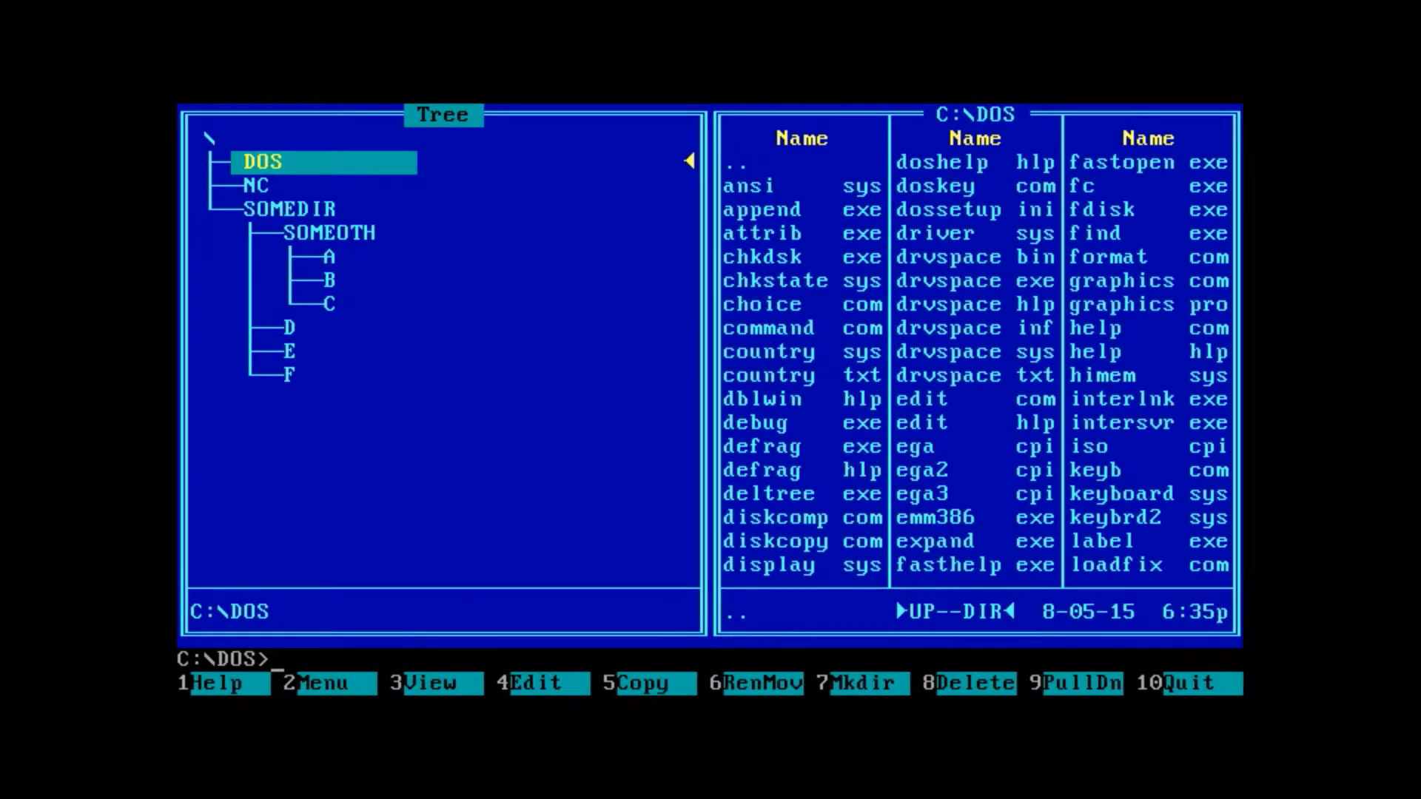
- In folder F, create whatever.txt containing 'hey ther' via copy con and locate it in the panel
click(454, 375)
text(copy con )
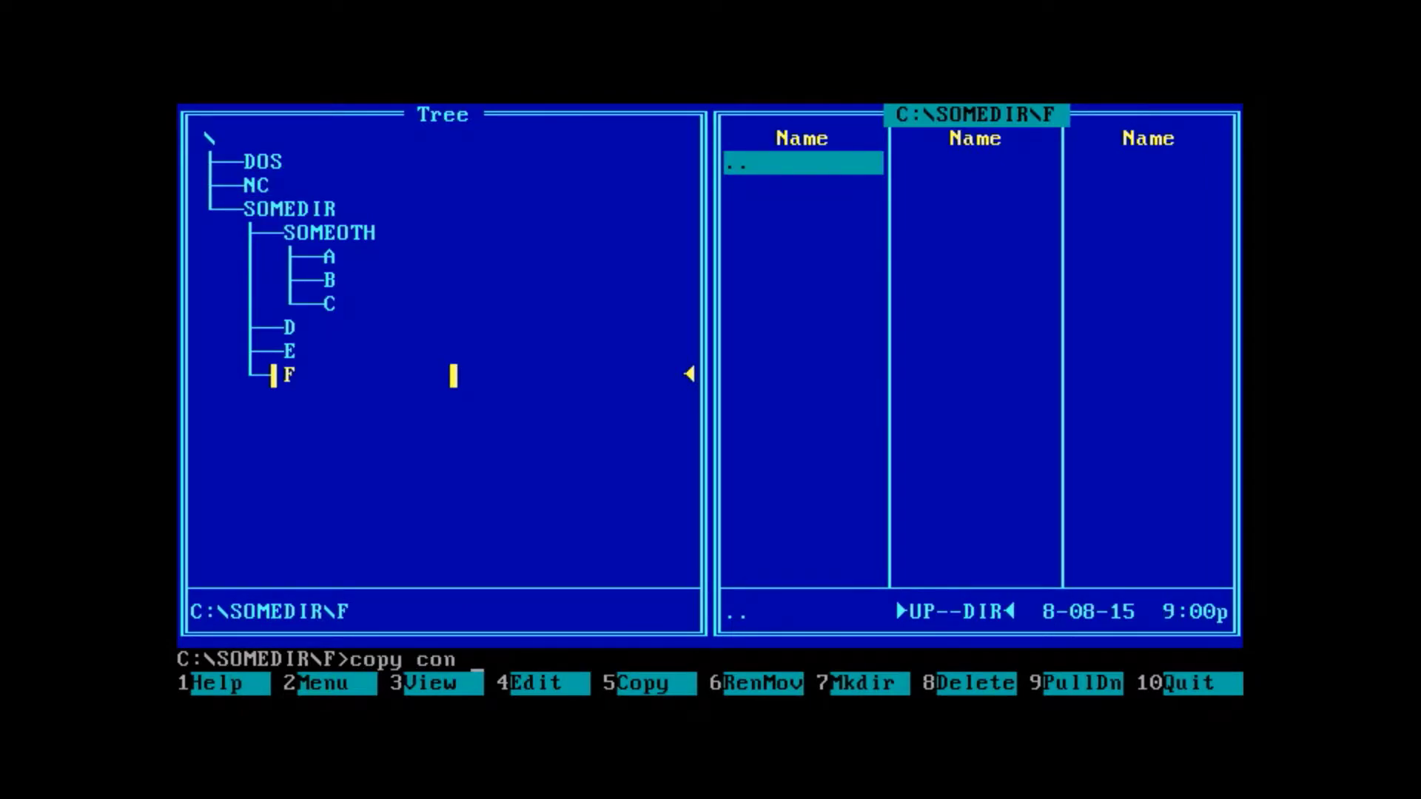
text(>)
text( whatev)
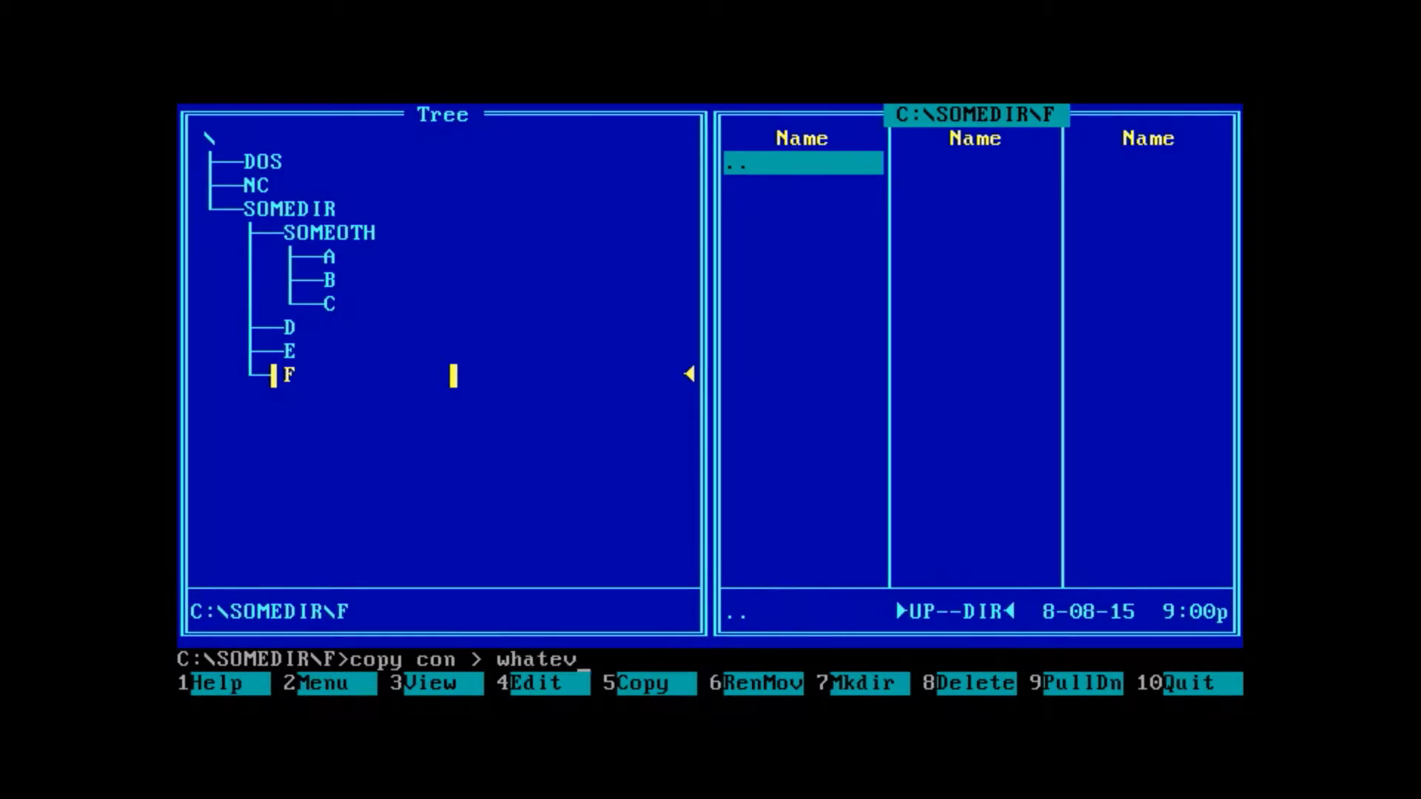
text(er.txtx)
key(Return)
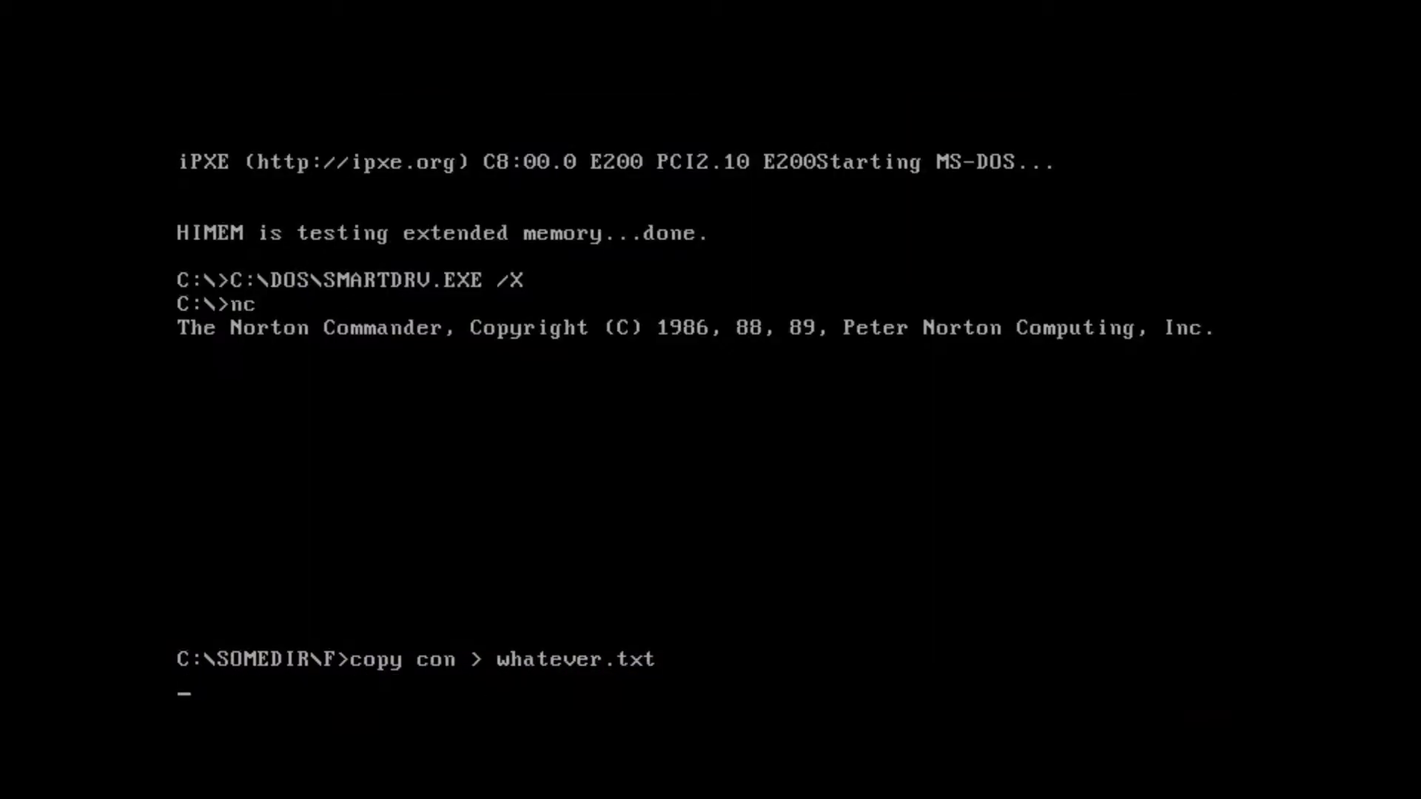
text(hey ther)
key(Return)
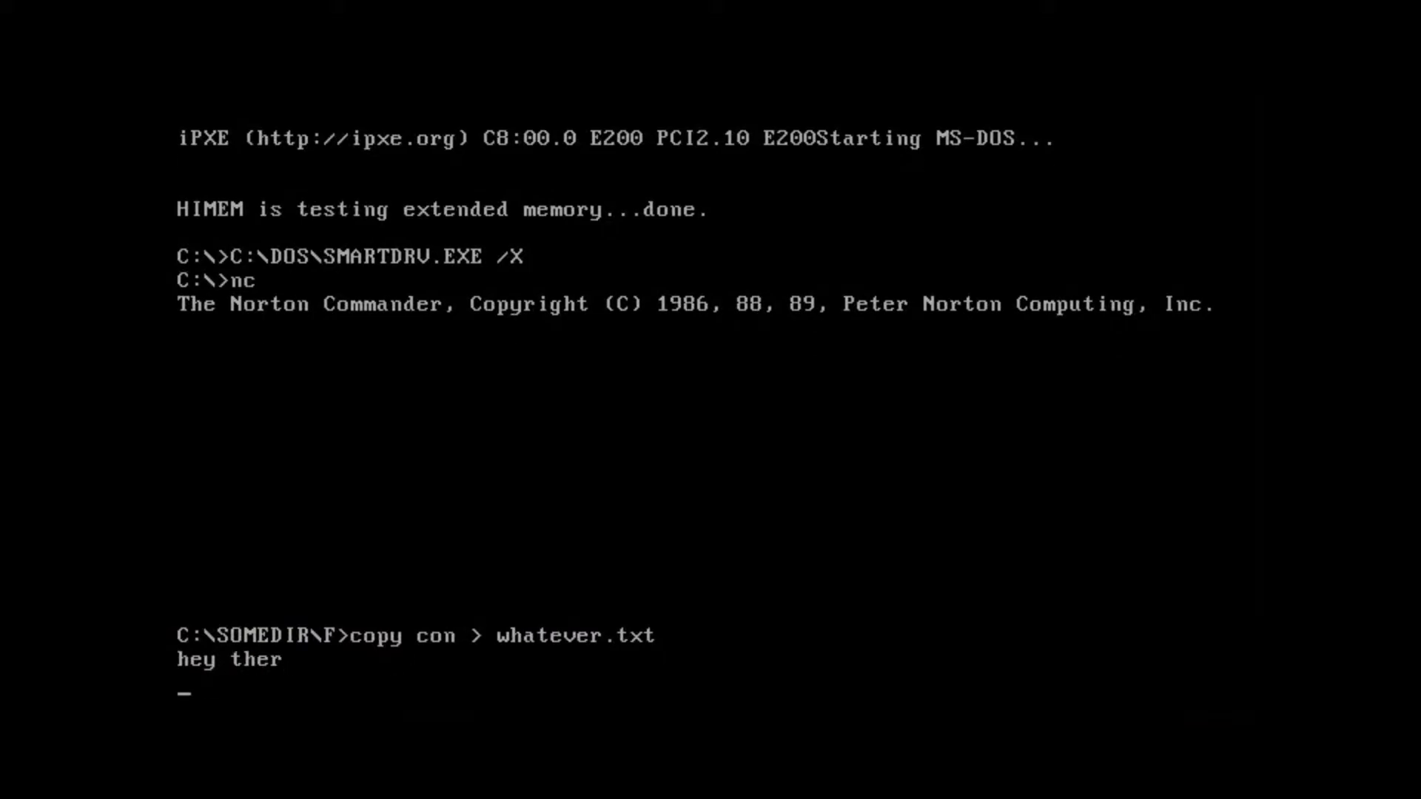
key(ctrl+z)
key(Return)
key(Down)
key(Up)
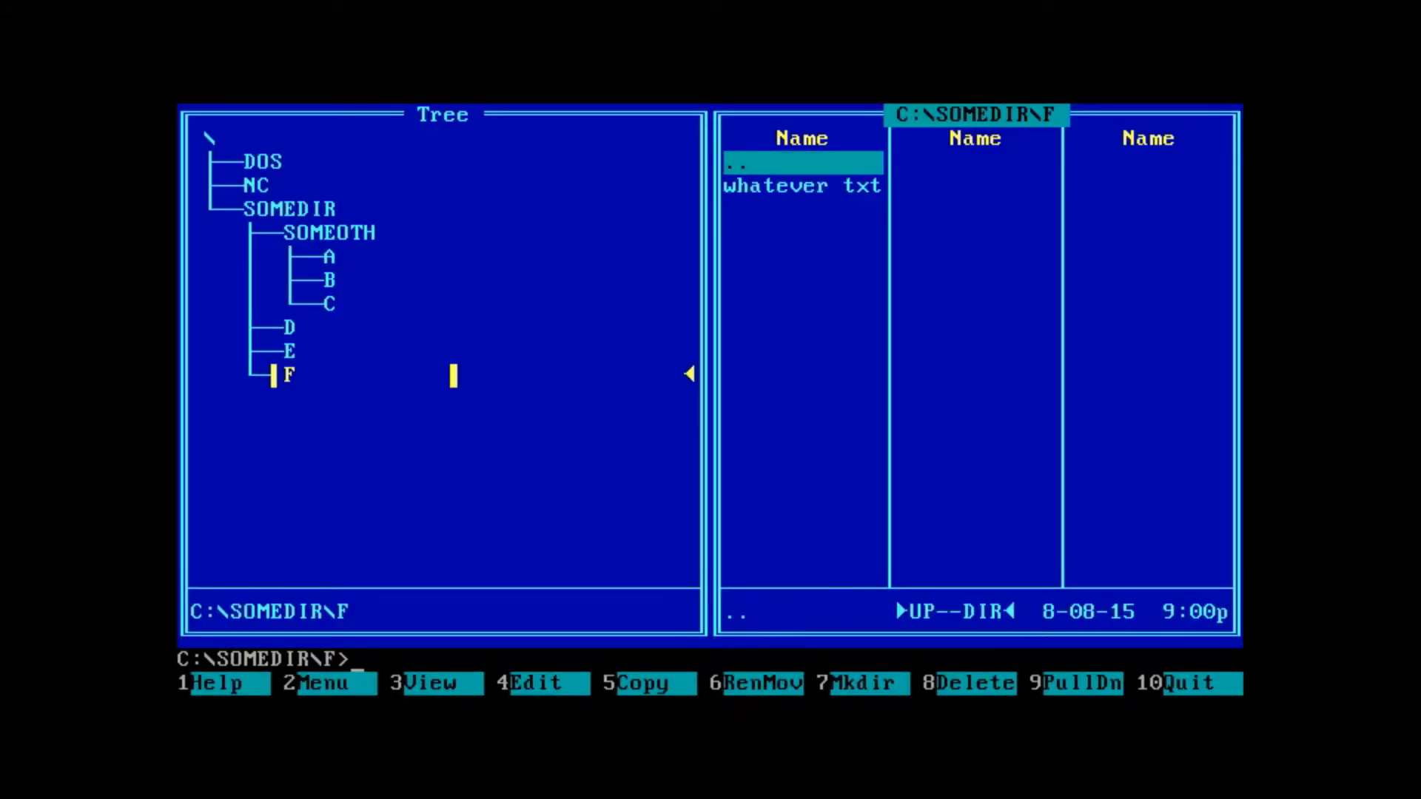
key(Down)
- Turn the left panel into Quick View and preview C:\ files from Io.sys to wina20.386
key(Up)
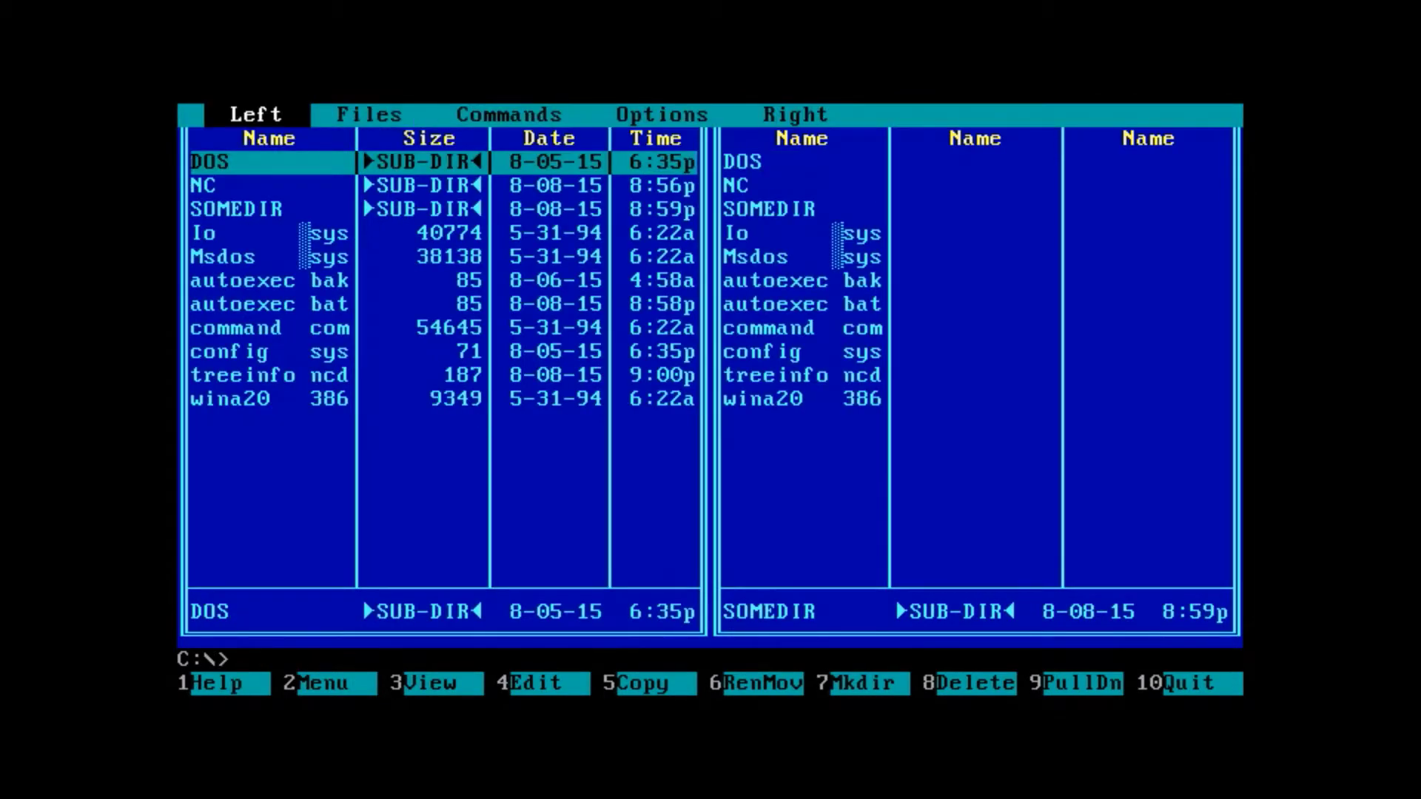
key(Return)
key(Down)
key(Down)
key(Return)
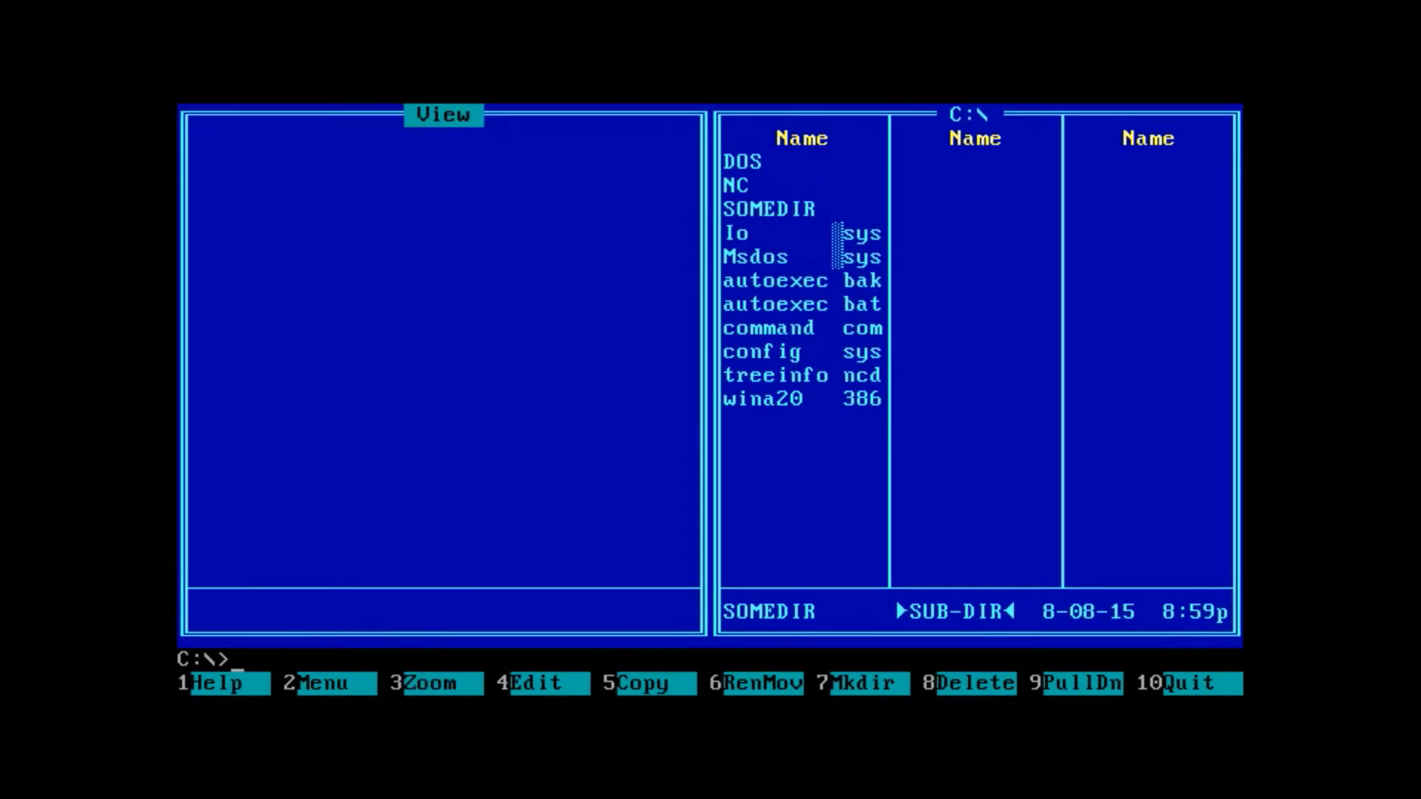
key(Tab)
key(Down)
key(Down)
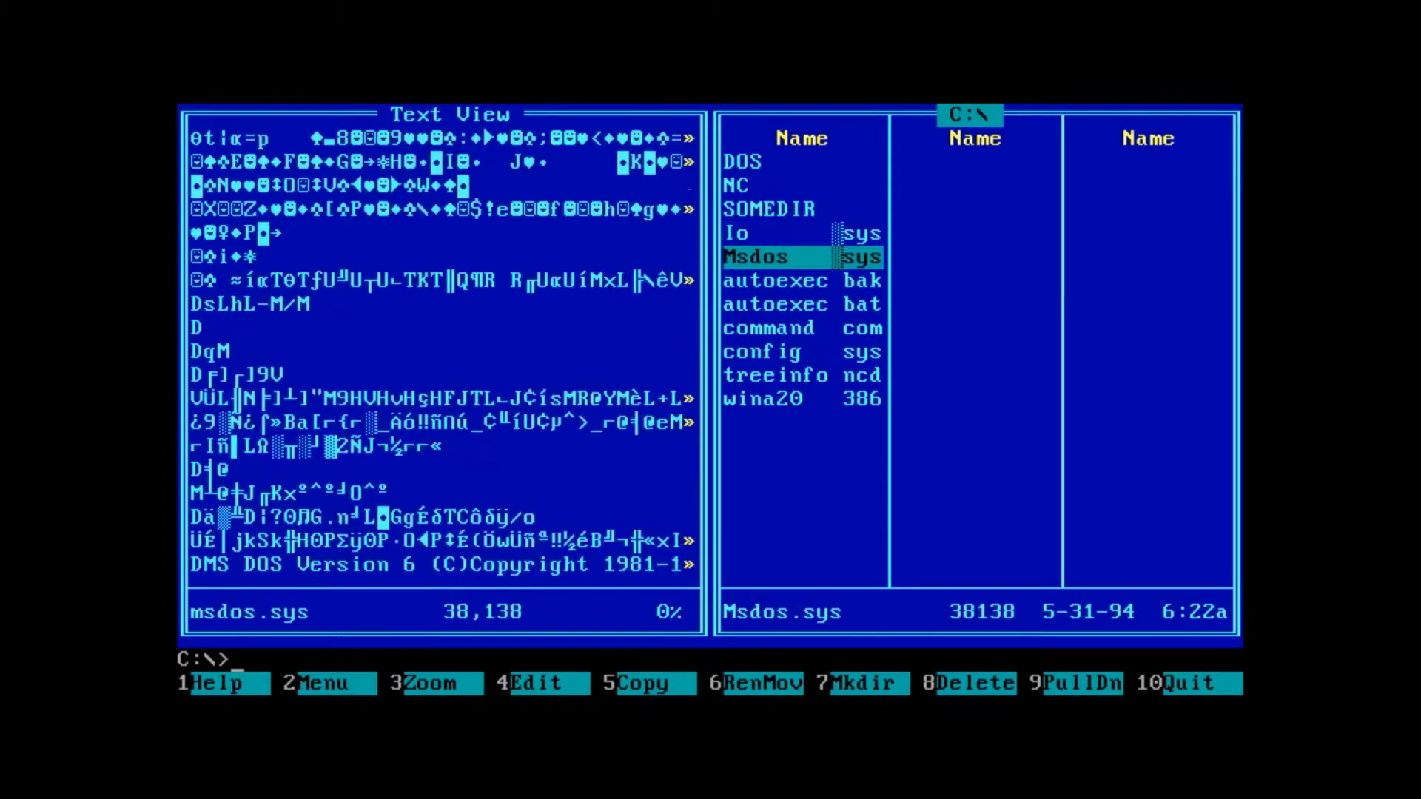
key(Down)
key(Down)
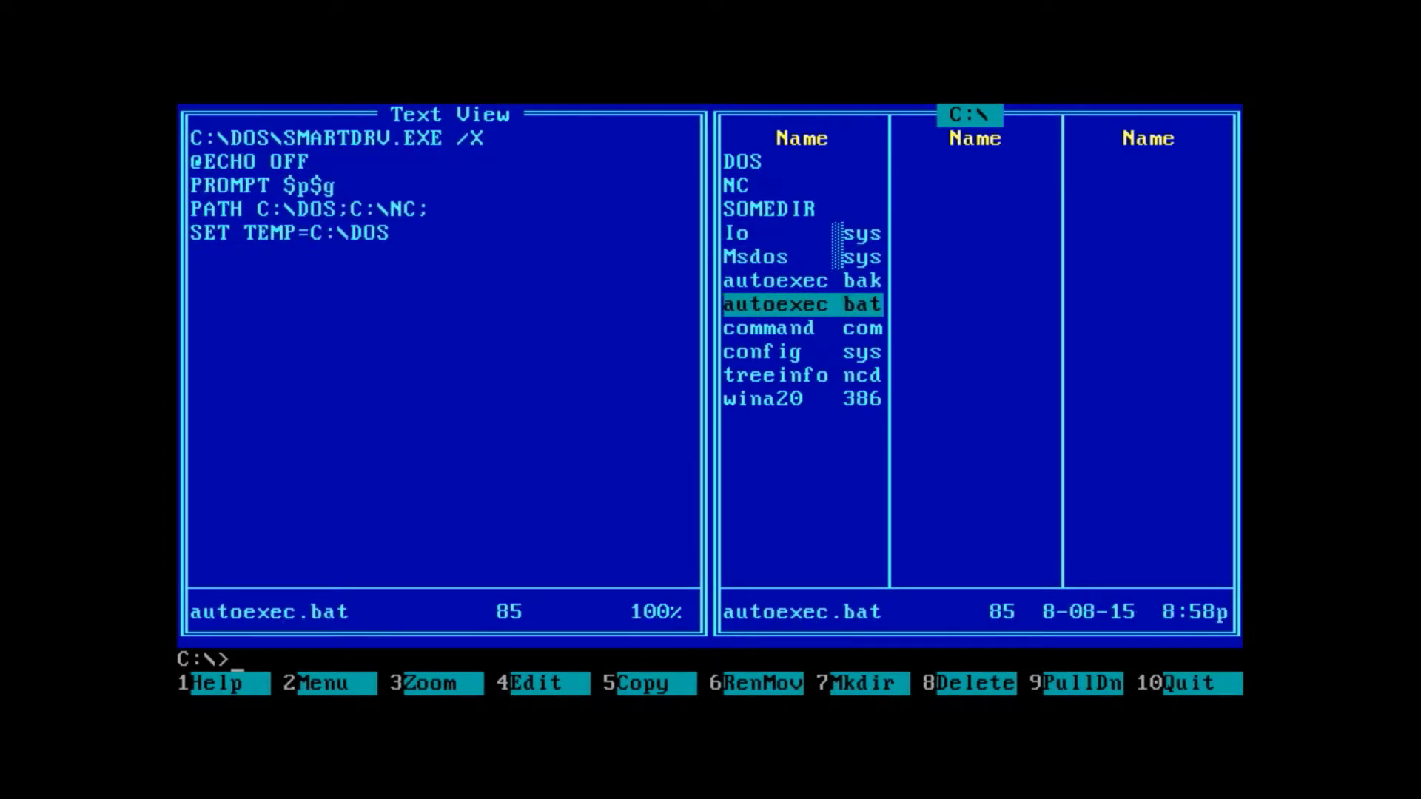
key(Down)
key(Down)
key(Up)
key(Down)
key(Down)
key(Up)
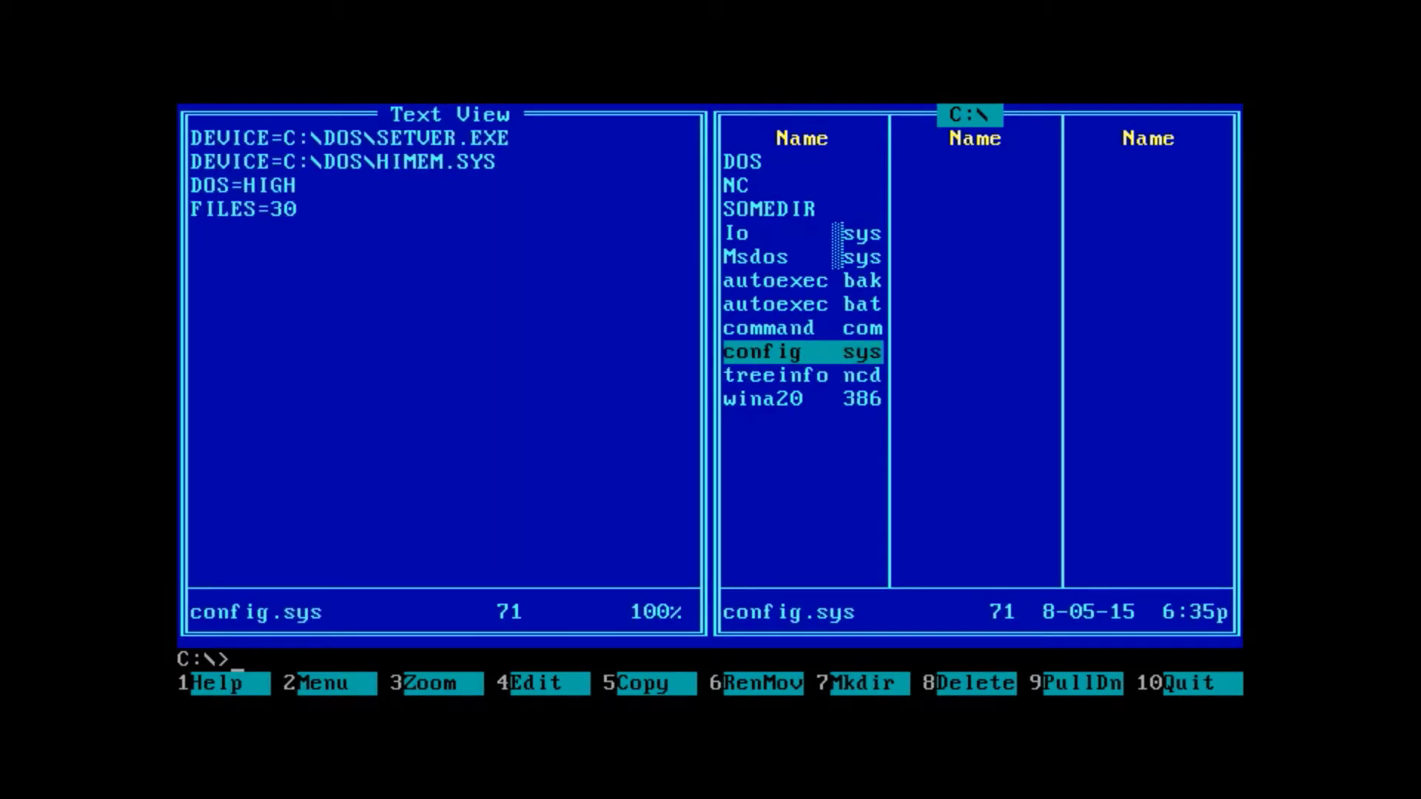
key(End)
key(Home)
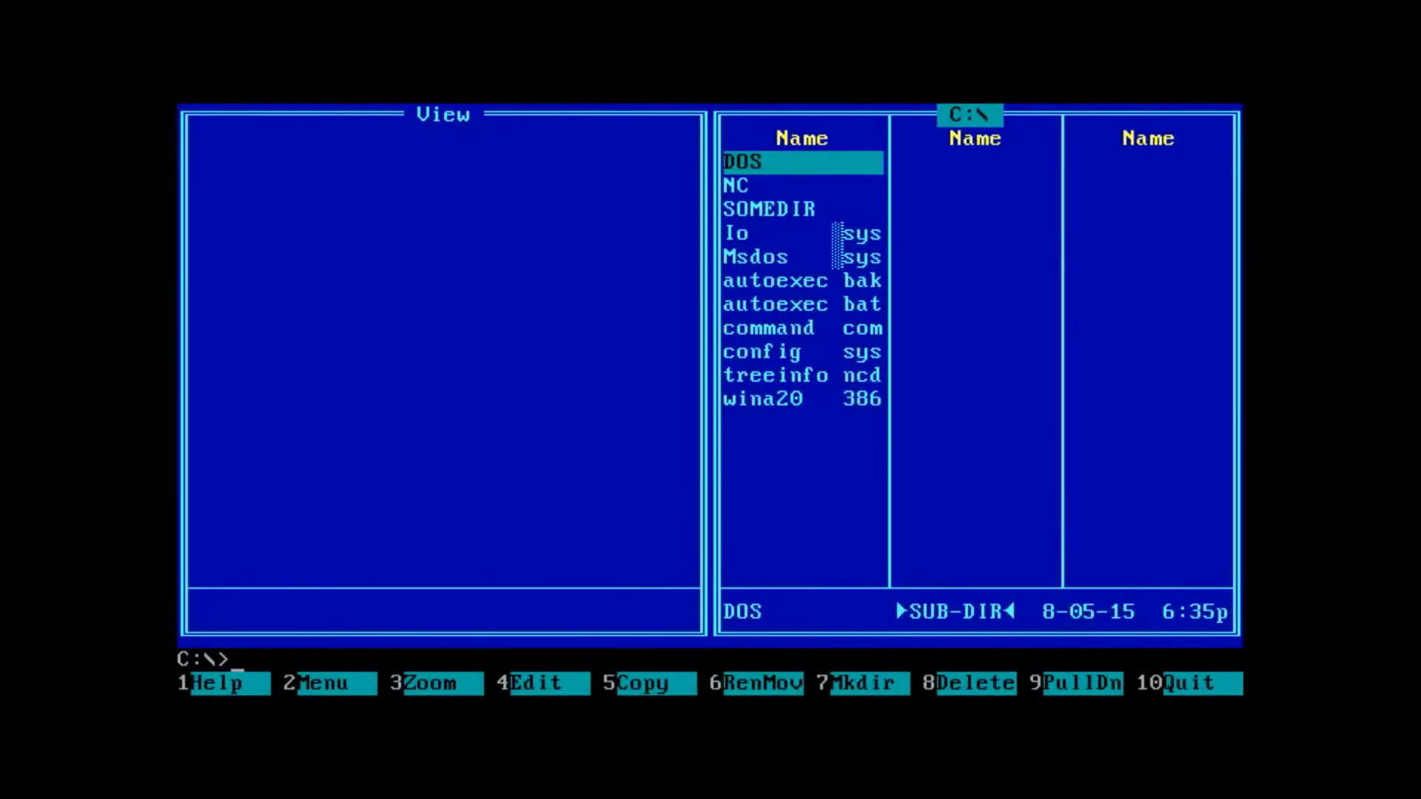
- Open C:\NC, preview serial.txt, and scroll its text sideways in the view
key(Down)
key(Return)
key(Down)
key(End)
key(Up)
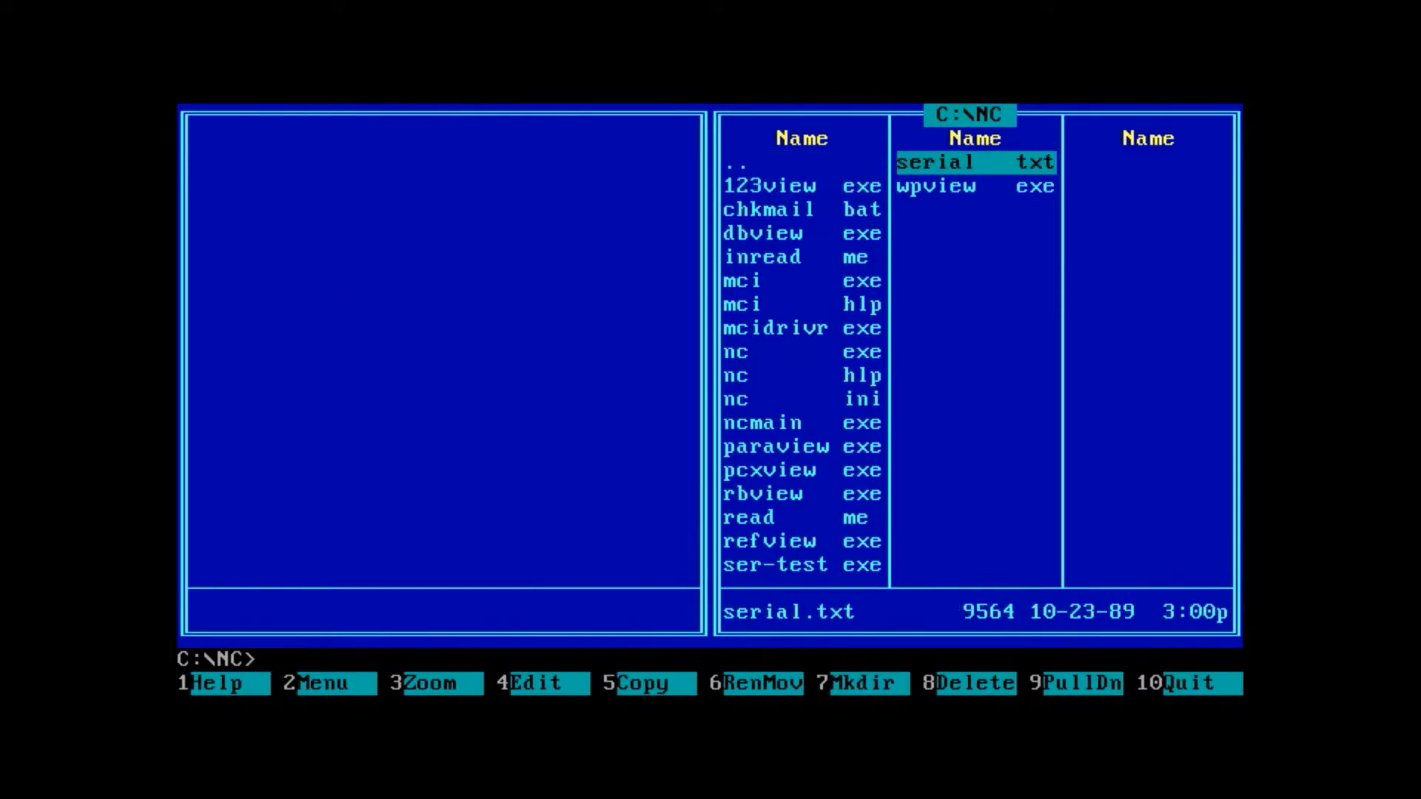
key(Down)
key(Up)
key(Tab)
key(Right)
key(Right)
key(Right)
key(Right)
key(Right)
key(Right)
key(Right)
key(Right)
key(Right)
key(Right)
key(Right)
key(Right)
key(Right)
key(Right)
key(Right)
key(Right)
key(Right)
key(Right)
key(Right)
key(Right)
key(Right)
key(Right)
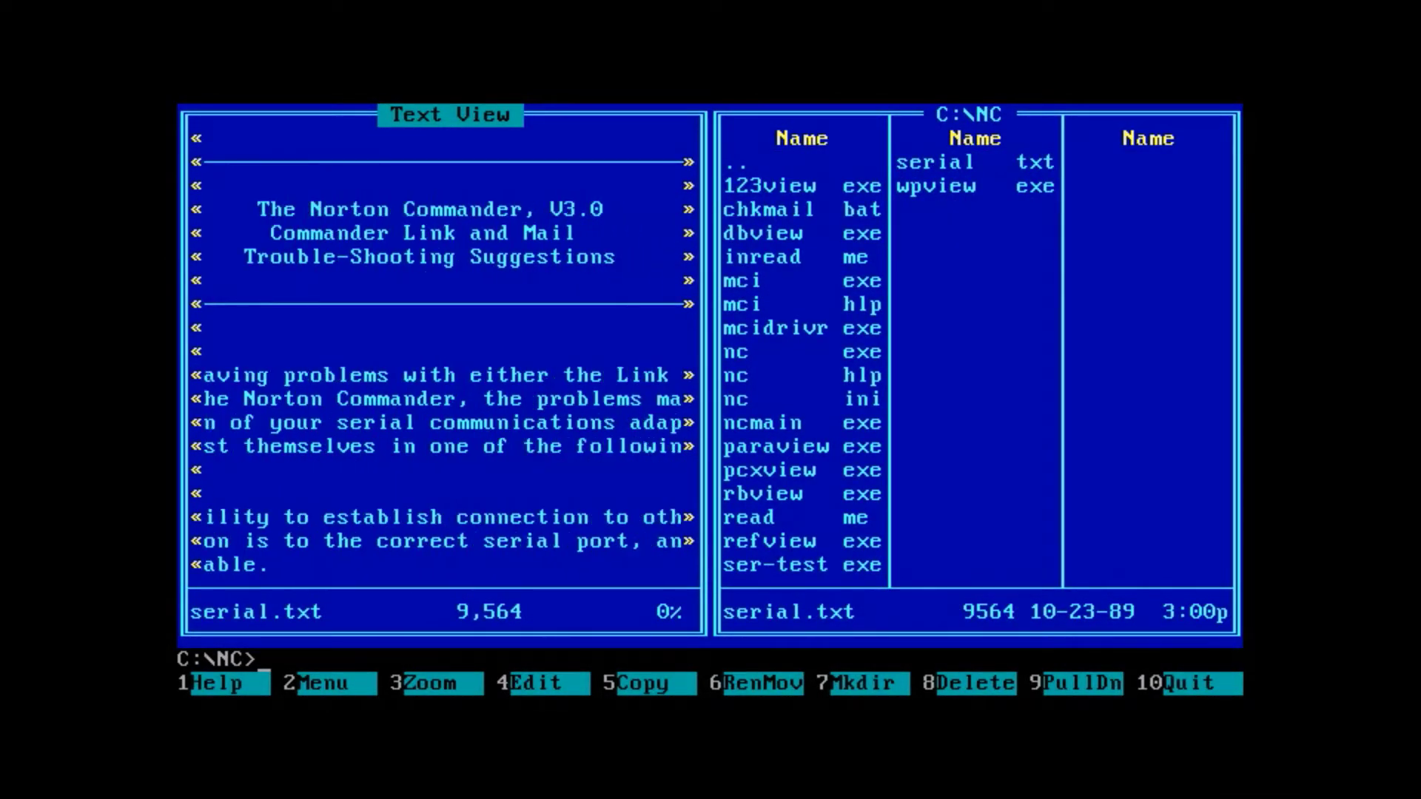
key(Right)
key(Right)
key(Right)
key(Right)
key(Right)
key(Right)
key(Right)
key(Right)
key(Right)
key(Right)
key(Right)
key(Right)
key(Right)
key(Right)
key(Right)
key(Right)
key(Right)
key(Right)
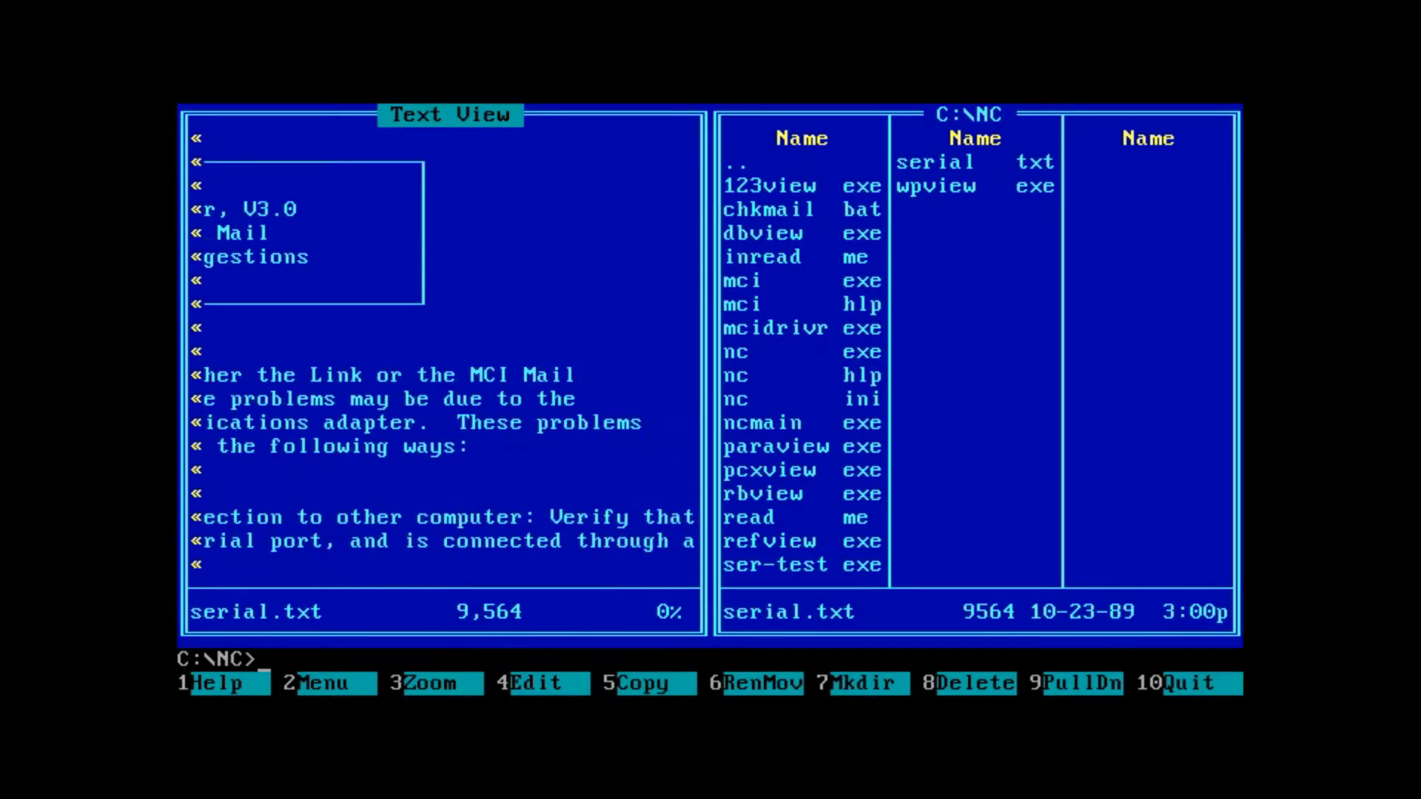
key(Home)
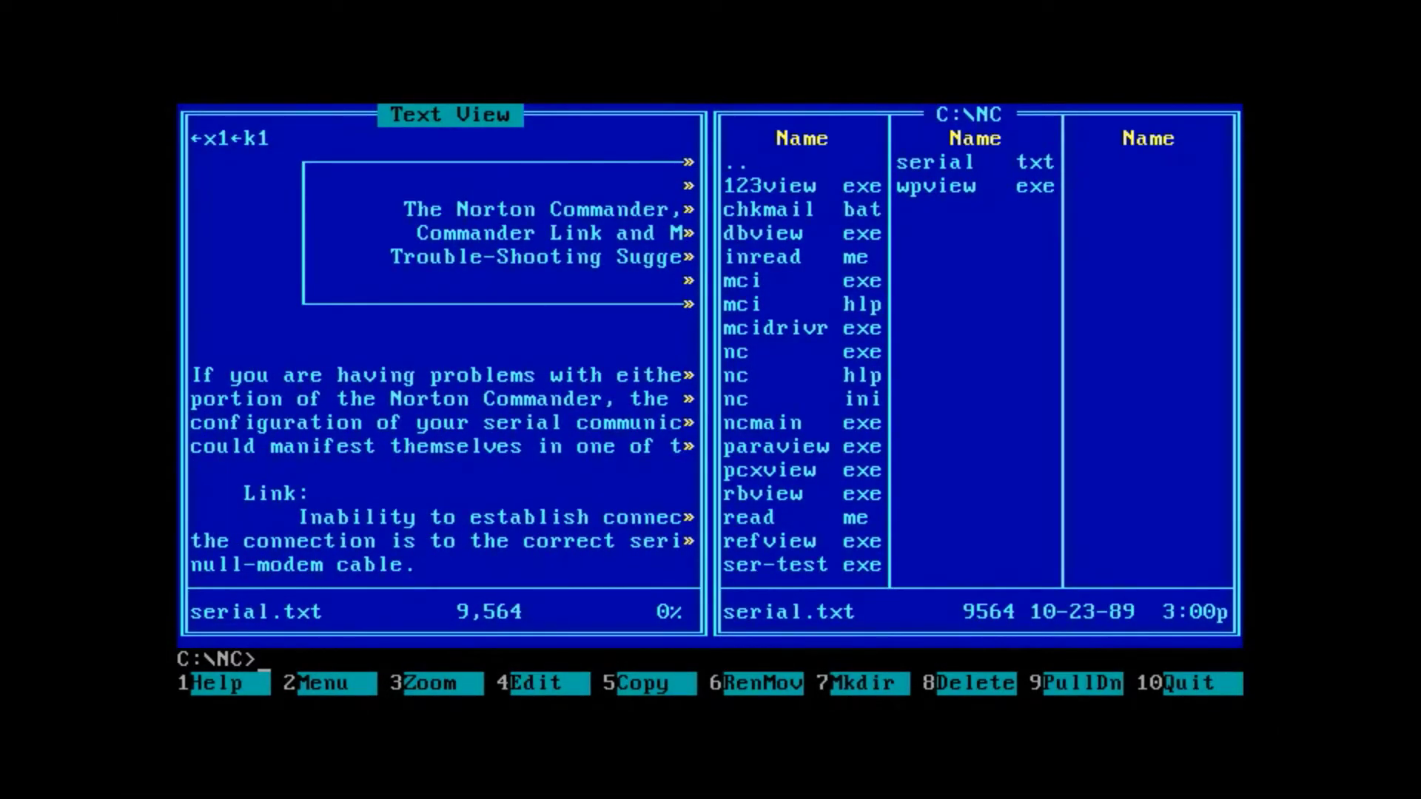
- Switch to 43-line EGA mode and pan serial.txt's text right and back
key(F9)
key(Left)
key(Left)
key(Left)
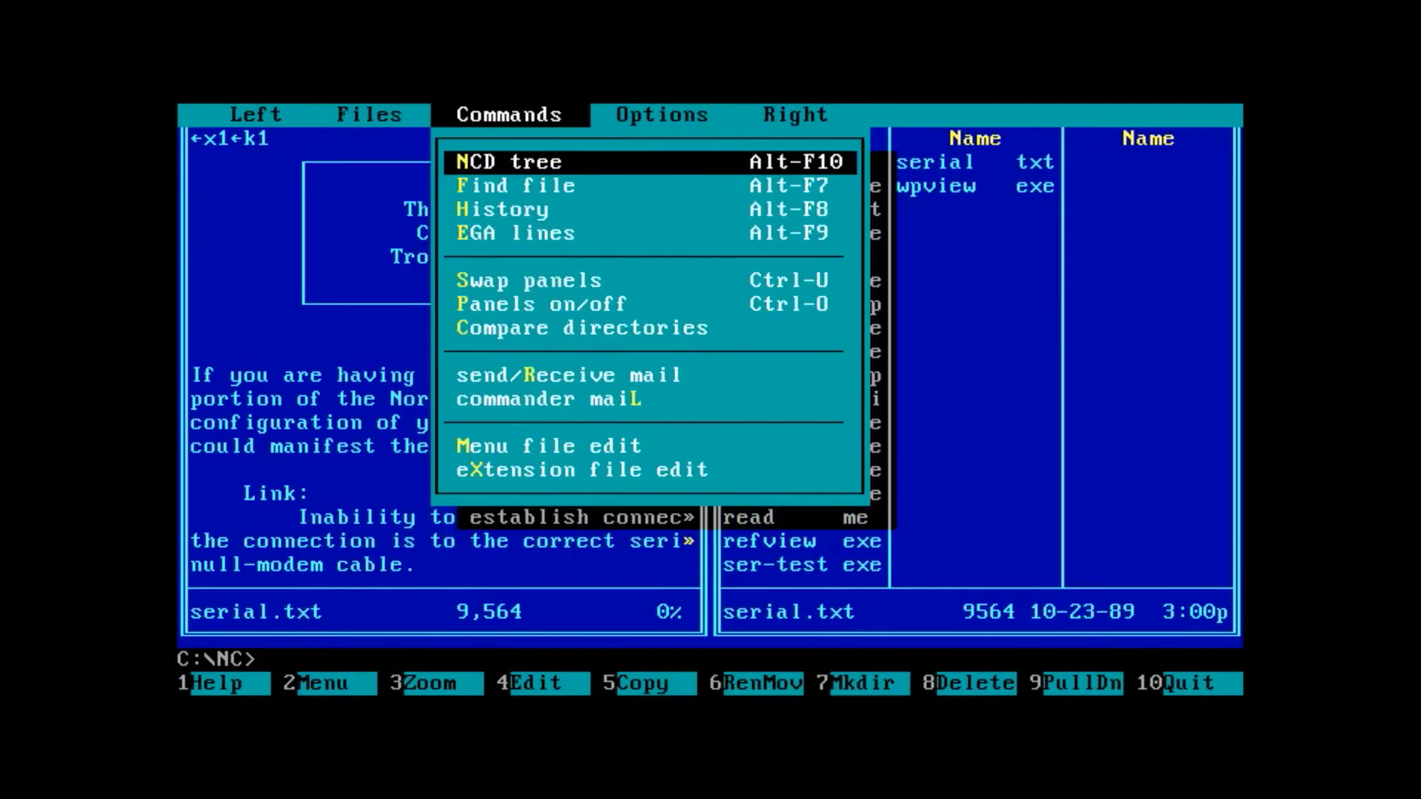
key(Down)
key(Down)
key(Down)
key(Return)
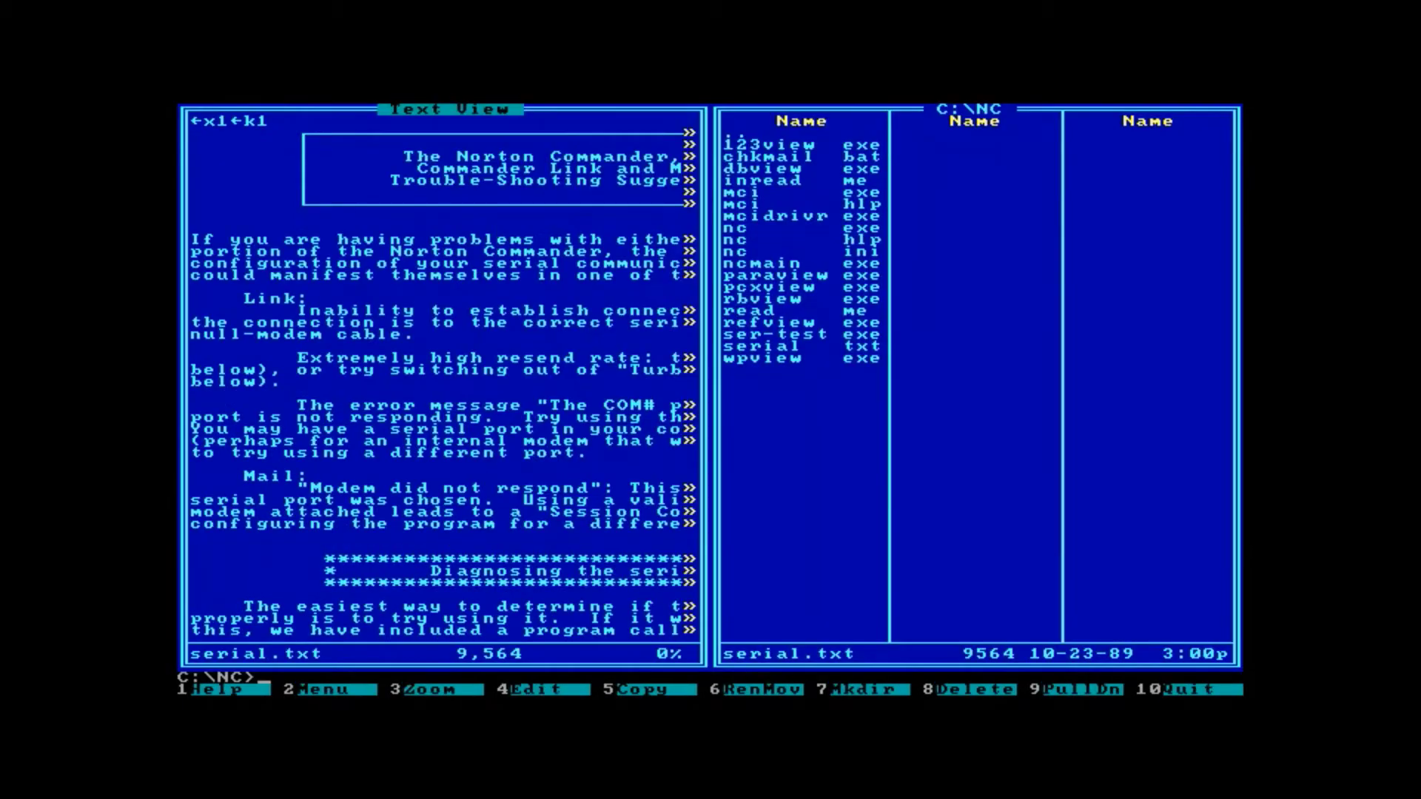
key(Right)
key(Right)
key(Right)
key(Right)
key(Right)
key(Right)
key(Right)
key(Right)
key(Right)
key(Right)
key(Right)
key(Right)
key(Right)
key(Right)
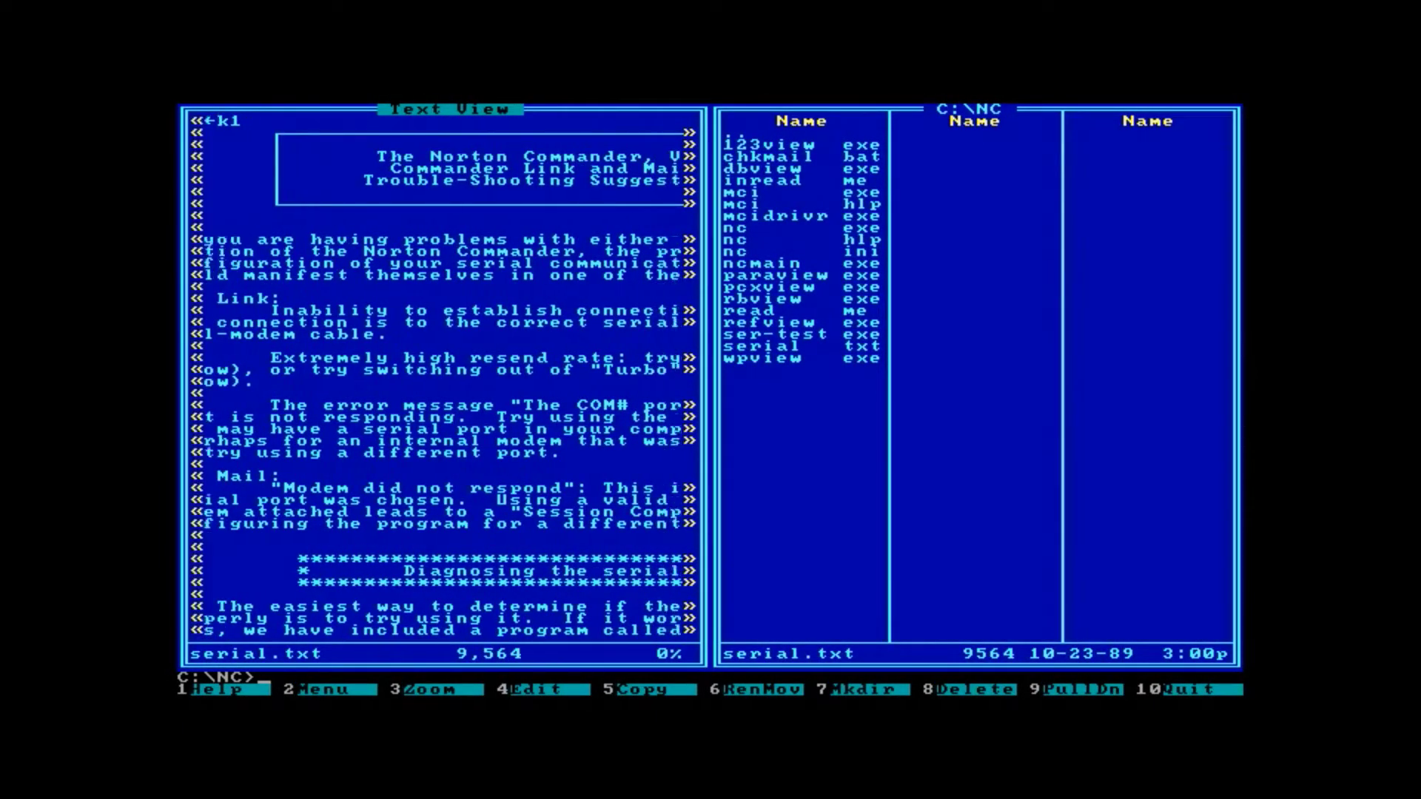
key(Right)
key(Right)
key(Right)
key(Right)
key(Right)
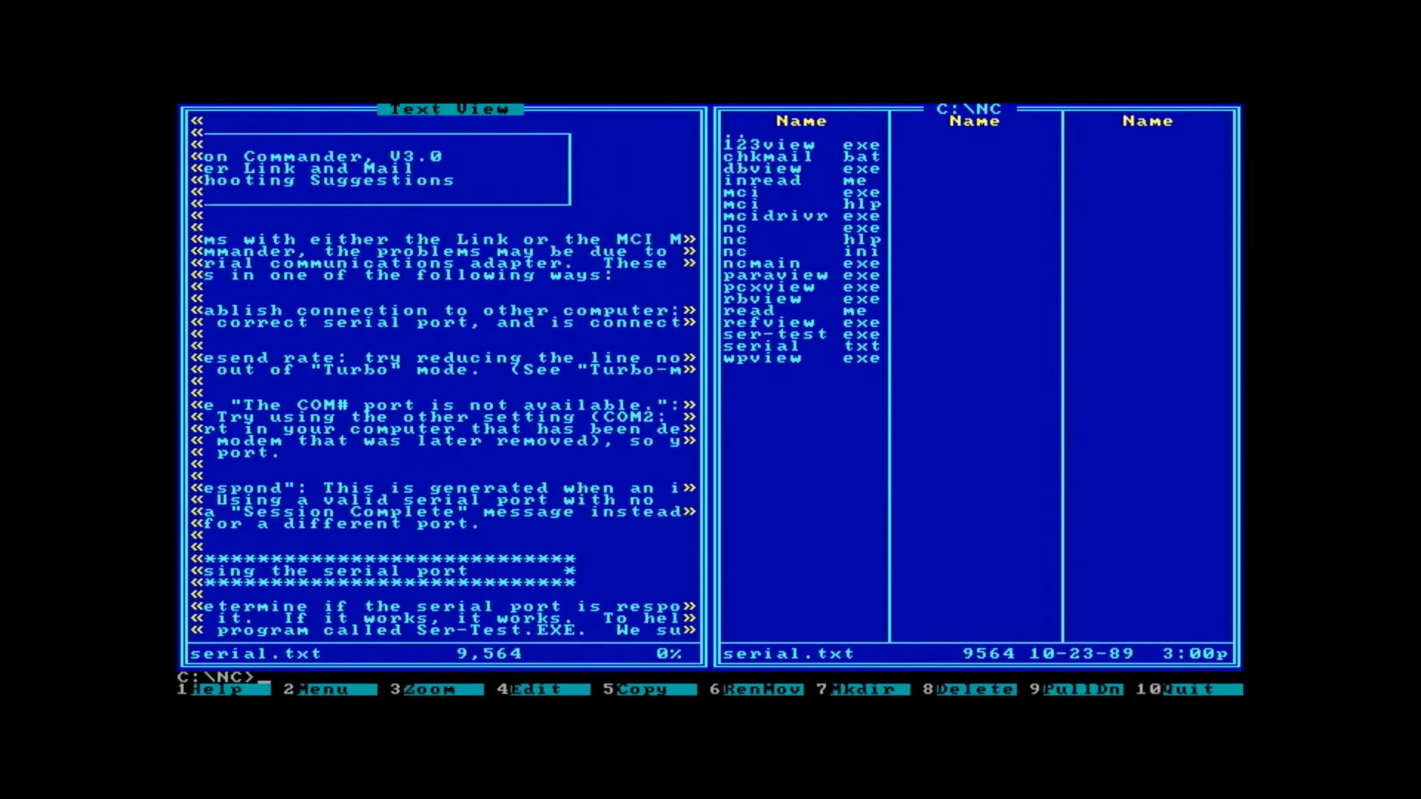
key(Left)
key(Left)
key(Left)
key(Left)
key(Left)
key(Left)
key(Left)
key(Left)
key(Left)
key(Left)
key(Left)
key(Left)
key(Left)
key(Left)
key(Left)
key(Left)
key(Left)
key(Left)
key(Left)
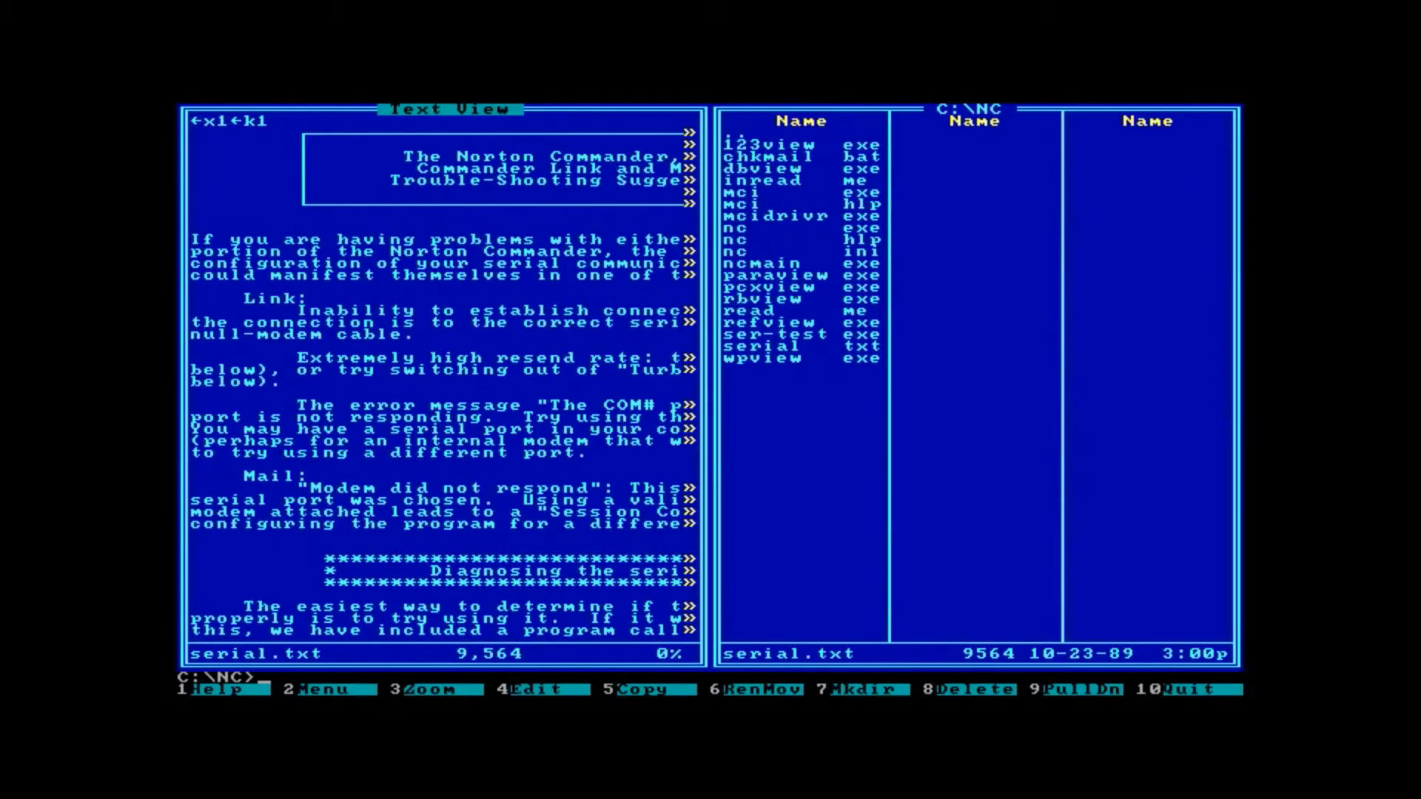
- Reopen the Commands menu and move down to the EGA lines command
key(F9)
key(Right)
key(Right)
key(Right)
key(Left)
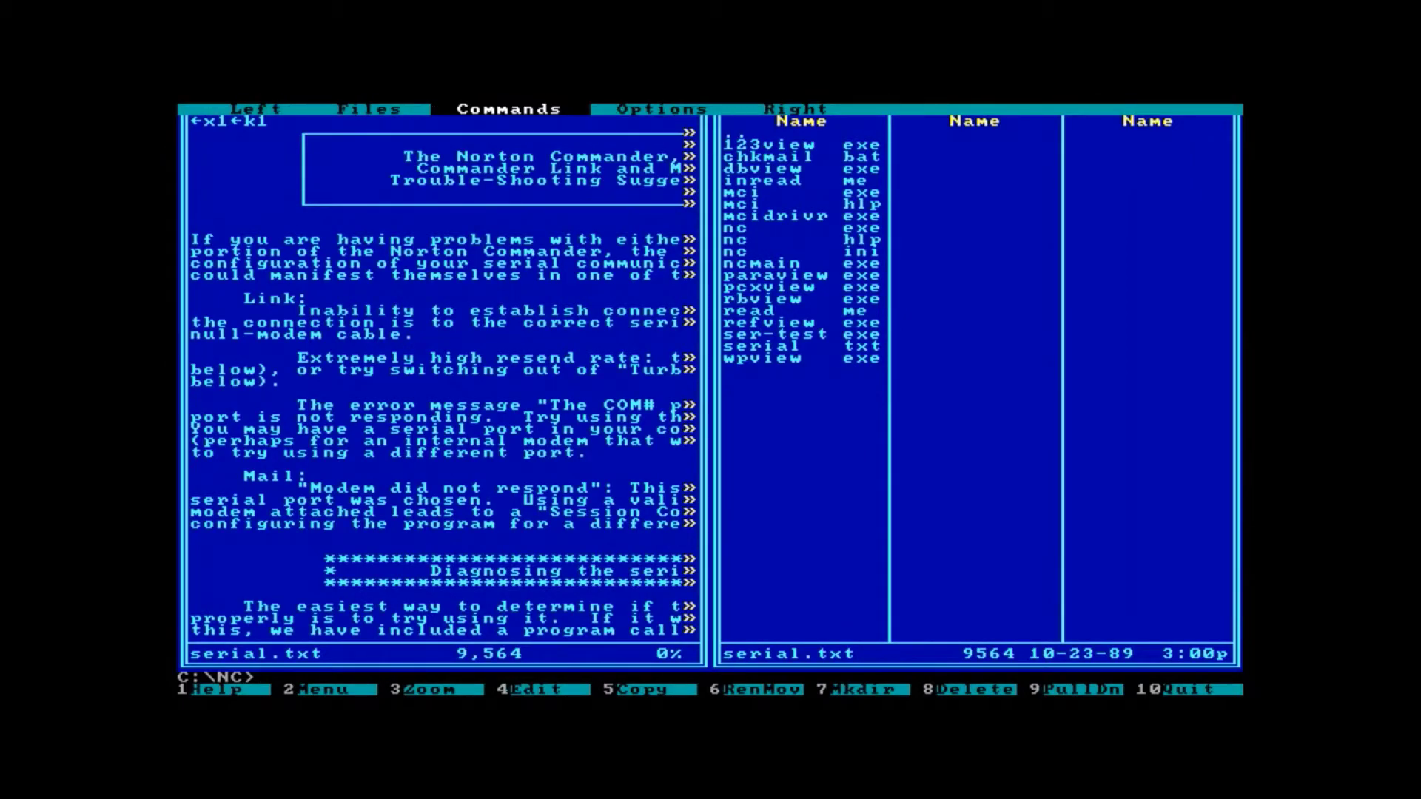
key(Return)
key(Down)
key(Down)
key(Down)
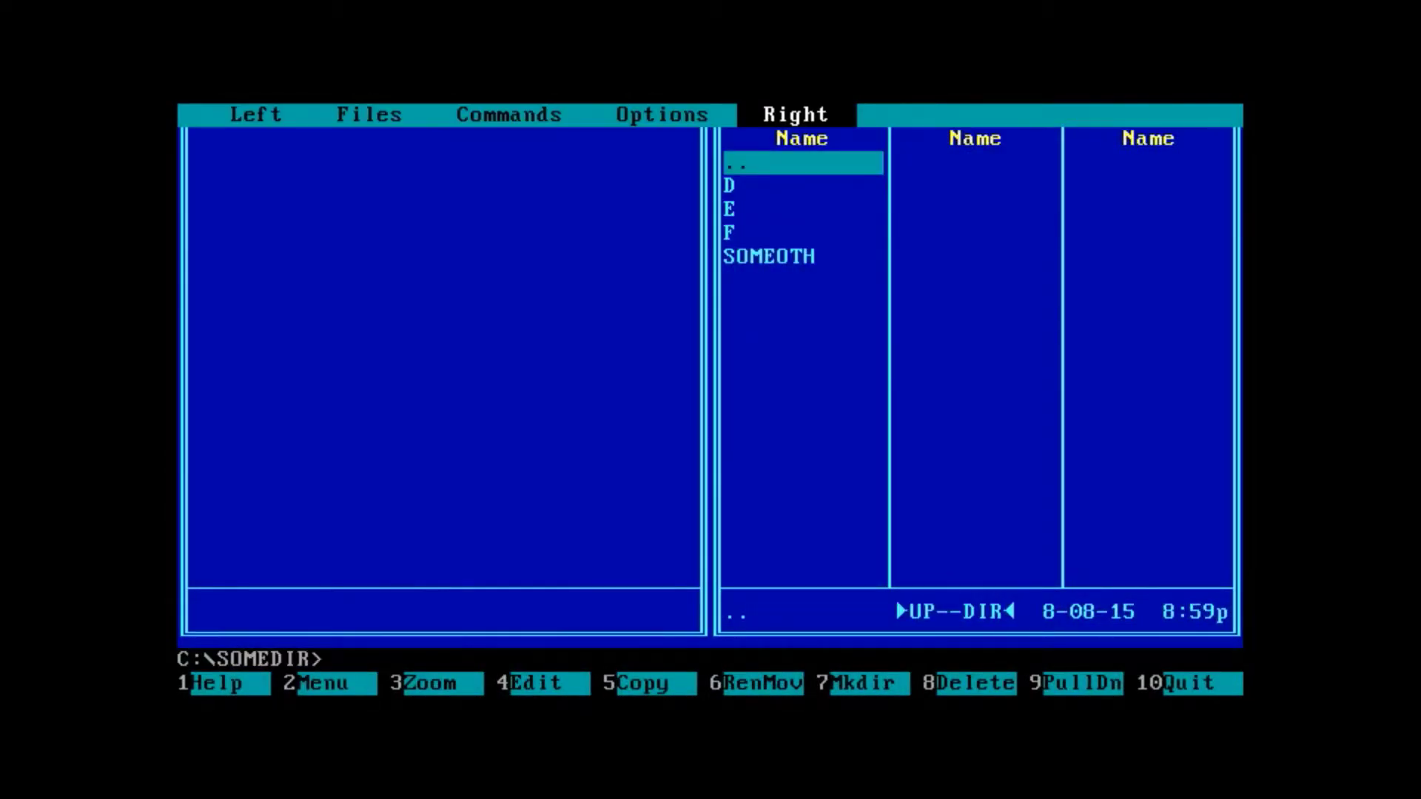
- Switch the screen colours to Black & White in the Options configuration settings
key(Left)
key(Return)
key(Down)
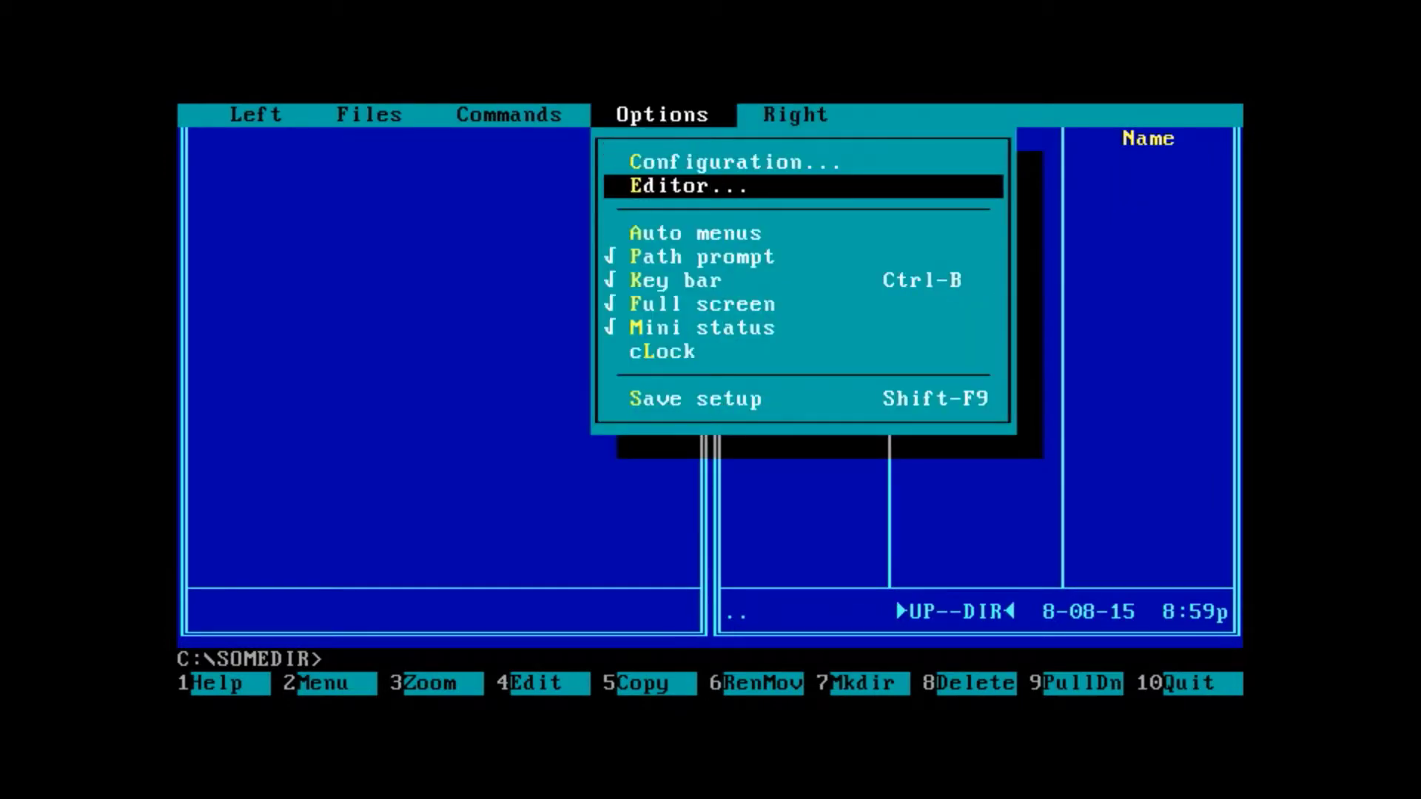
key(Up)
key(Return)
key(Down)
key(Up)
key(Up)
key(space)
key(Tab)
key(Tab)
key(Down)
key(Tab)
key(Tab)
key(Down)
key(Down)
key(Down)
key(Tab)
key(Return)
key(Return)
- In the C:\ root, mark files such as Io.sys, Msdos.sys and autoexec.bak, then clear the marks
key(Up)
key(Up)
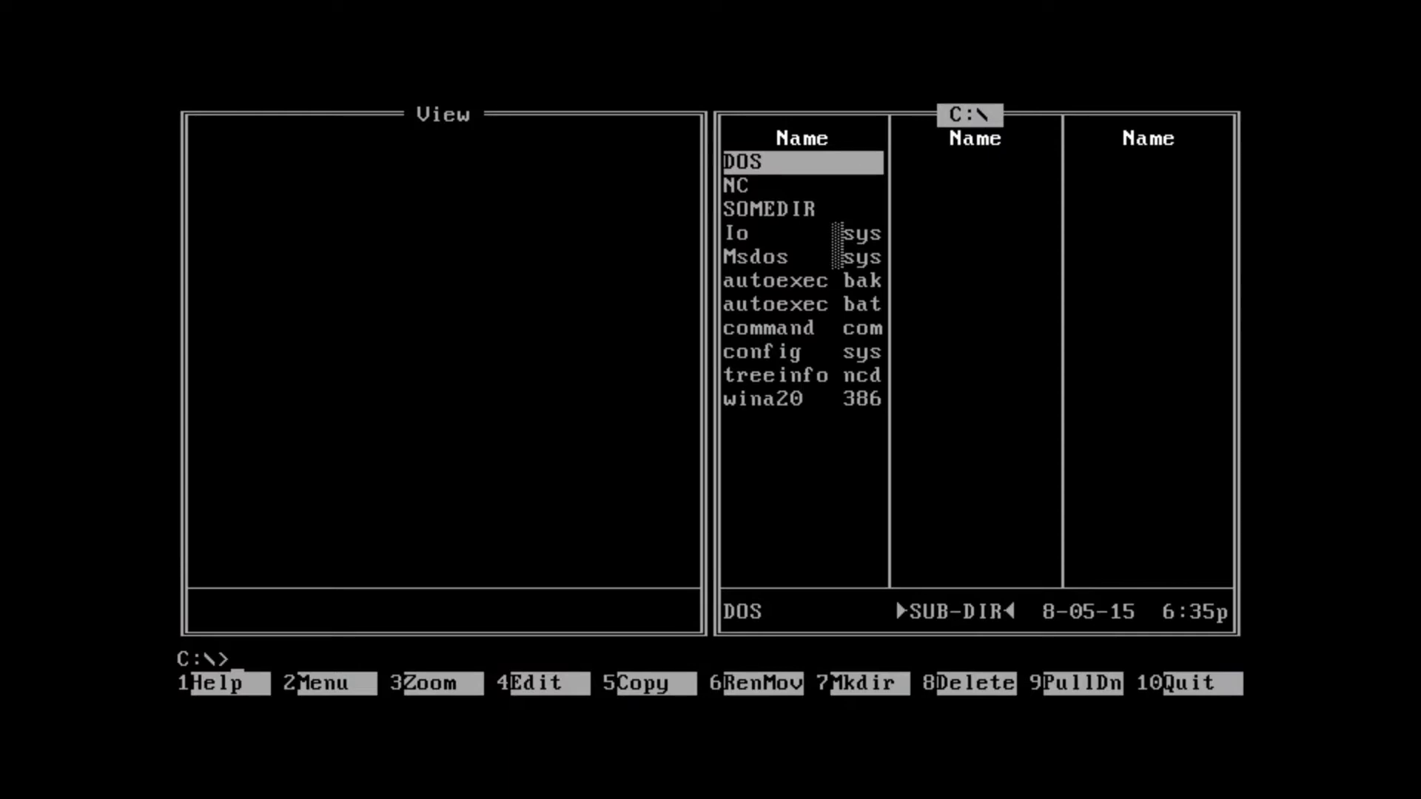
key(Down)
key(Down)
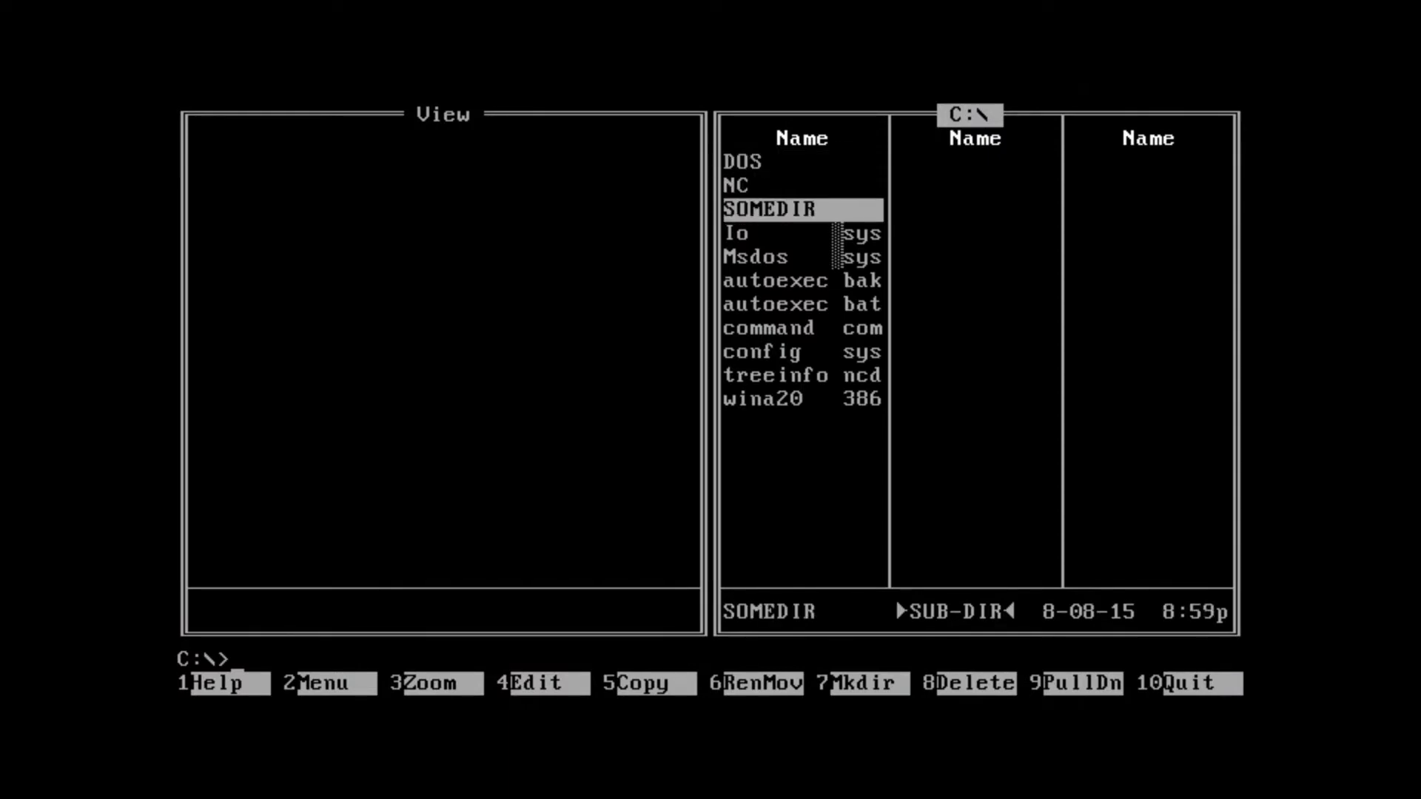
key(Up)
key(Down)
key(Down)
key(Insert)
key(Insert)
key(Insert)
key(Insert)
key(Insert)
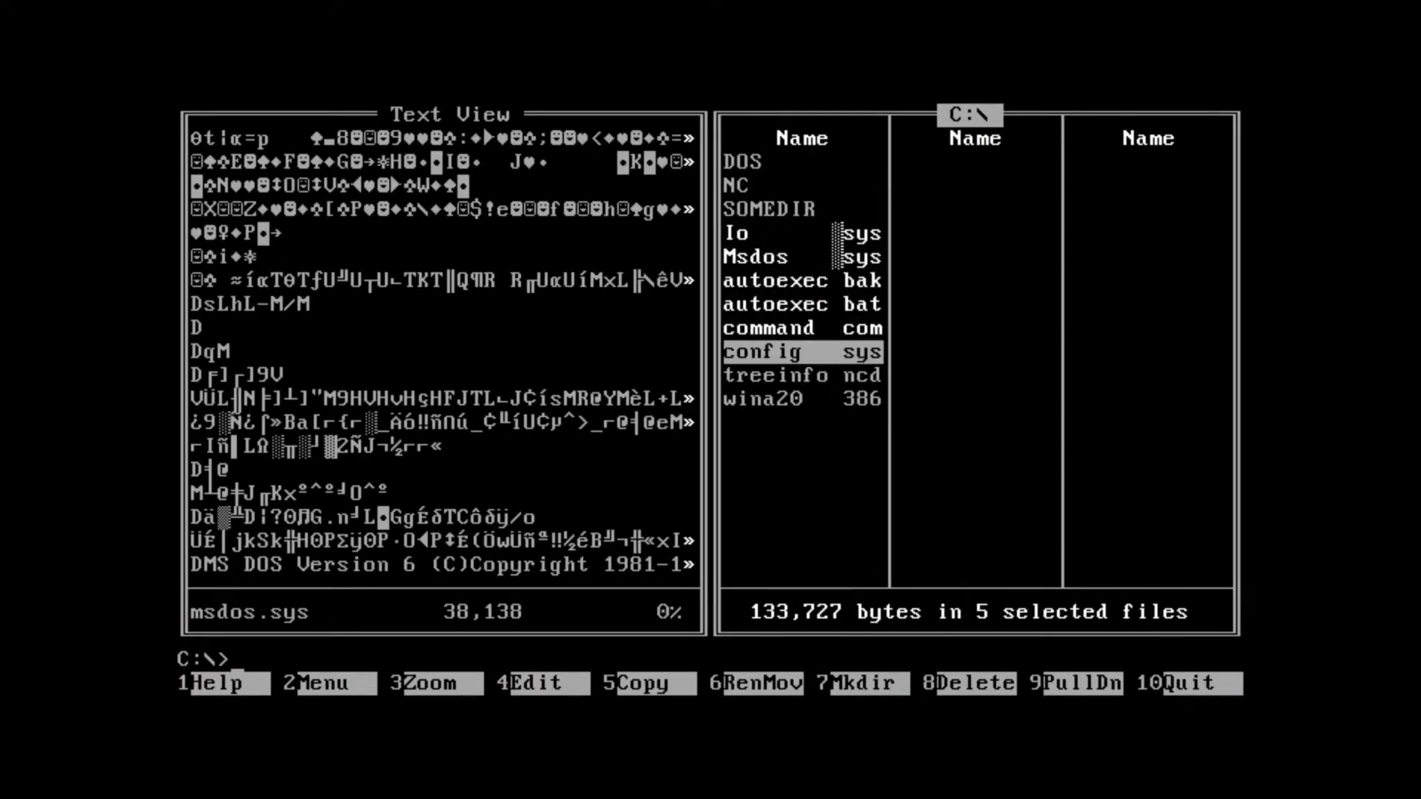
key(Up)
key(Up)
key(Up)
key(Up)
key(Up)
key(Insert)
key(Insert)
key(Insert)
key(Insert)
key(Insert)
key(Up)
key(Up)
key(Up)
key(Up)
key(Up)
key(Insert)
key(Insert)
key(Insert)
key(Insert)
key(Insert)
key(Insert)
key(Insert)
key(Up)
key(Up)
key(Up)
key(Up)
key(Up)
key(Up)
key(Up)
key(Insert)
key(Insert)
key(Insert)
key(Insert)
key(Insert)
key(Insert)
key(Insert)
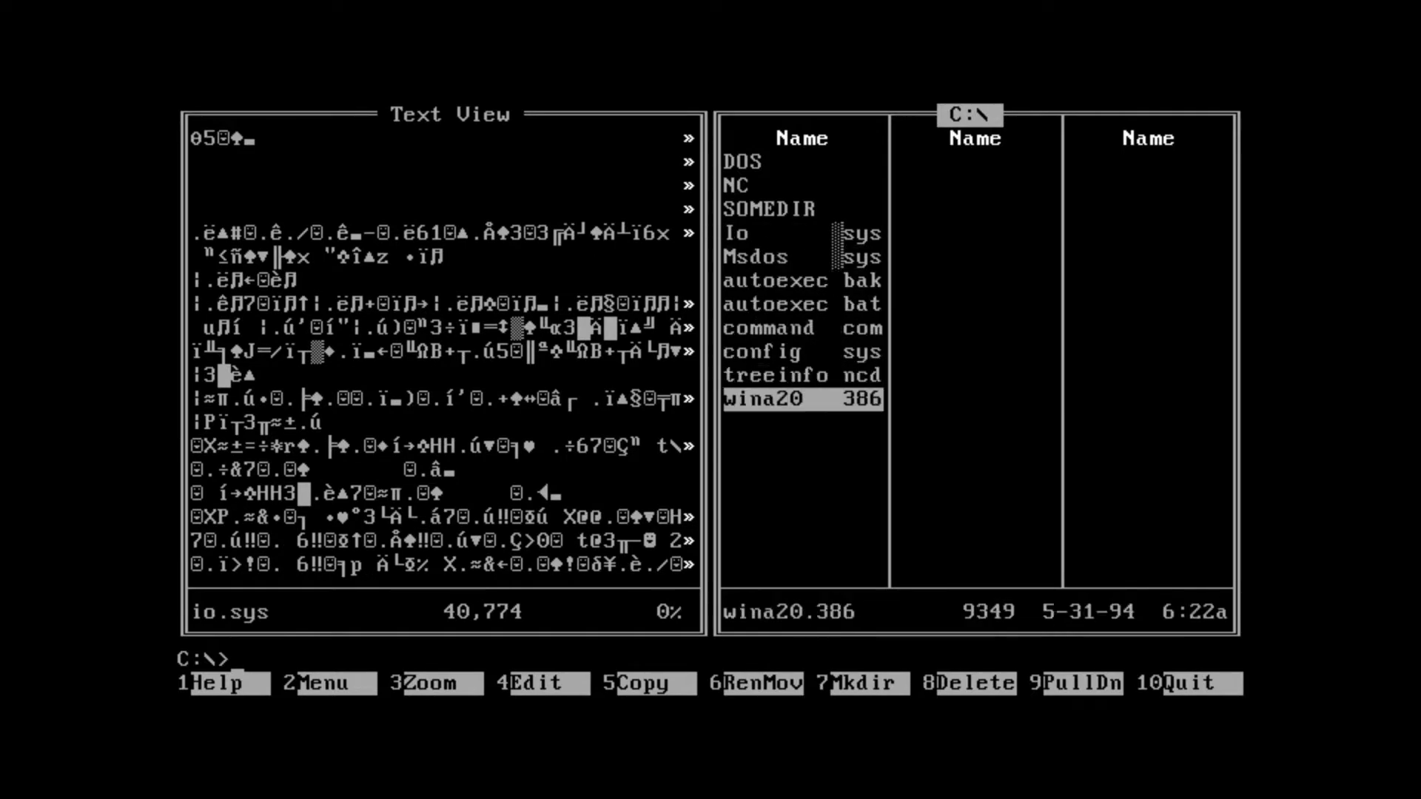
key(F9)
- Change the screen colour choice to Laptop in the configuration settings and accept it
key(Return)
key(Left)
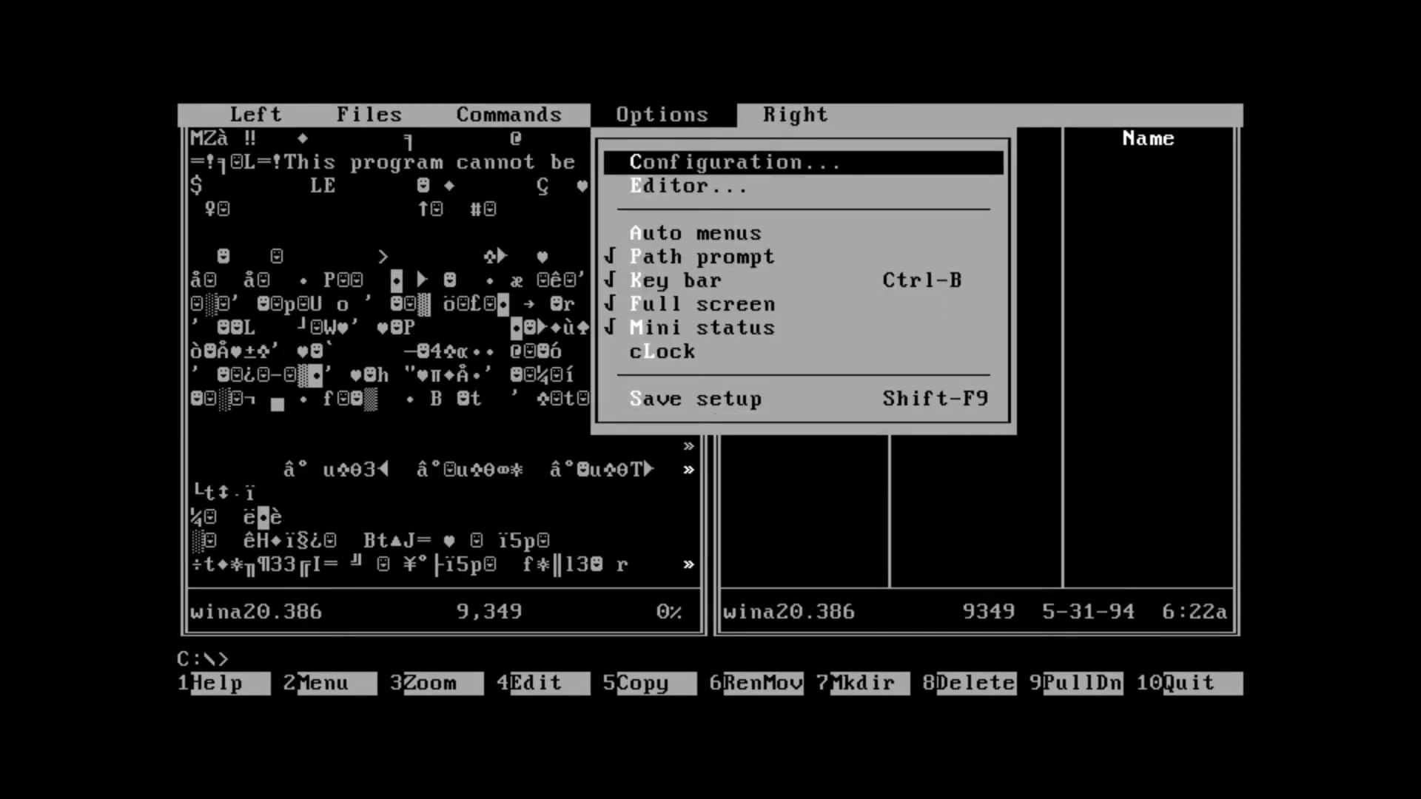
key(Return)
key(Down)
key(Down)
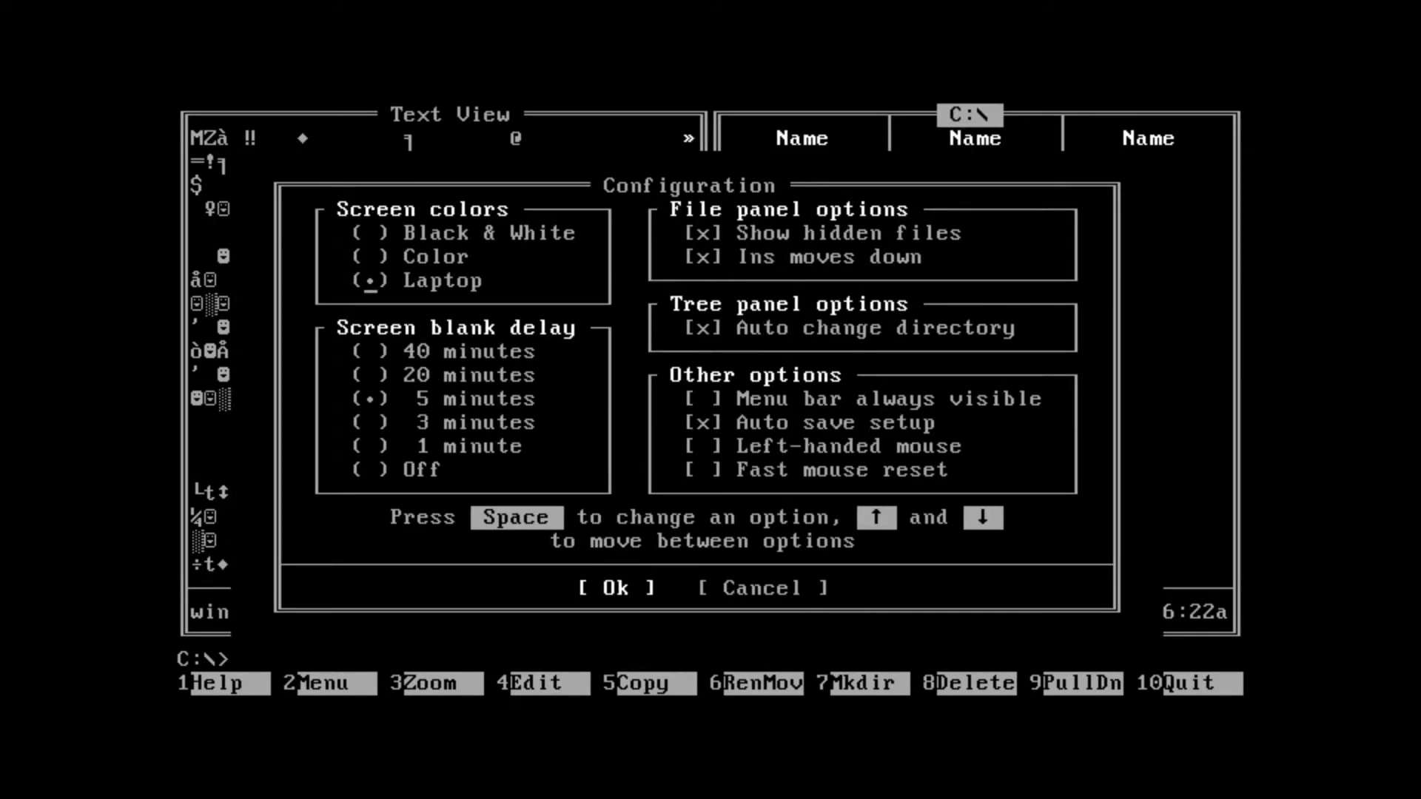
key(Down)
key(Down)
key(Down)
key(Down)
key(Down)
key(Down)
key(Down)
key(Tab)
key(Return)
- Mark the seven files from Io.sys to treeinfo.ncd, preview them, then unmark Io.sys and Msdos.sys
key(Up)
key(Up)
key(Up)
key(Up)
key(Up)
key(Up)
key(Up)
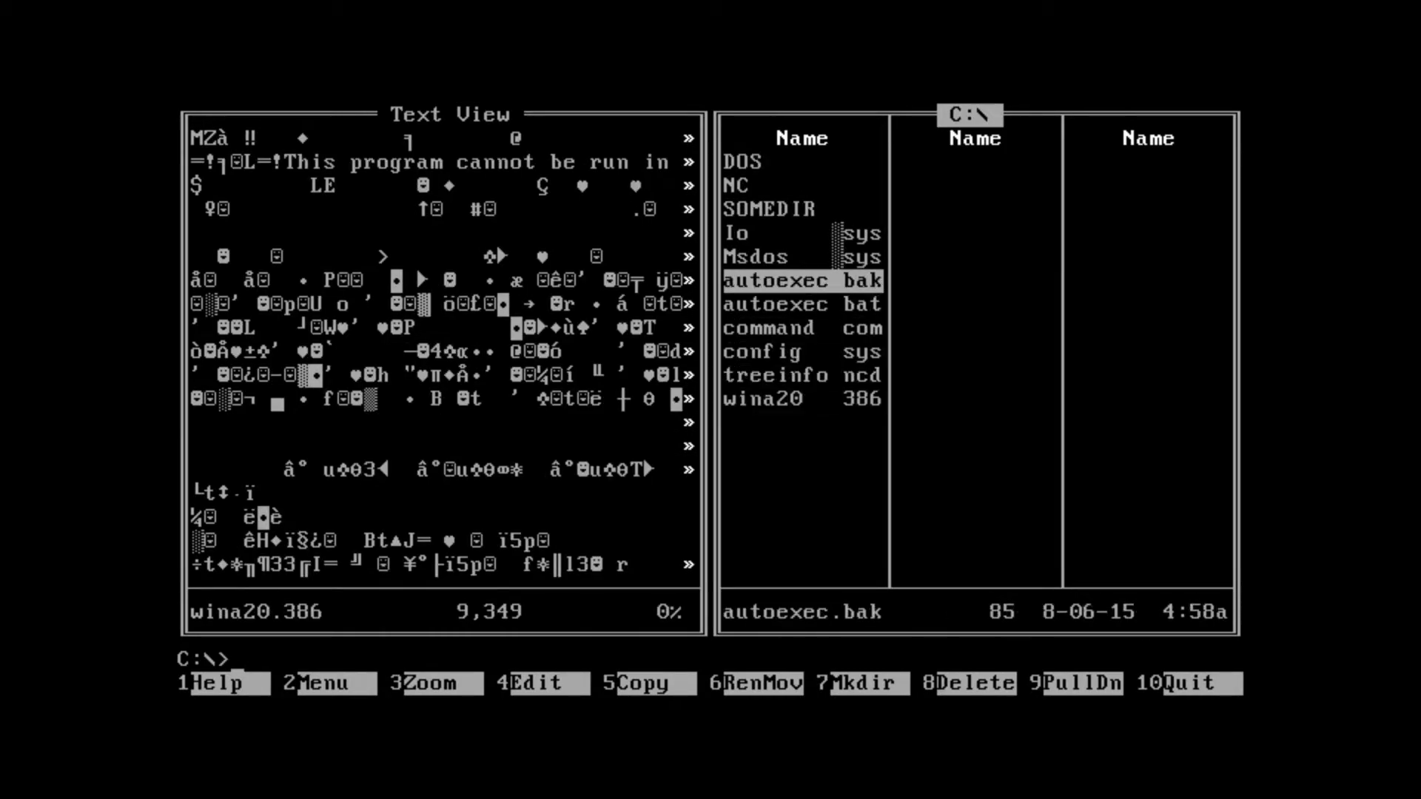
key(Insert)
key(Insert)
key(Insert)
key(Insert)
key(Insert)
key(Insert)
key(Insert)
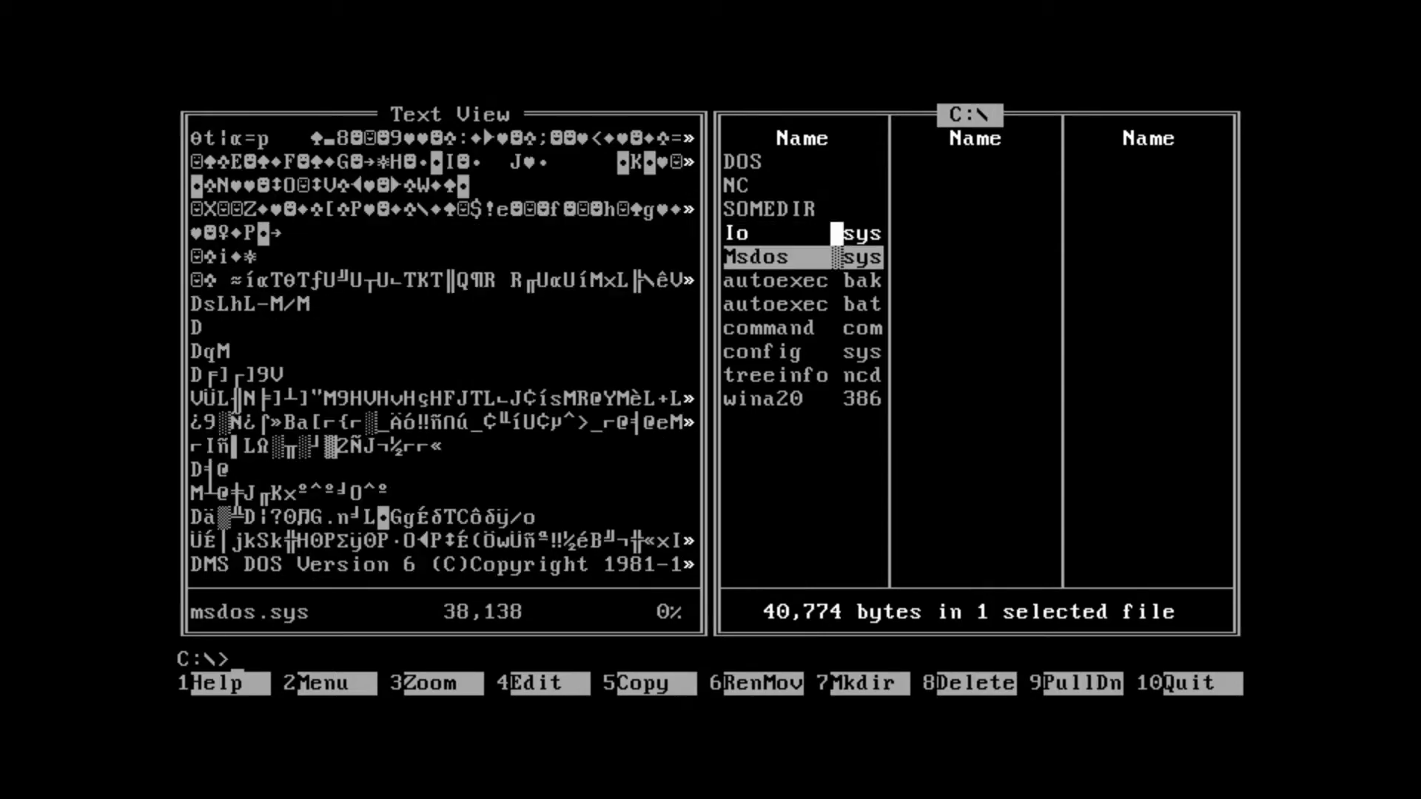
key(Up)
key(Up)
key(Up)
key(Up)
key(Up)
key(Up)
key(Up)
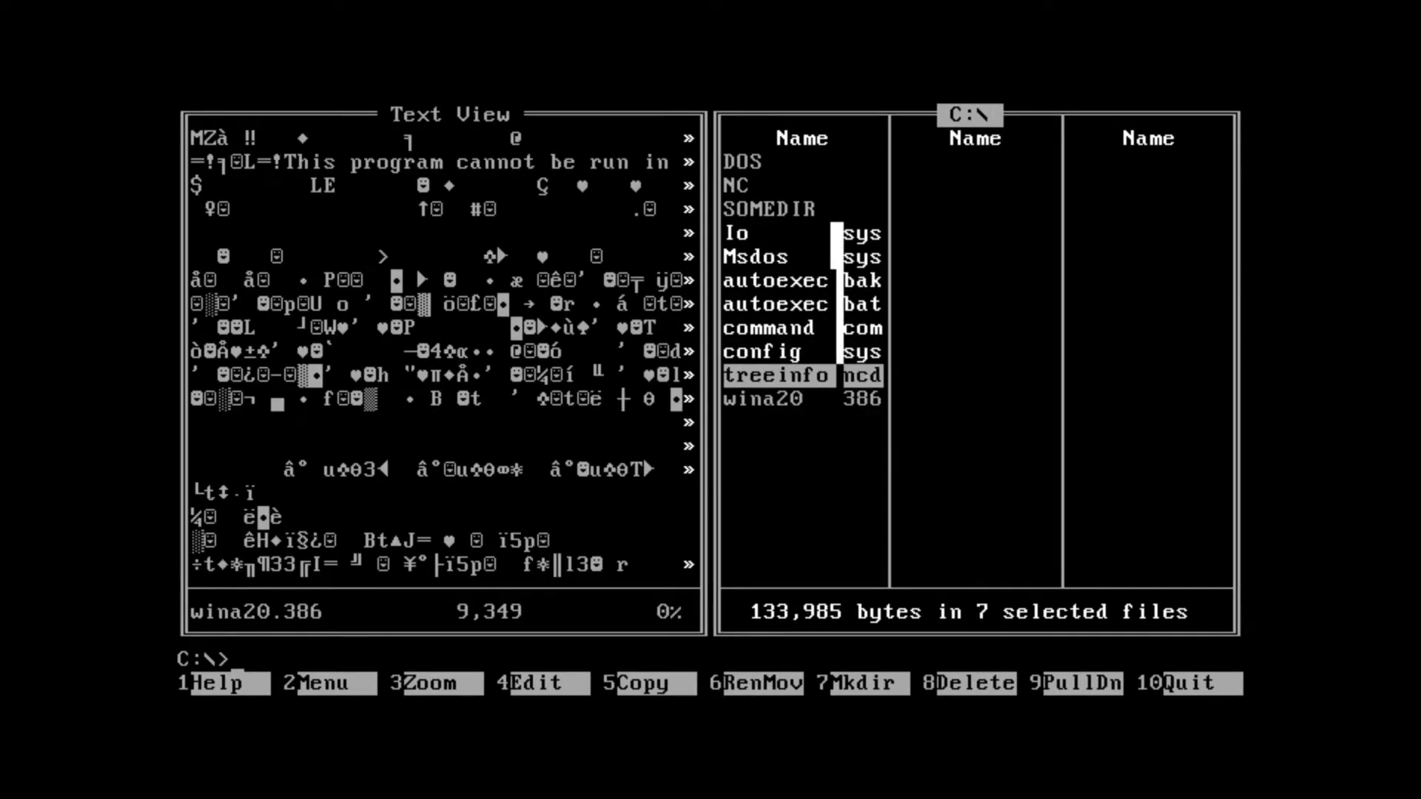
key(Down)
key(Down)
key(Down)
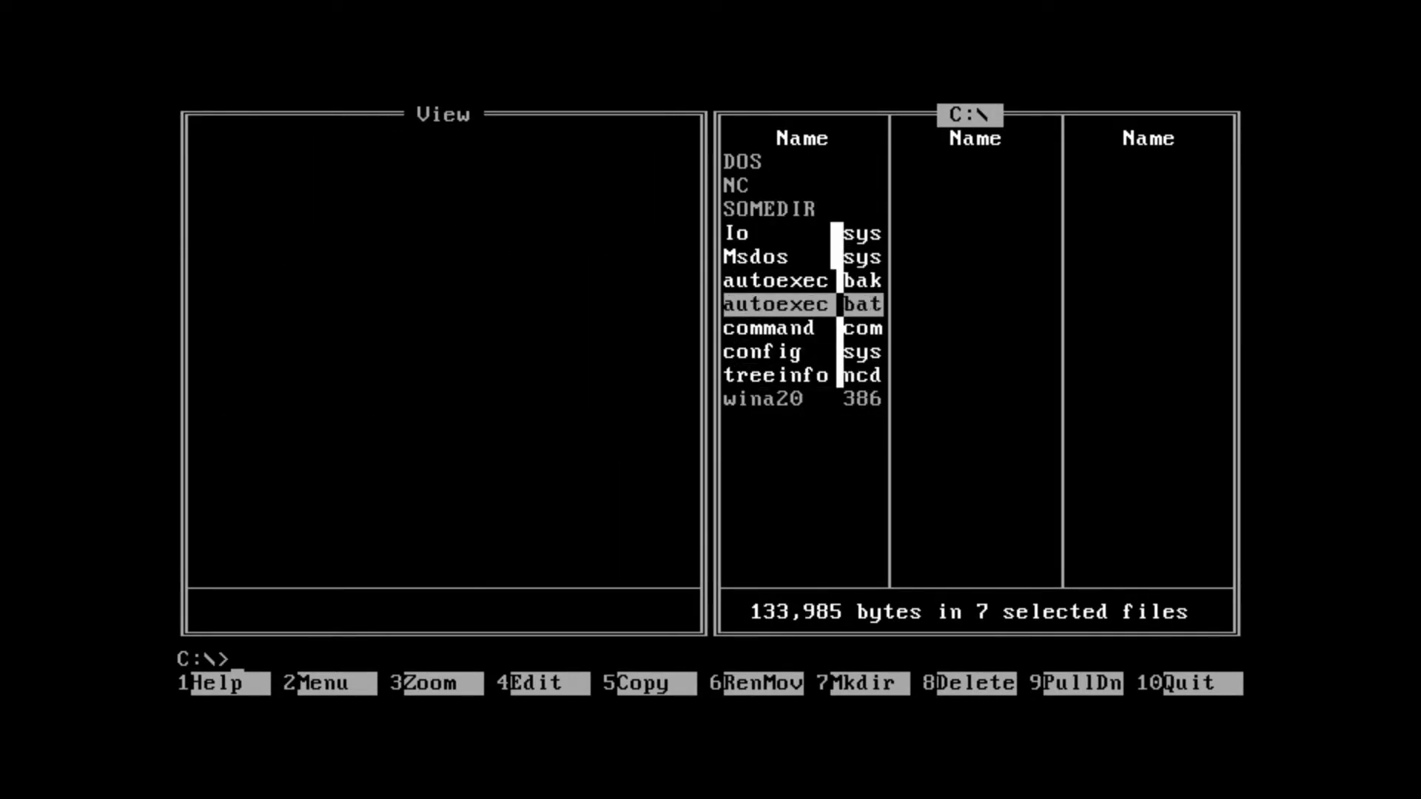
key(Down)
key(Down)
key(Down)
- Mark wina20.386, preview autoexec.bat's contents, and clear the remaining marks
key(Down)
key(Up)
key(Up)
key(Up)
key(Up)
key(Up)
key(Up)
key(Up)
key(Insert)
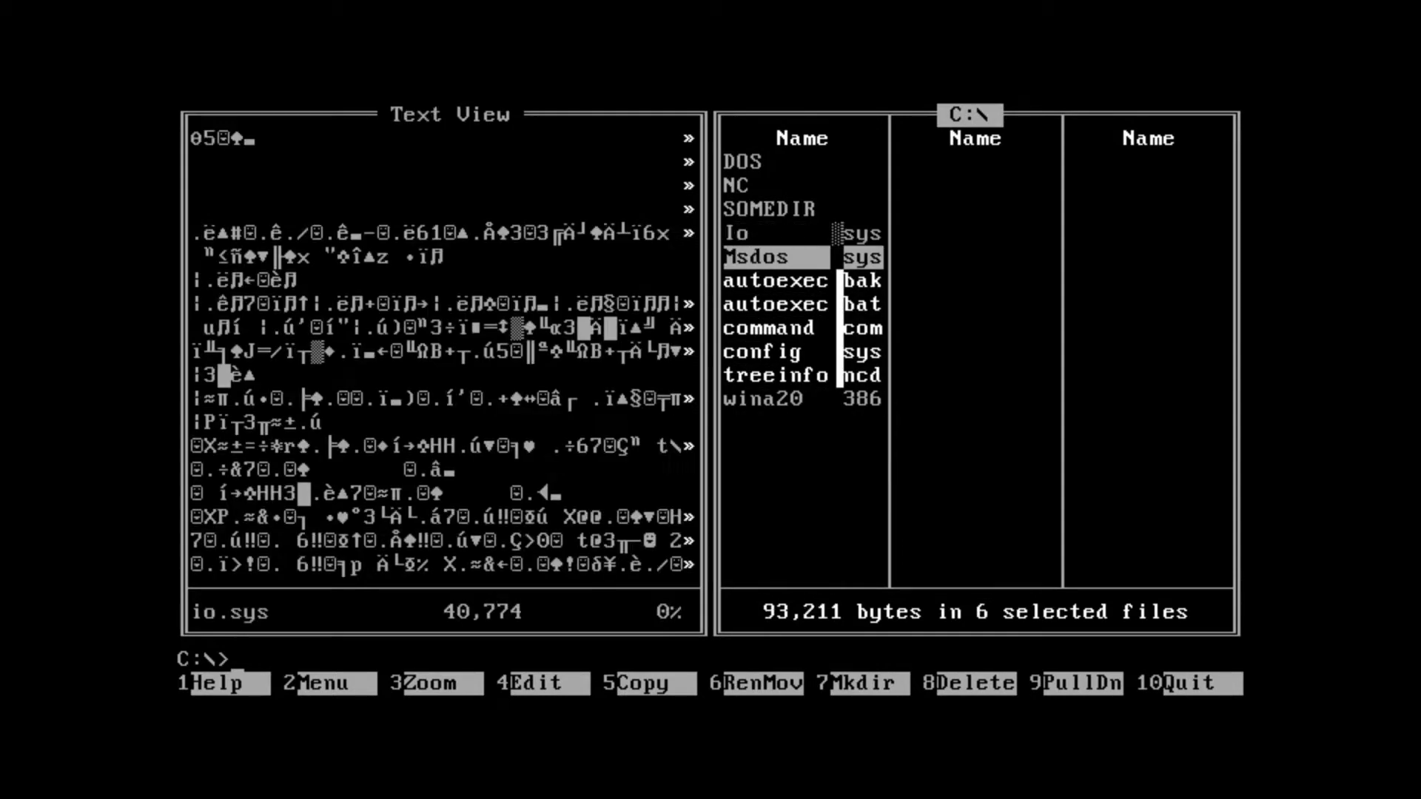
key(Insert)
key(Down)
key(Down)
key(Down)
key(Down)
key(Down)
key(Insert)
key(Up)
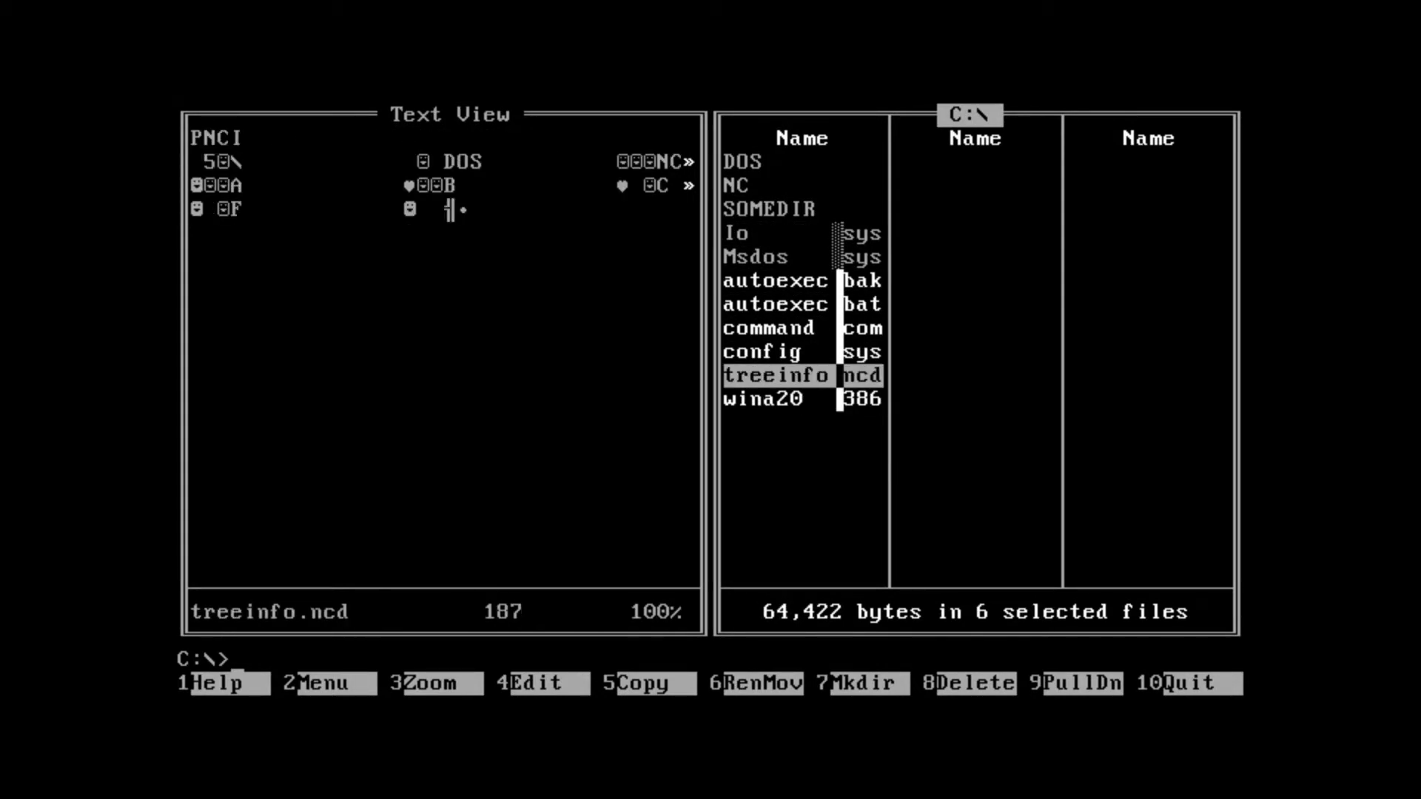
key(Up)
key(Up)
key(Up)
key(Up)
key(Up)
key(Down)
key(Down)
key(Up)
key(Insert)
key(Insert)
key(Insert)
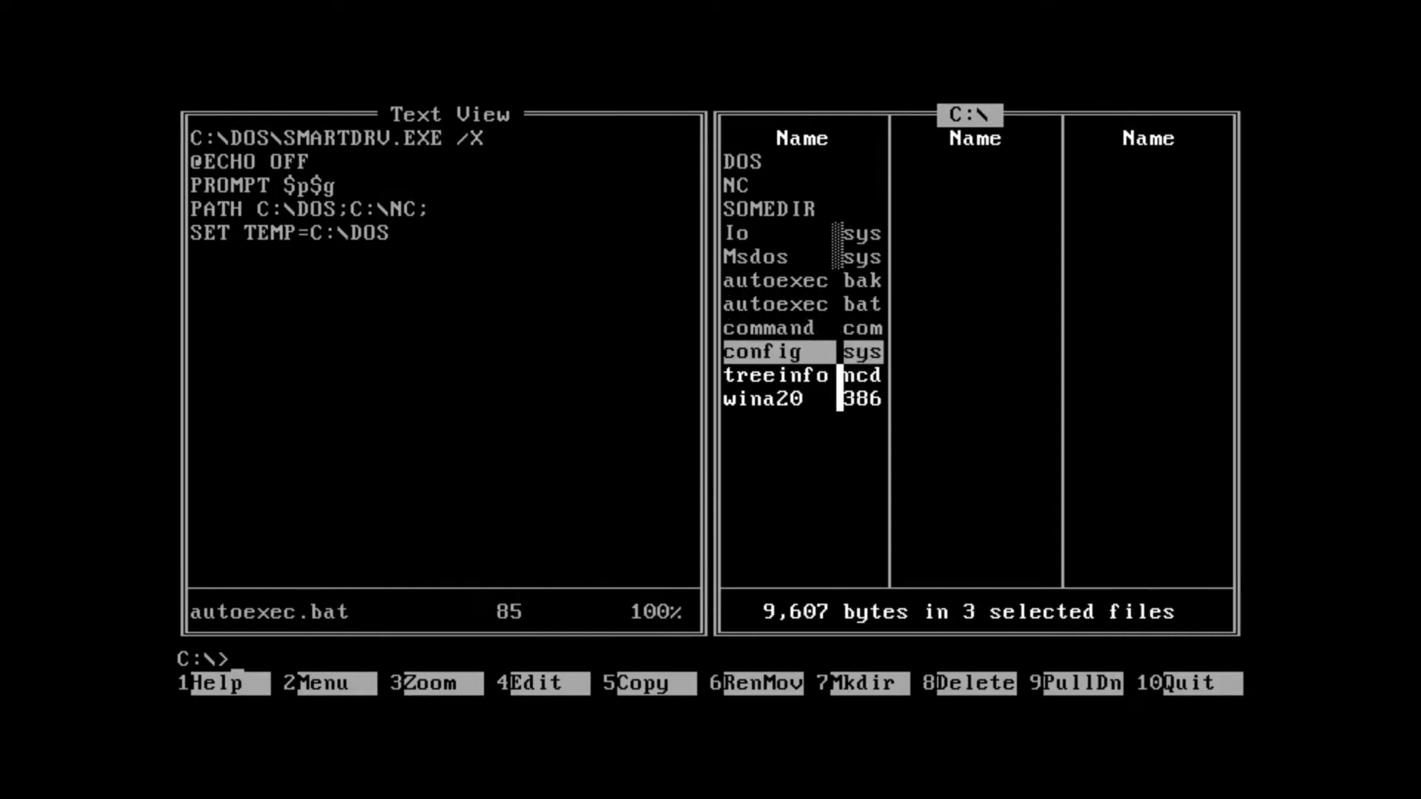
- Close the quick view panel so the right panel lists C:\NC
key(Insert)
key(Insert)
key(Insert)
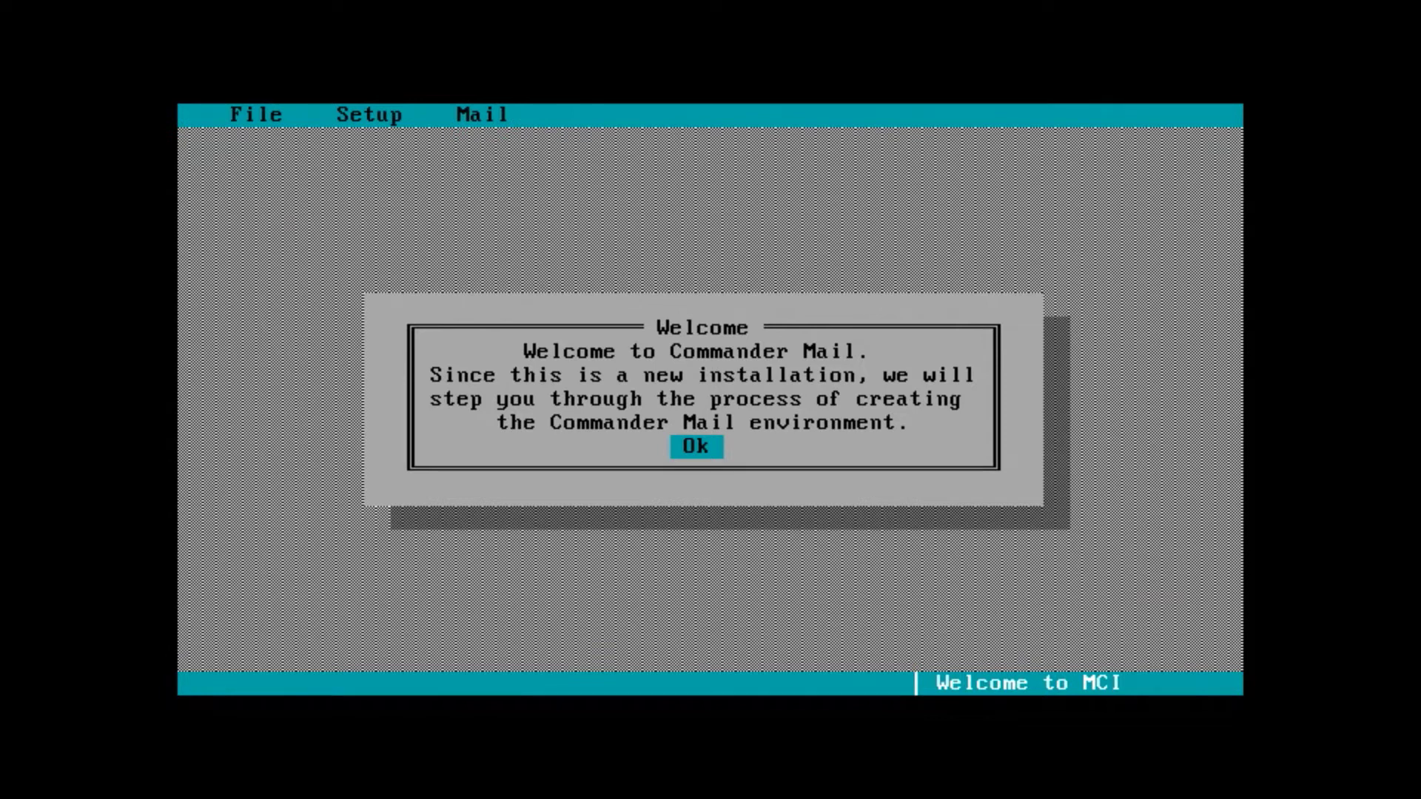
key(Return)
- Launch Commander Mail from mci.exe and get past the Welcome message to account setup
key(Tab)
key(Tab)
key(shift+Tab)
key(shift+Tab)
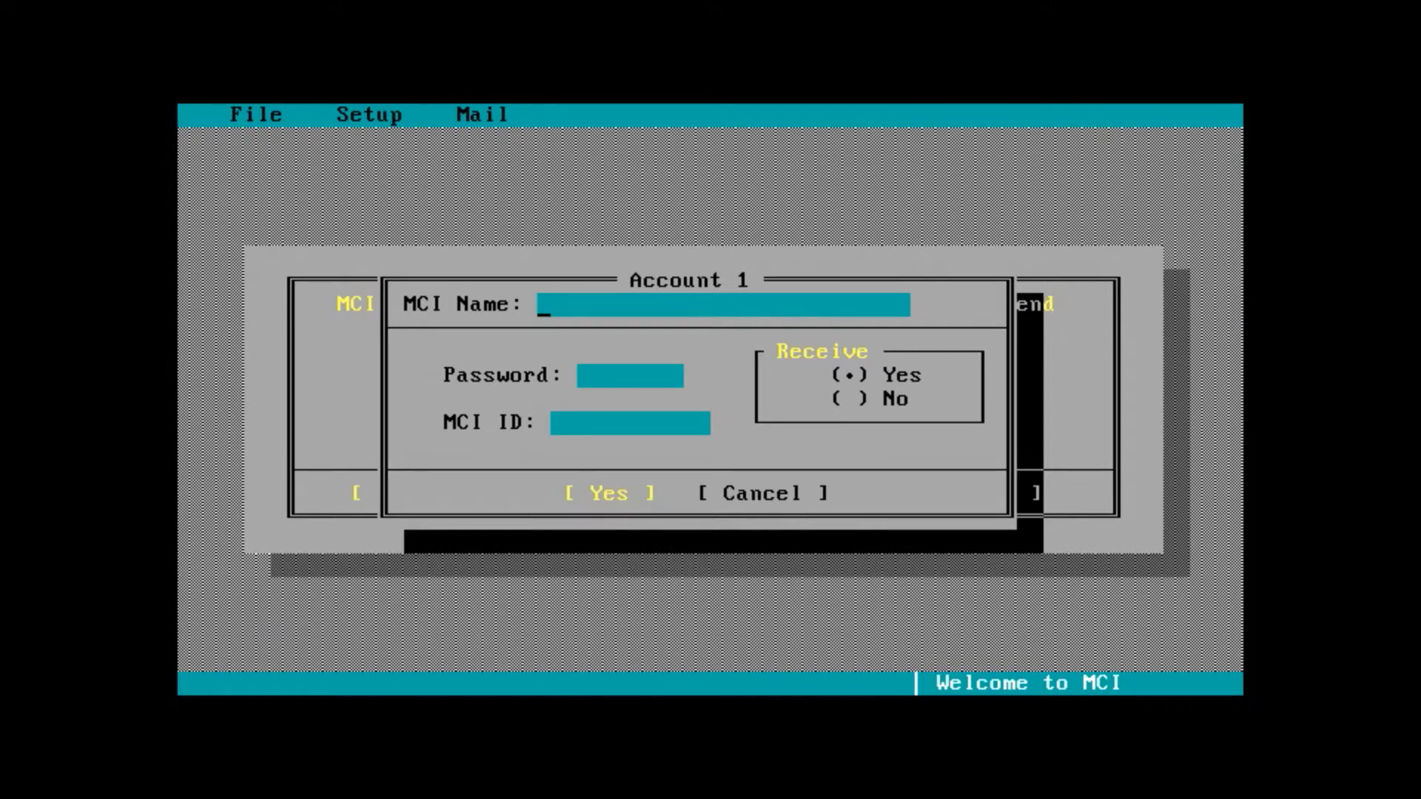
- Enter the account's MCI name, password and MCI ID, set Receive to No, and save it
key(Tab)
key(BackSpace)
key(BackSpace)
key(BackSpace)
key(BackSpace)
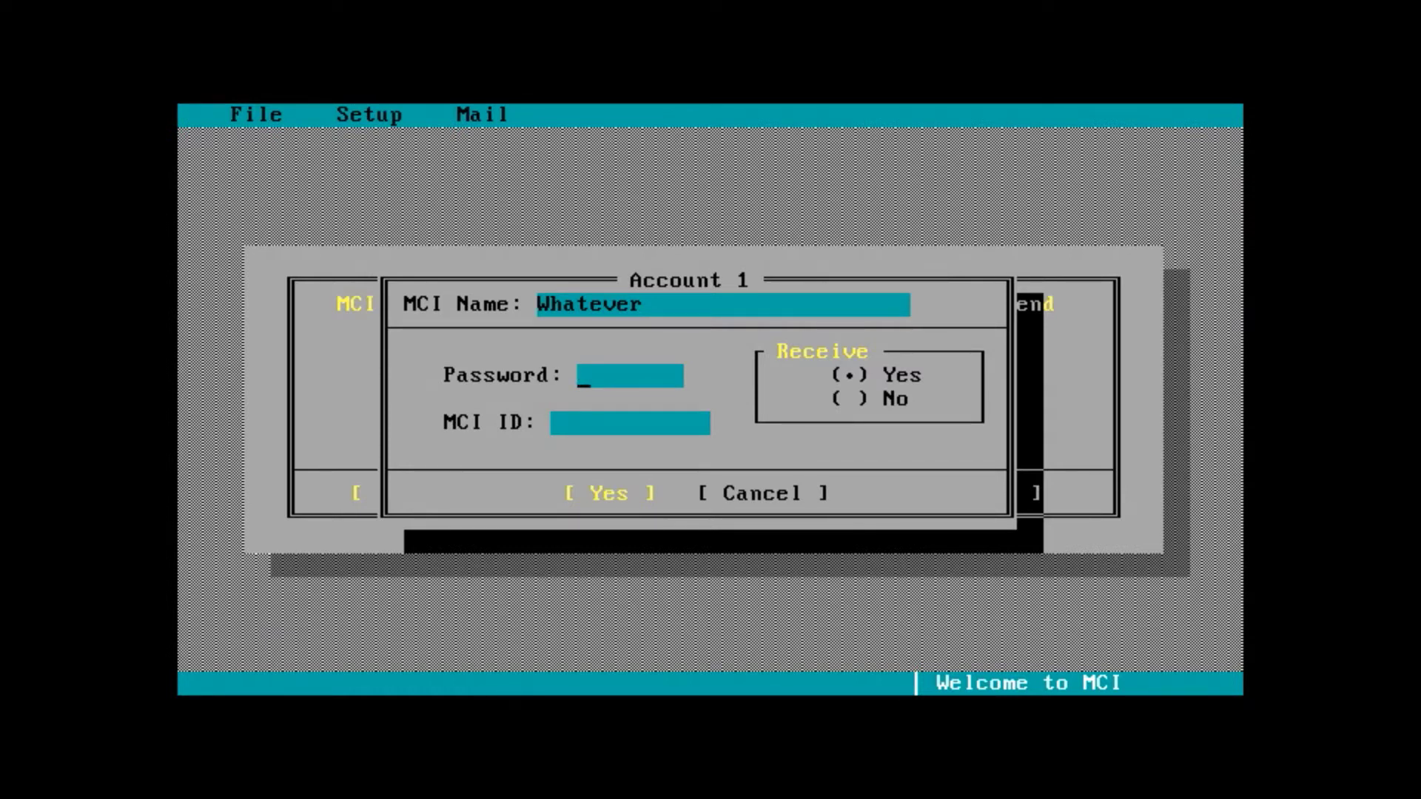
key(Tab)
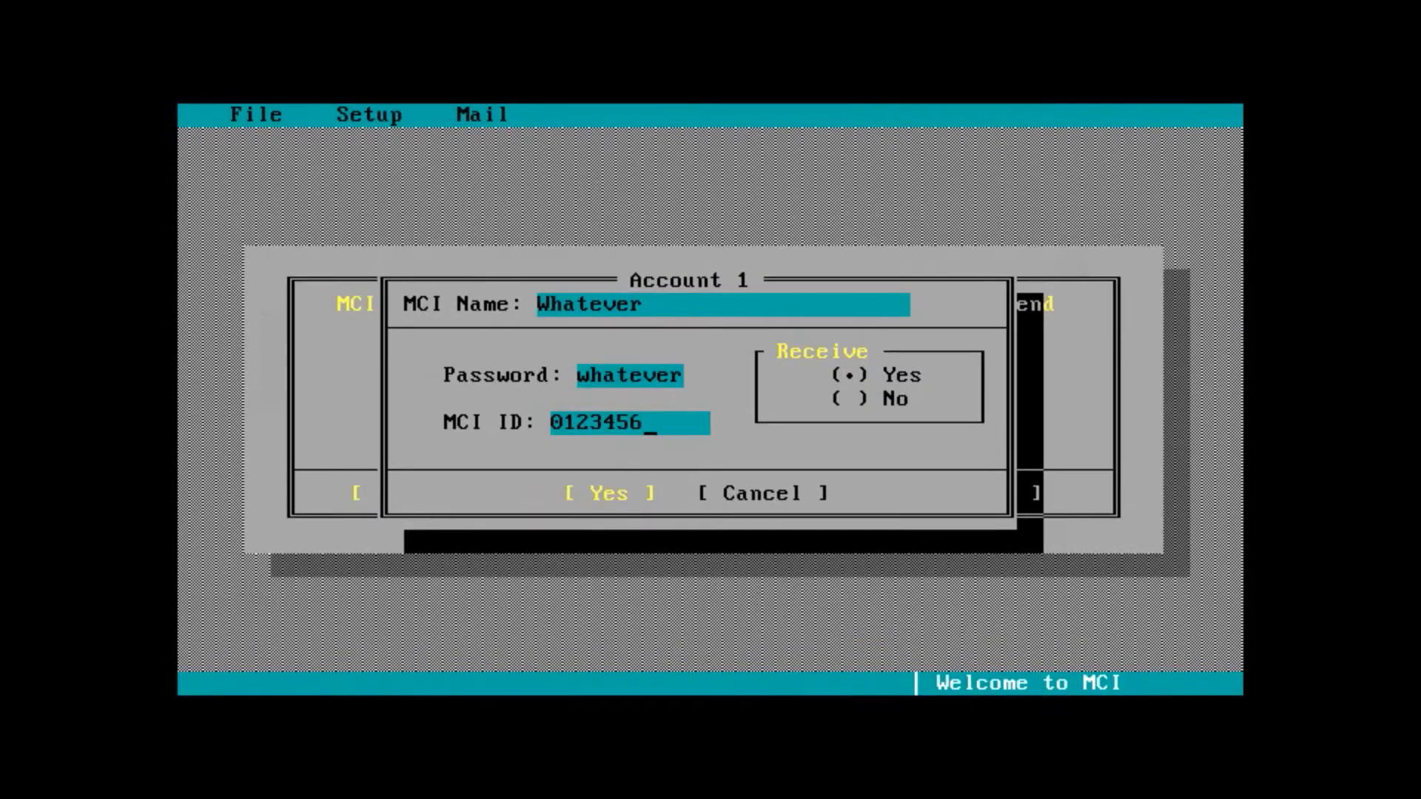
key(Tab)
key(Down)
key(Tab)
key(Return)
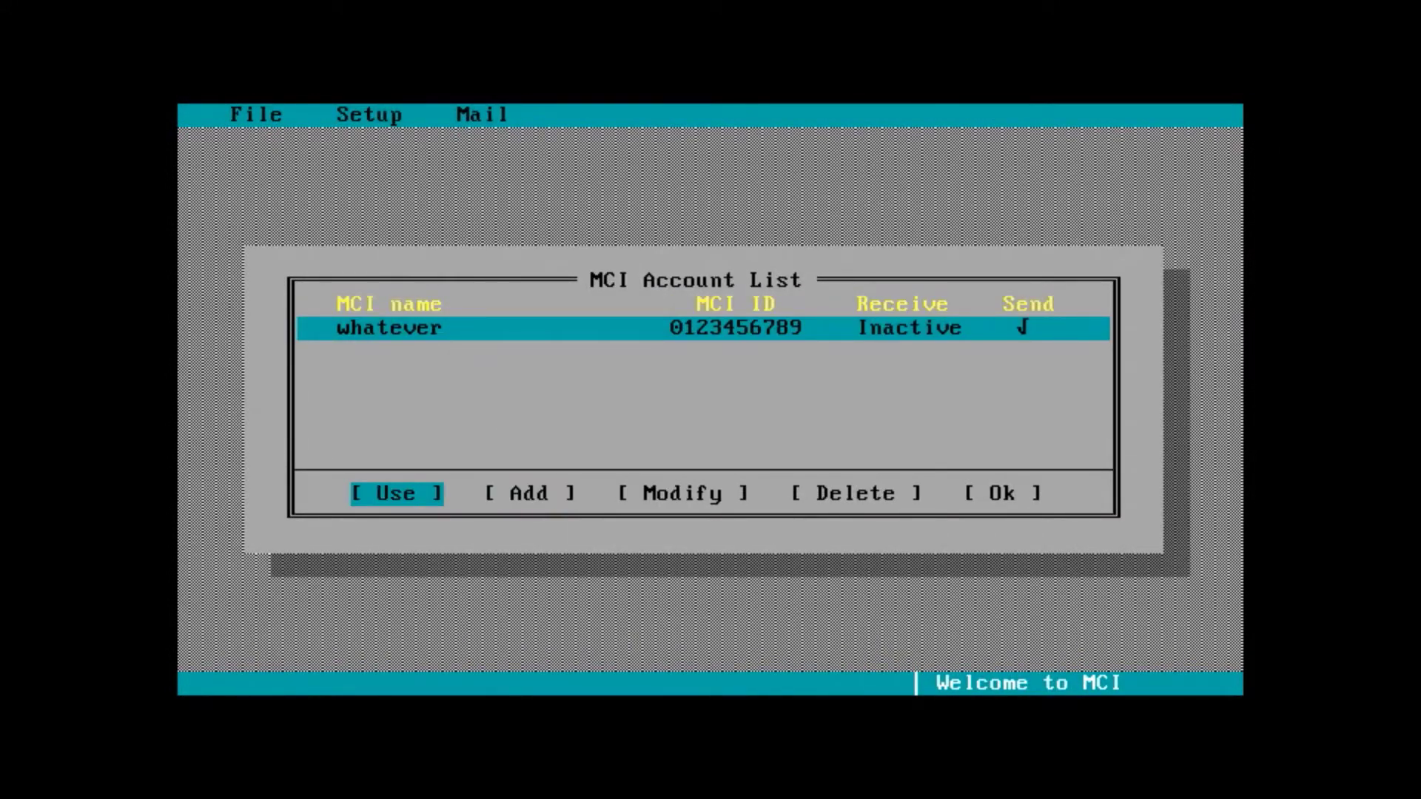
- Accept the account list, default directories, modem and access number, then create the IN, OUT and SENT folders
key(Tab)
key(Tab)
key(Tab)
key(Tab)
key(Tab)
key(shift+Tab)
key(Return)
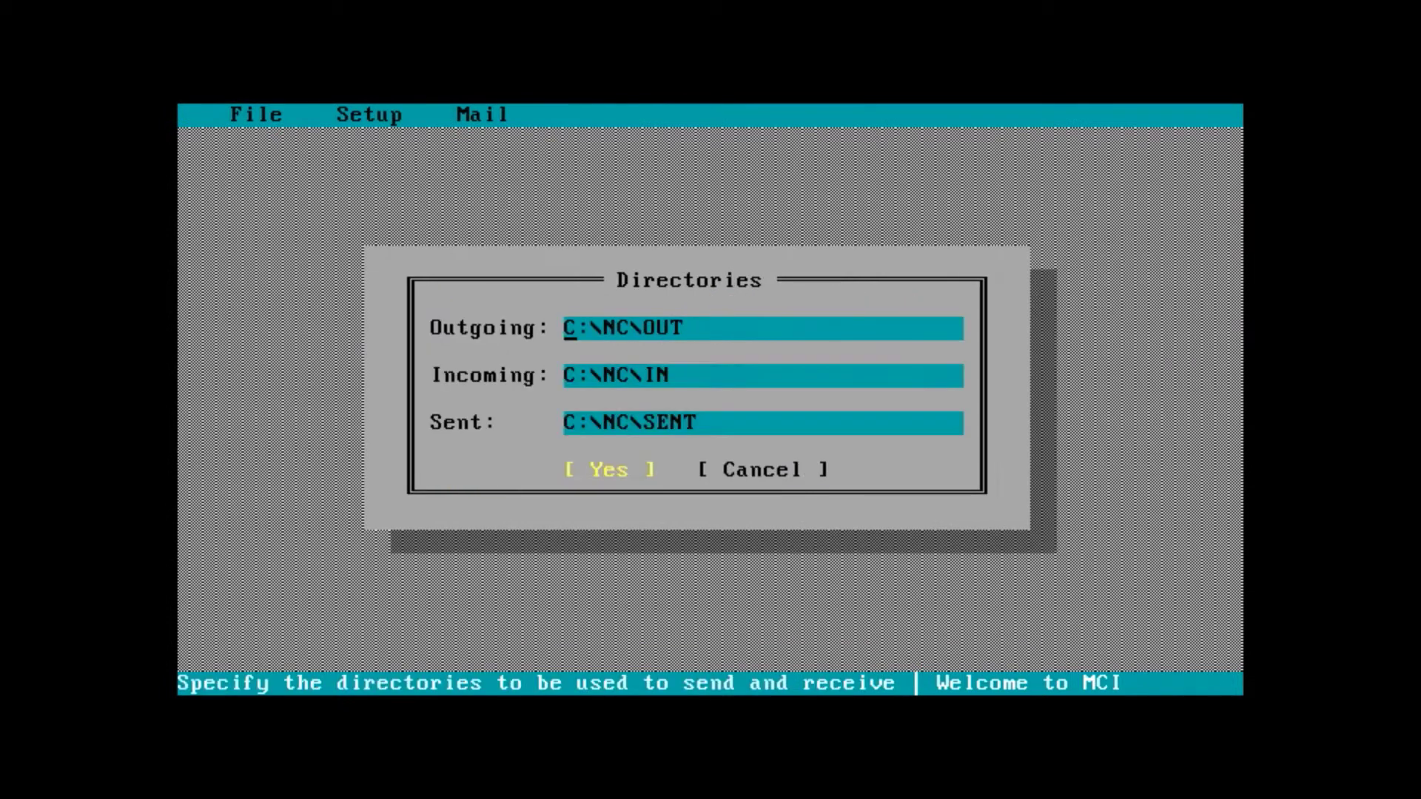
key(Tab)
key(Tab)
key(Tab)
key(Return)
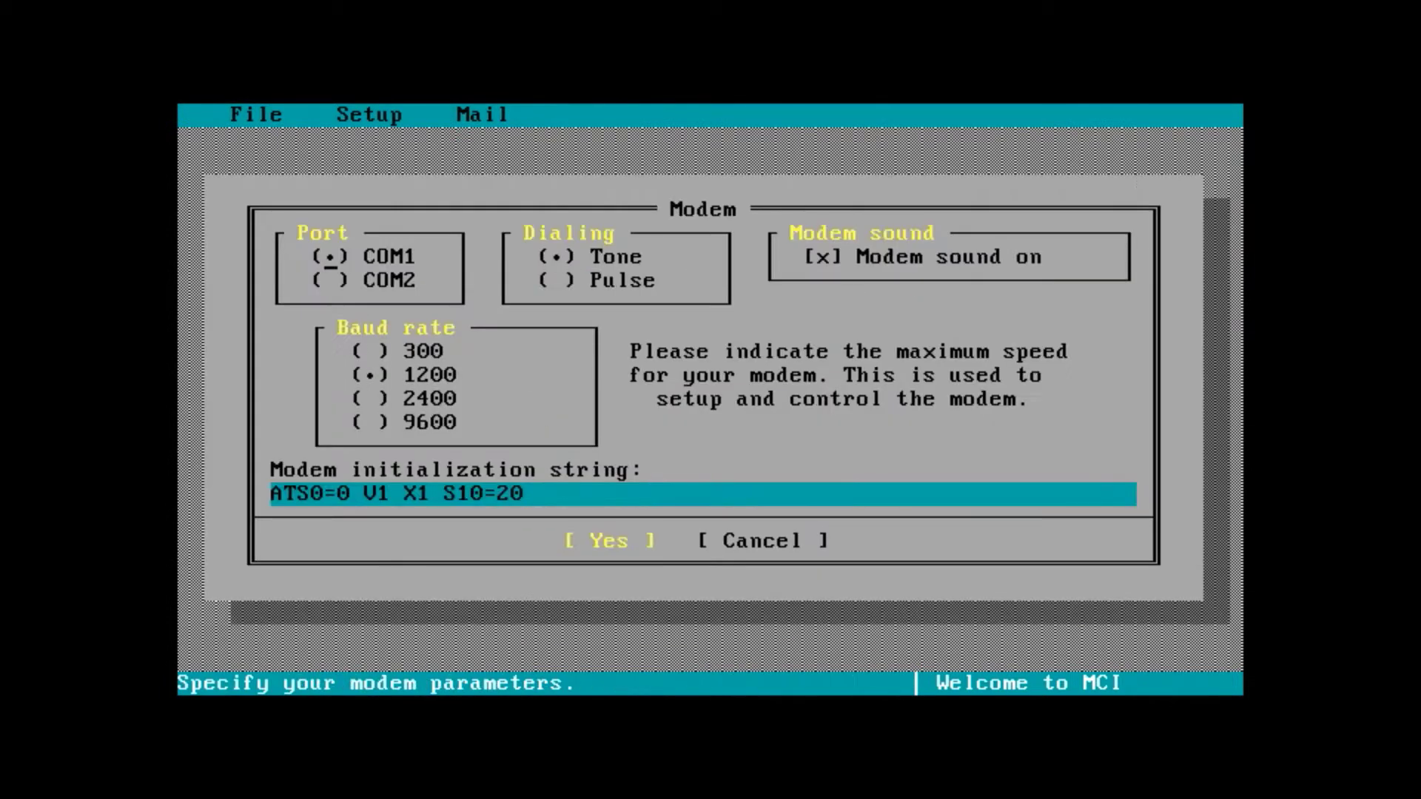
key(Tab)
key(Tab)
key(Tab)
key(Tab)
key(Tab)
key(Return)
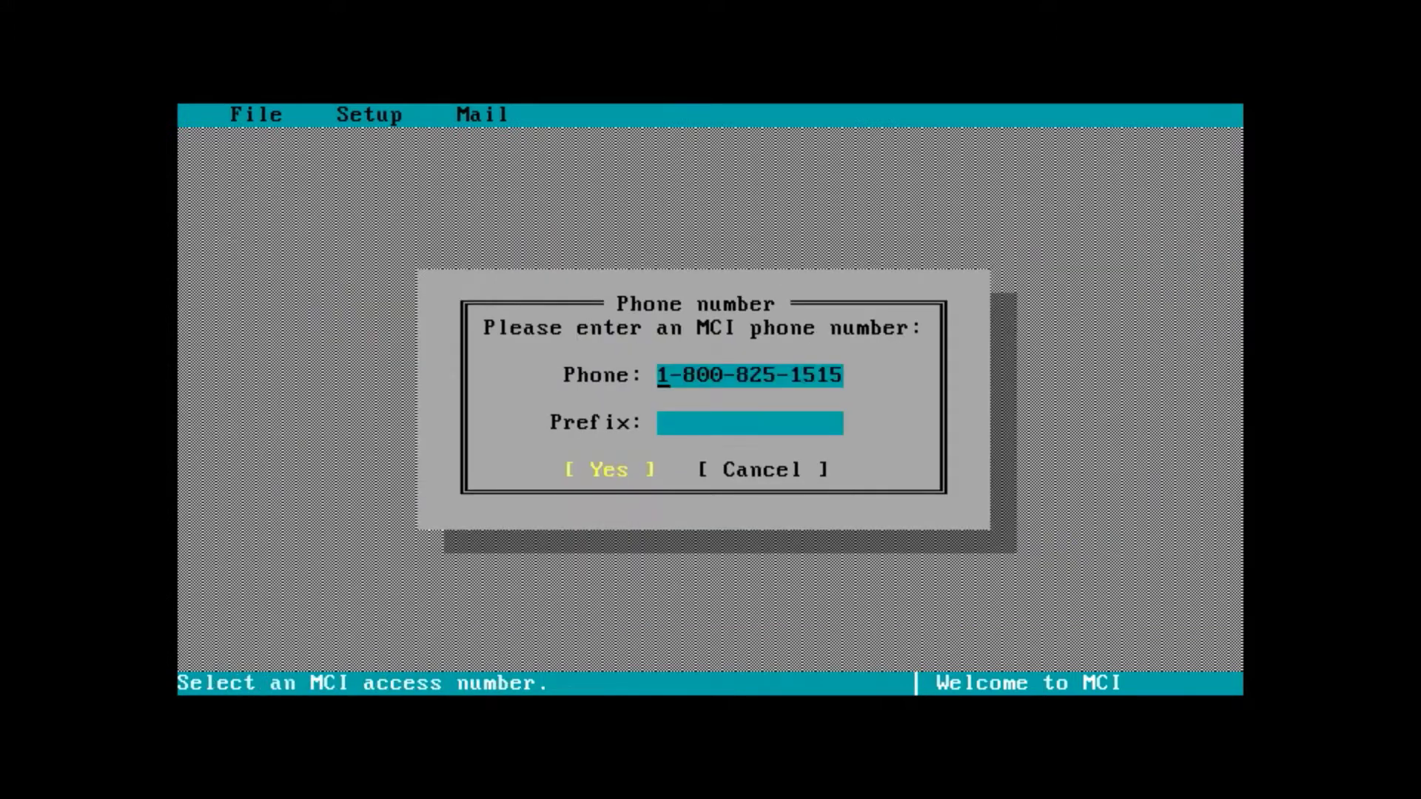
key(Tab)
key(Tab)
key(Return)
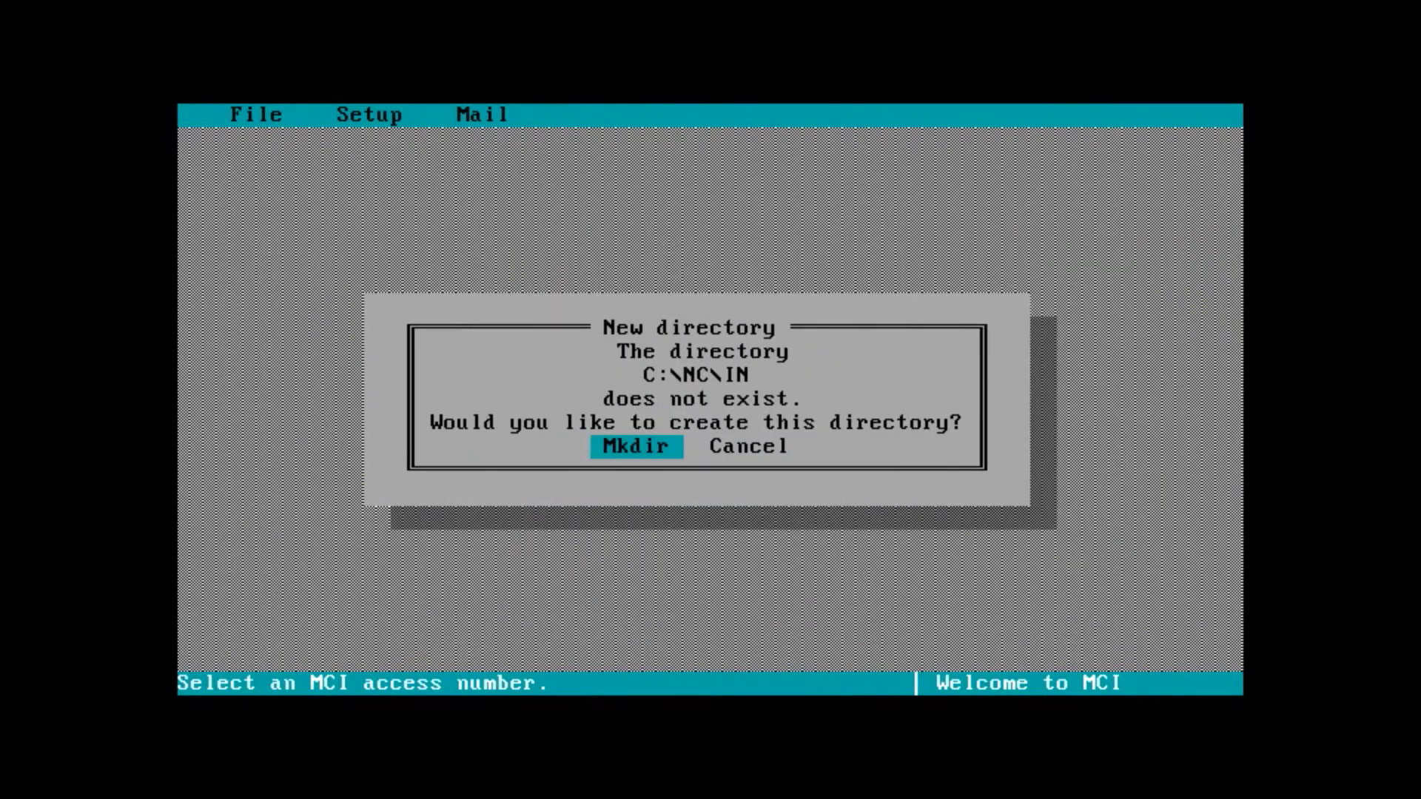
key(Return)
key(Return)
key(Return)
key(Return)
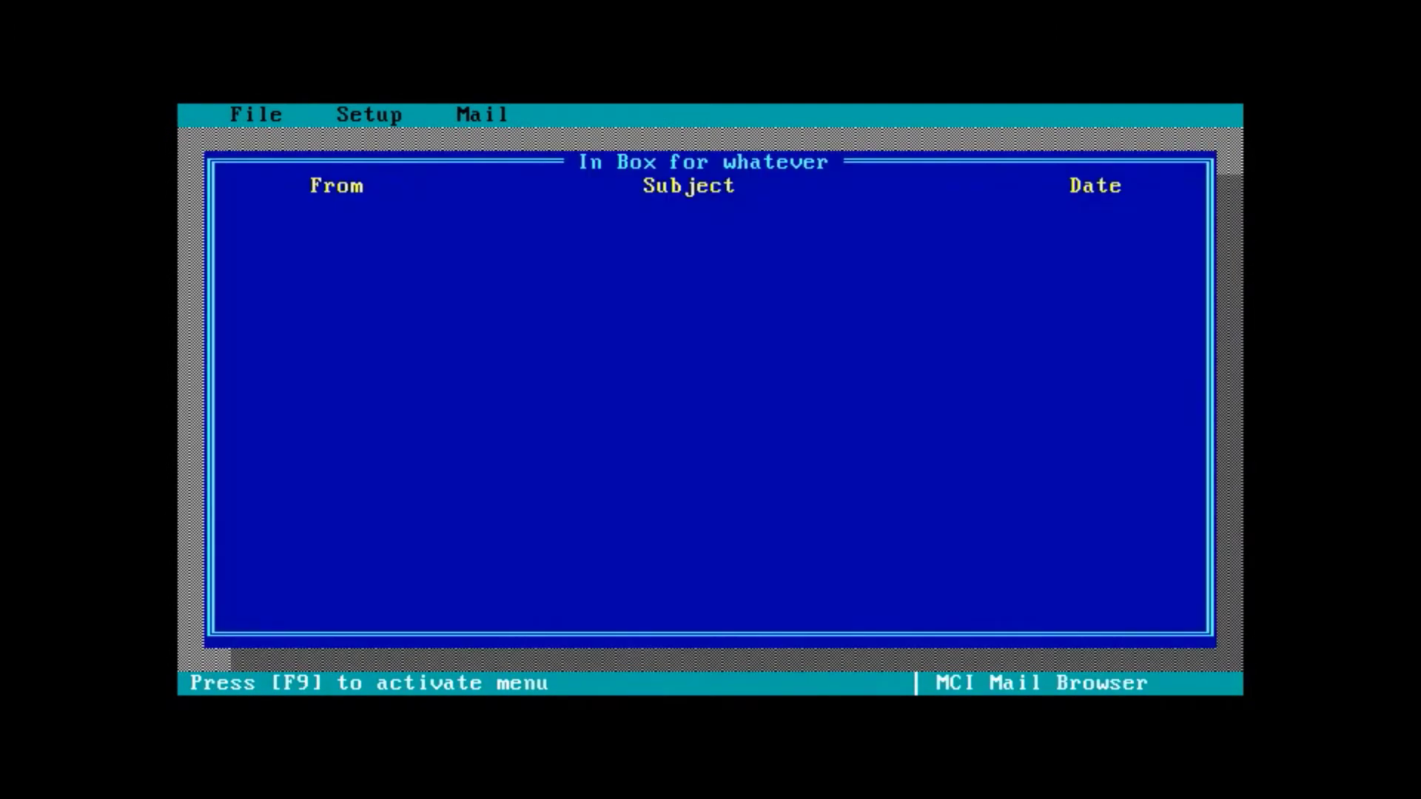
- View the MCI Mail customer support details under File > About MCI, then close them
key(F9)
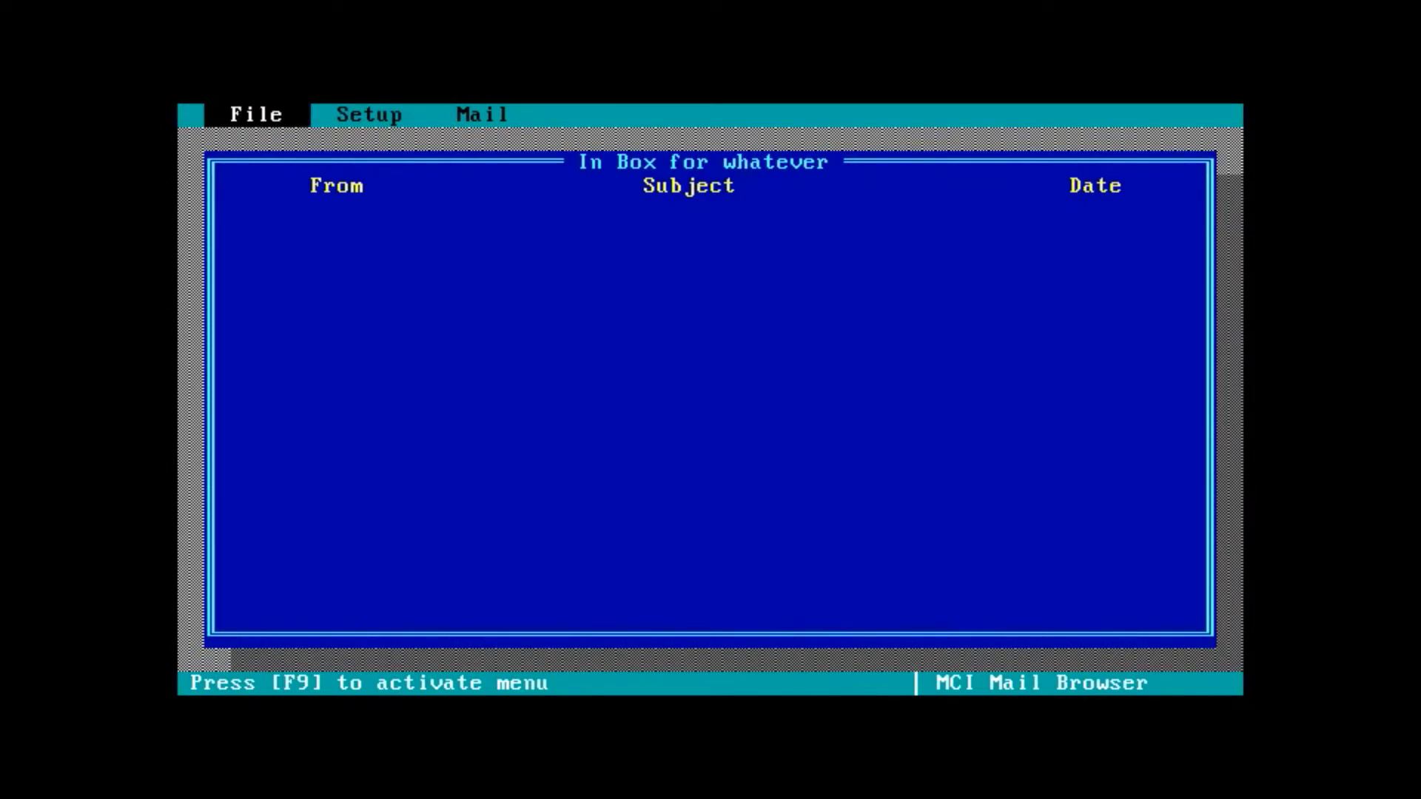
key(Down)
key(Down)
key(Down)
key(Up)
key(Return)
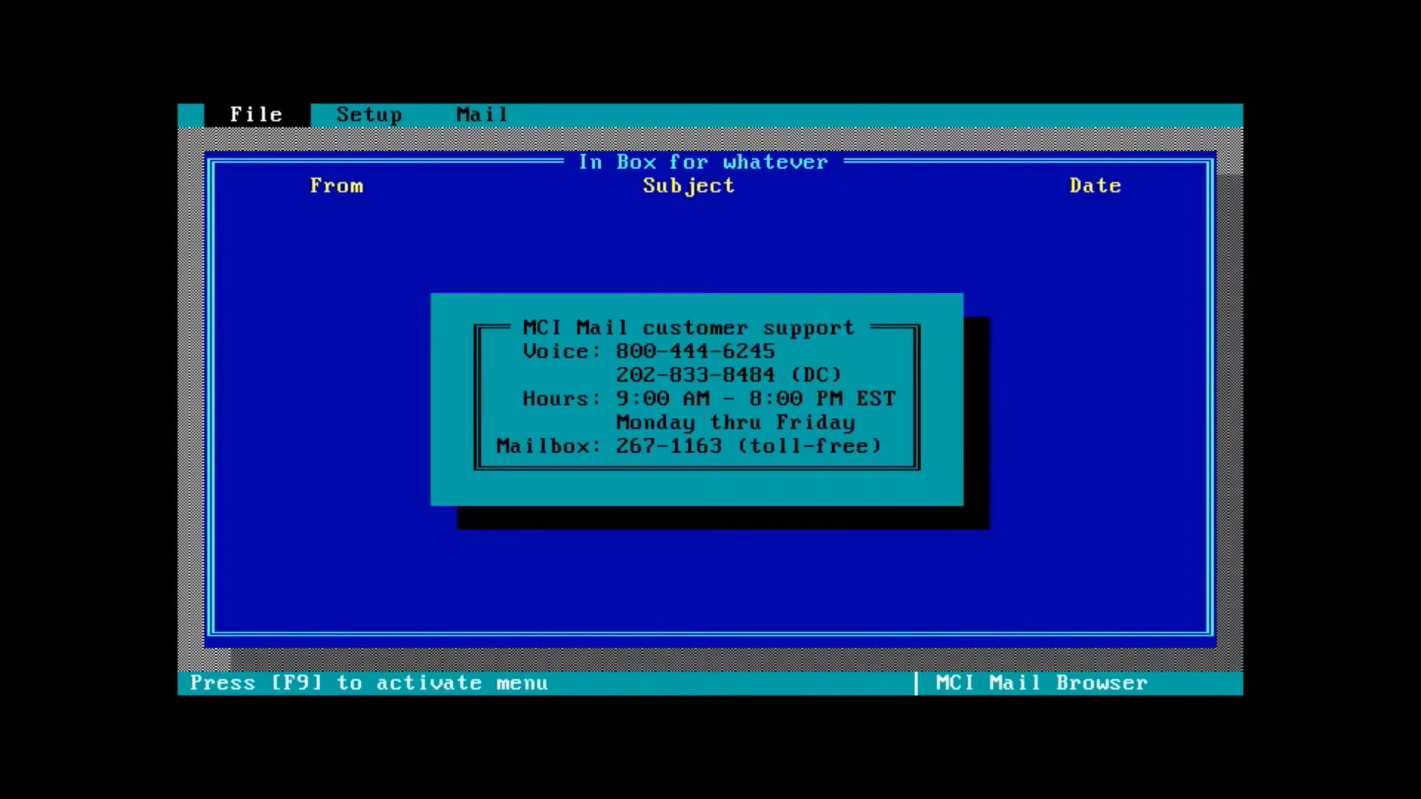
key(Escape)
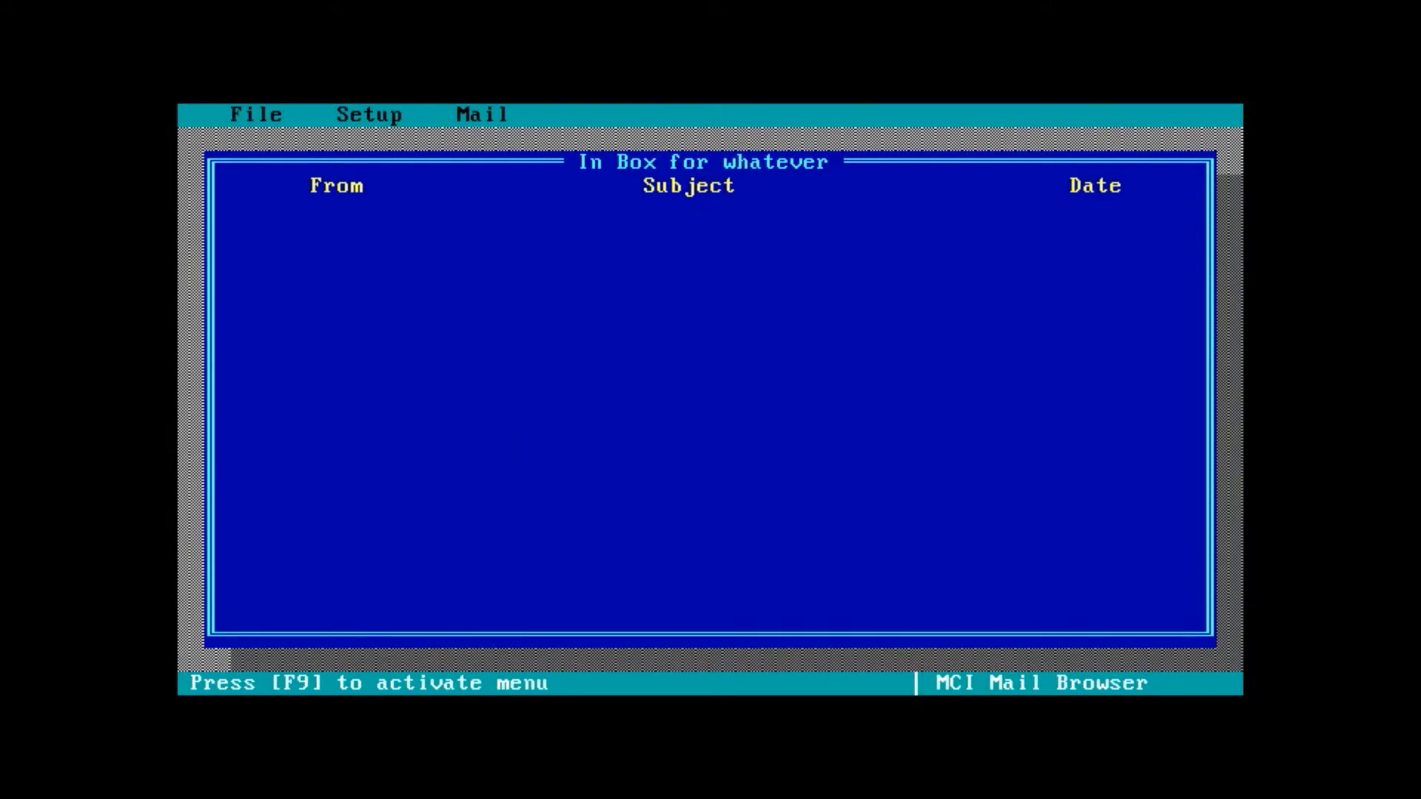
- Bring up the list of Setup menu options
key(F9)
key(Right)
key(Down)
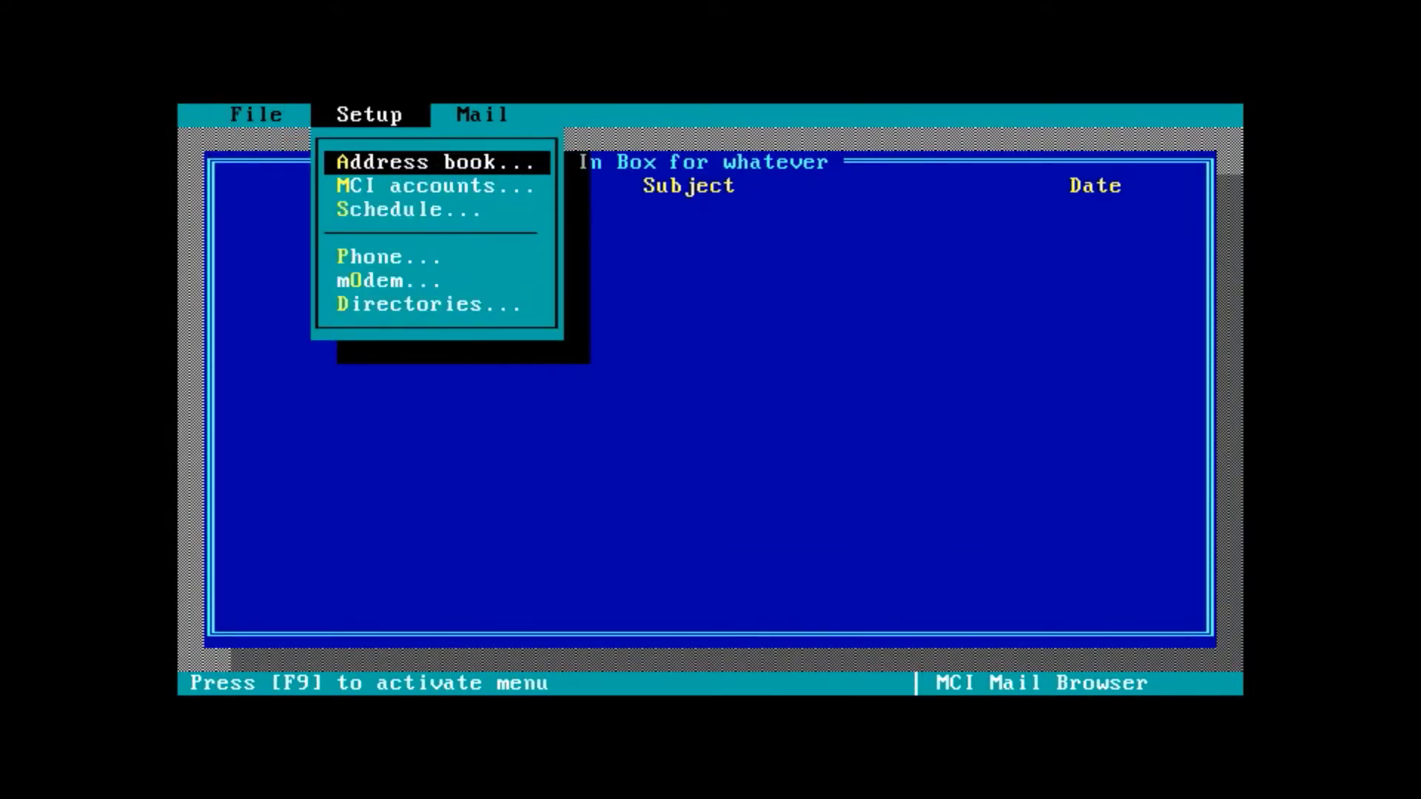
- Open the MCI address book and start adding a new FAX-type address
key(Return)
key(Return)
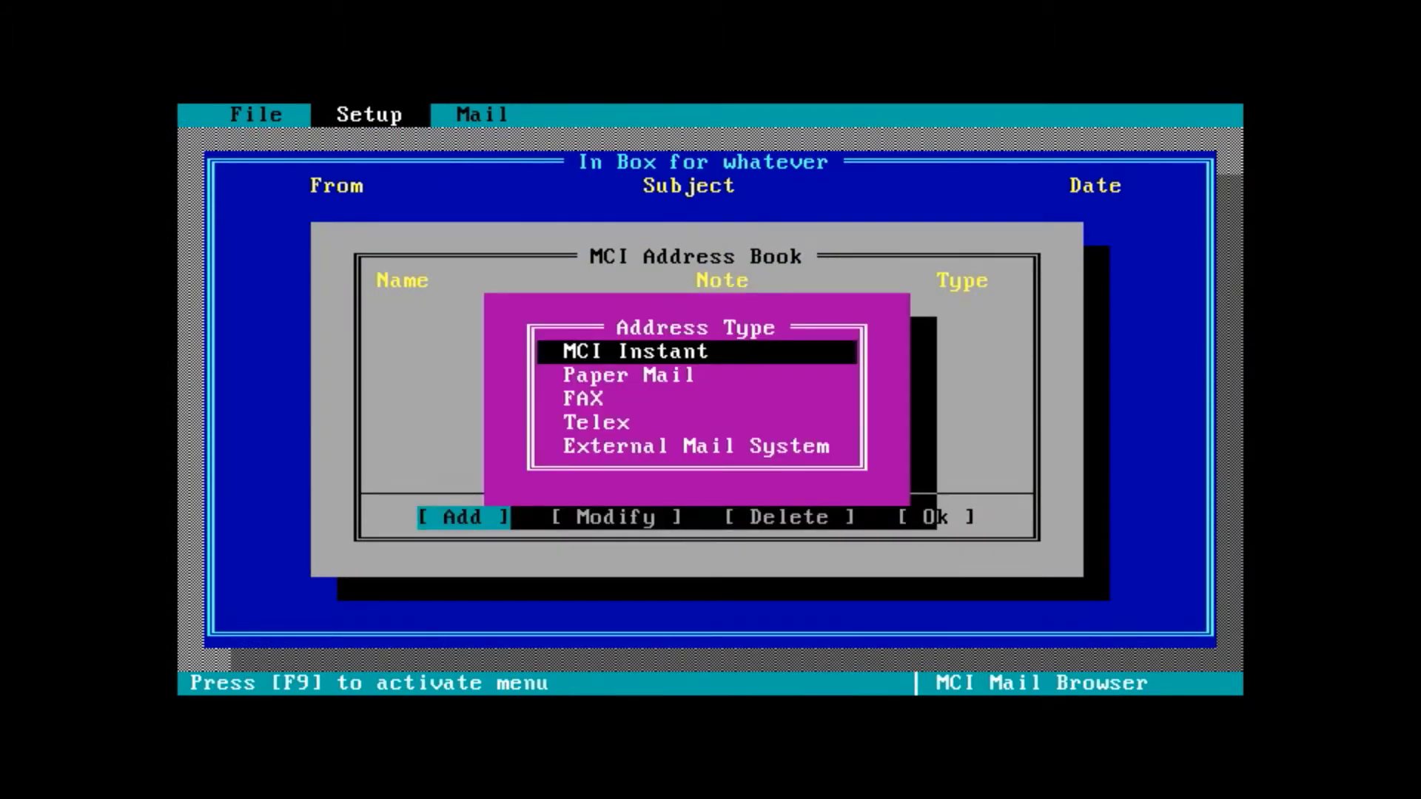
key(Down)
key(Down)
key(Down)
key(Up)
key(Return)
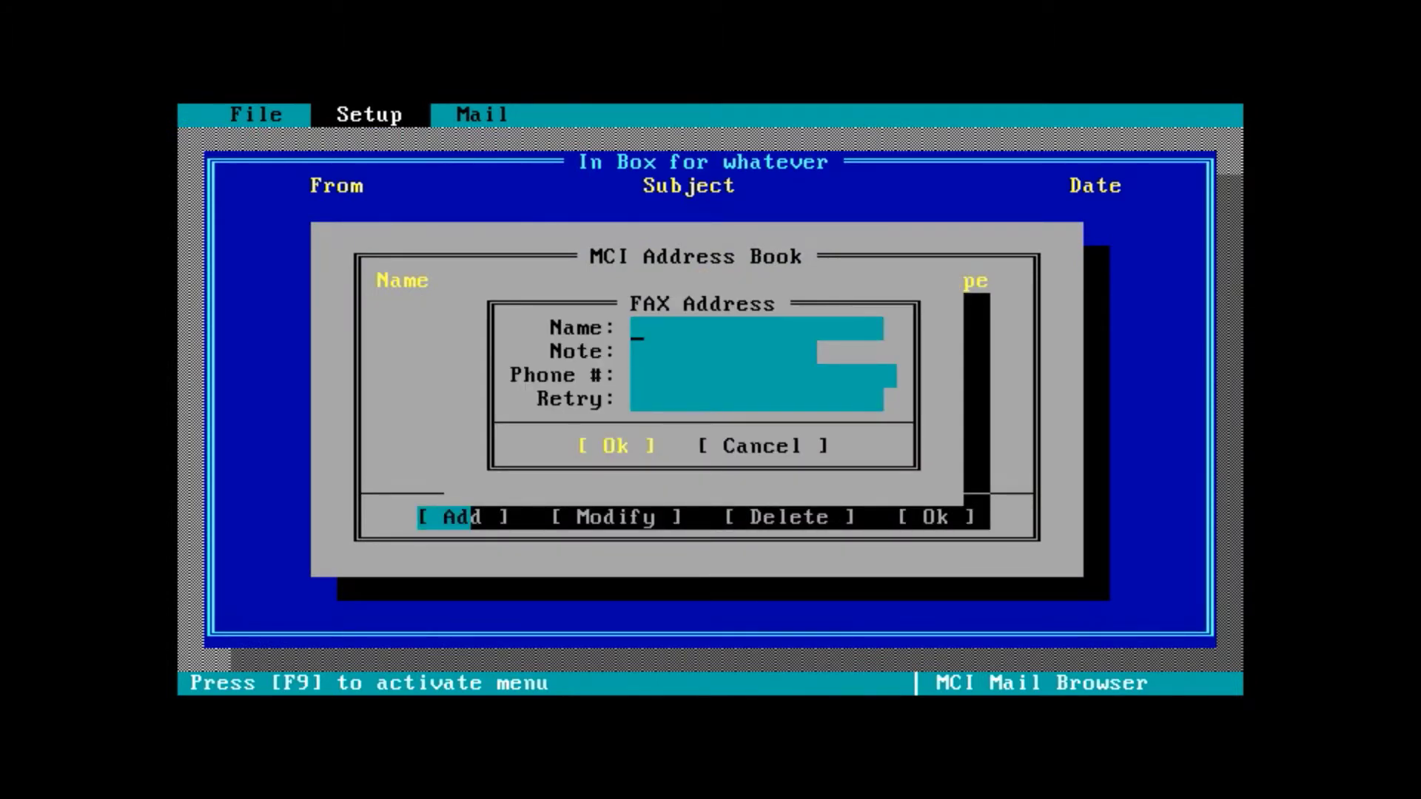
- Save contact 'Fax Thingy' with note 'No Notes, sorr', a fax number and retry count 5
text(Fax Thingy)
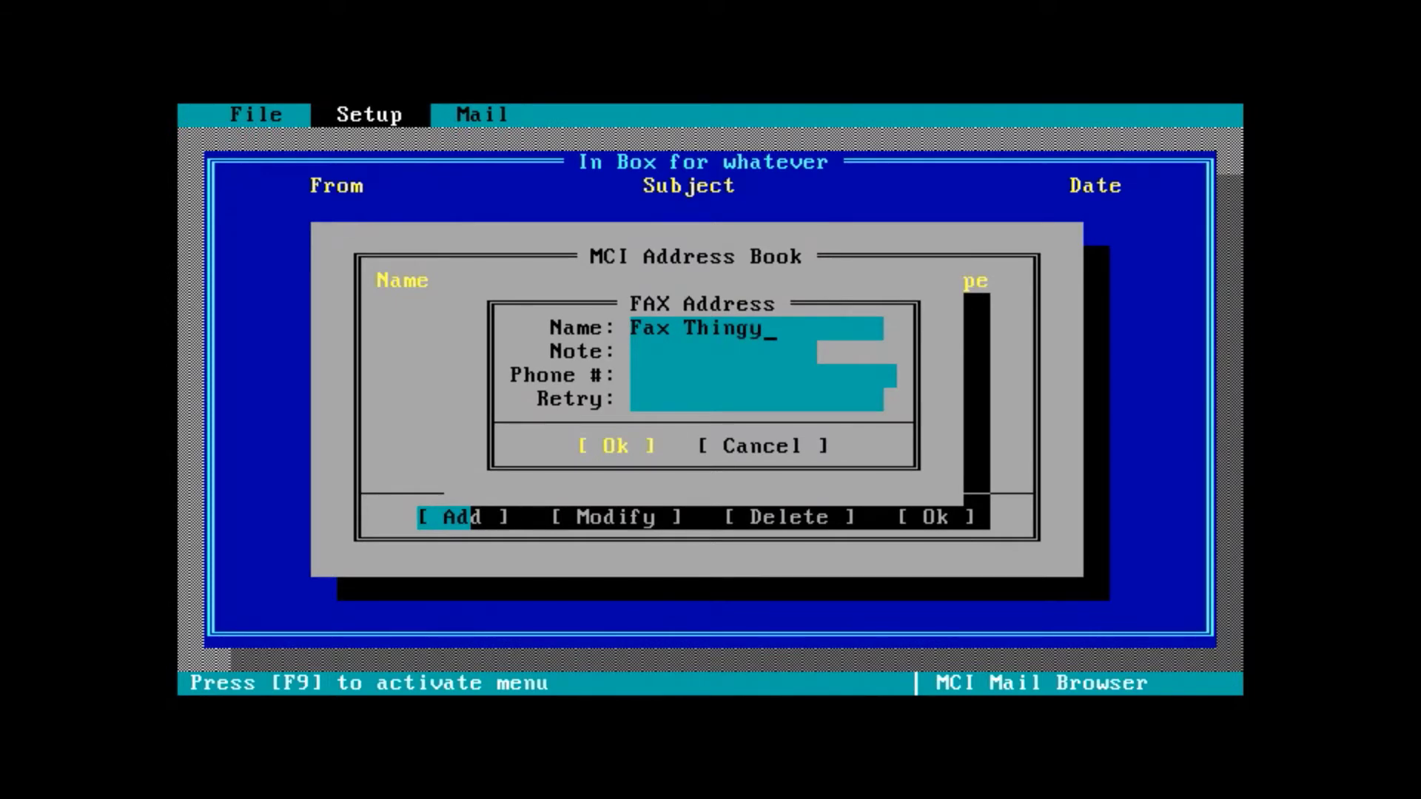
key(Tab)
text(No Notes, s)
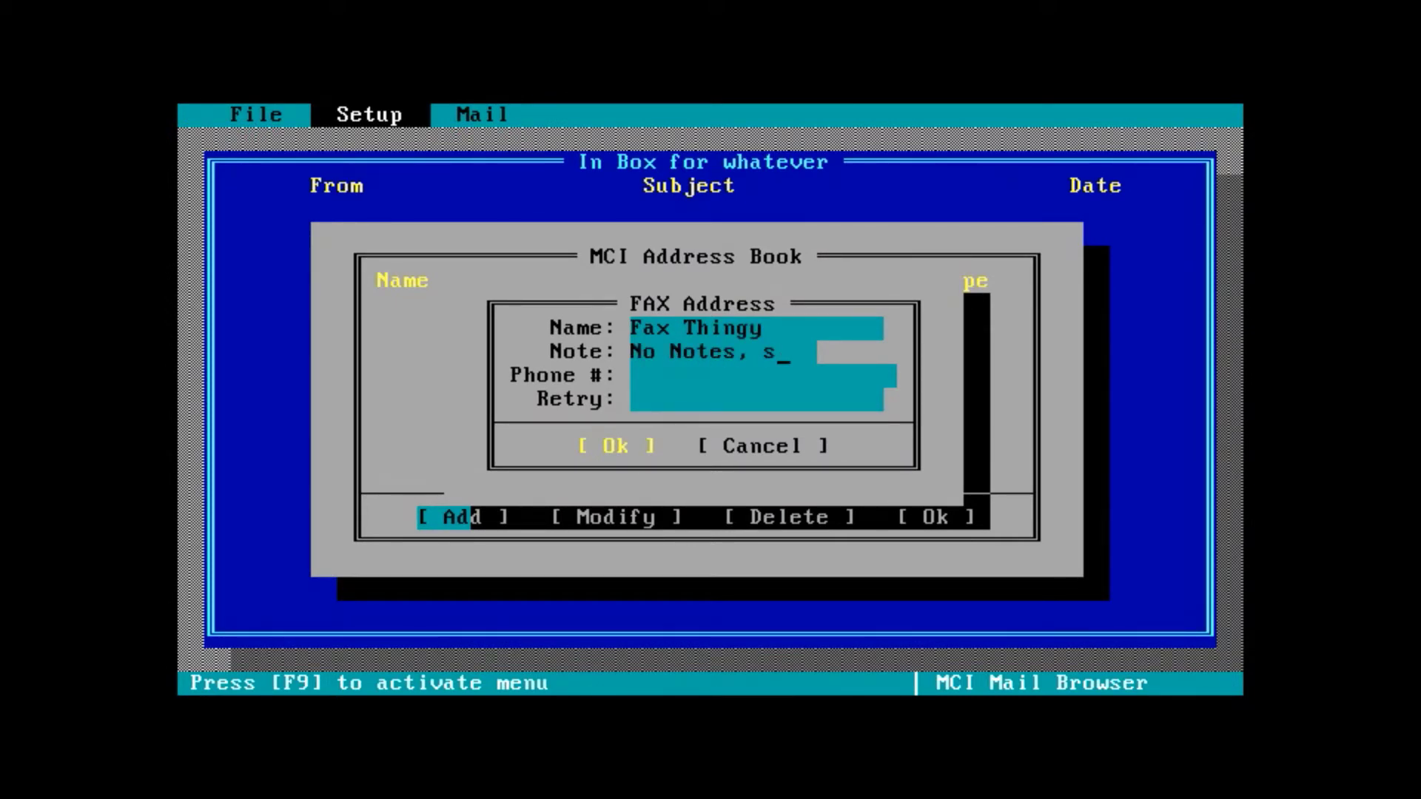
text(orr)
key(Tab)
text(20555)
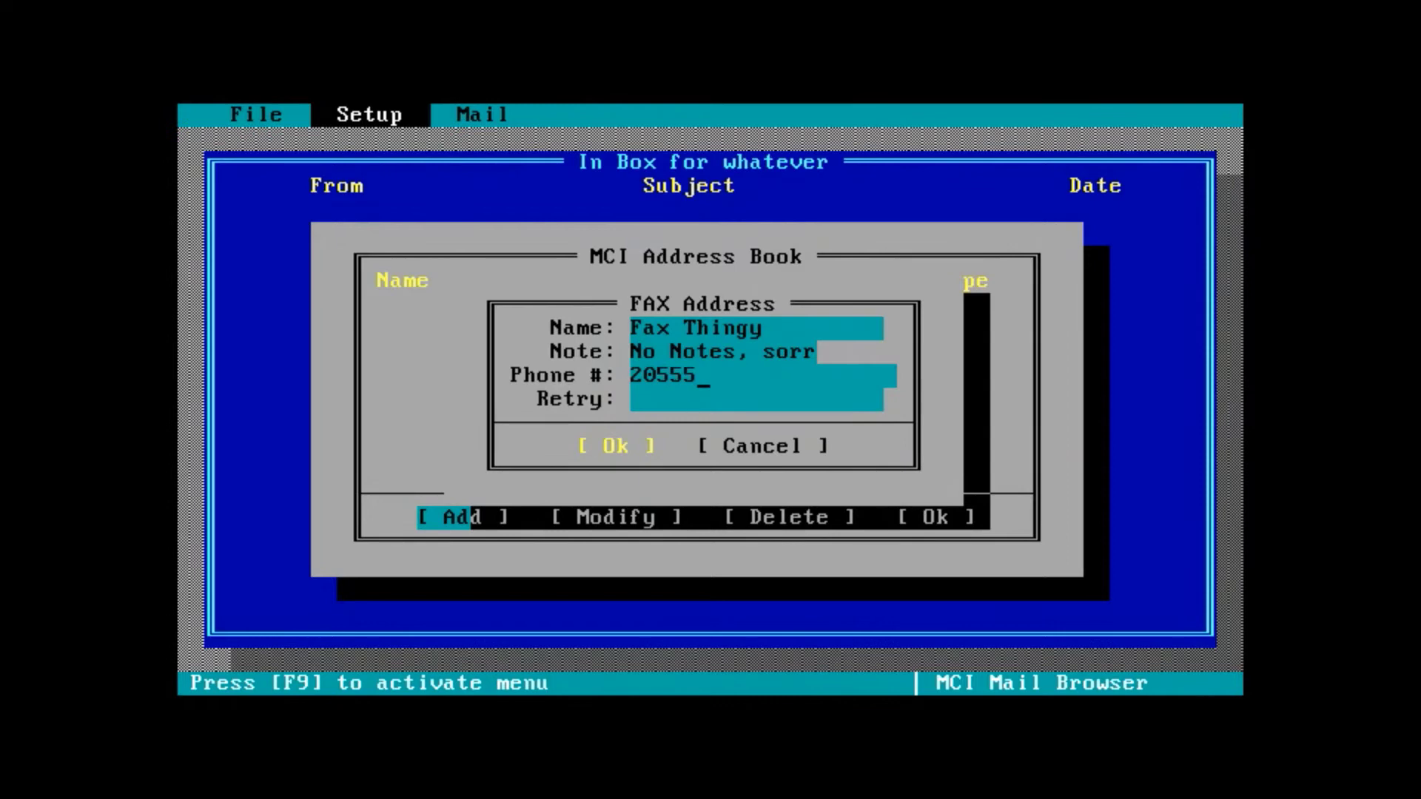
text(555555)
key(Tab)
text(5)
key(Tab)
key(Return)
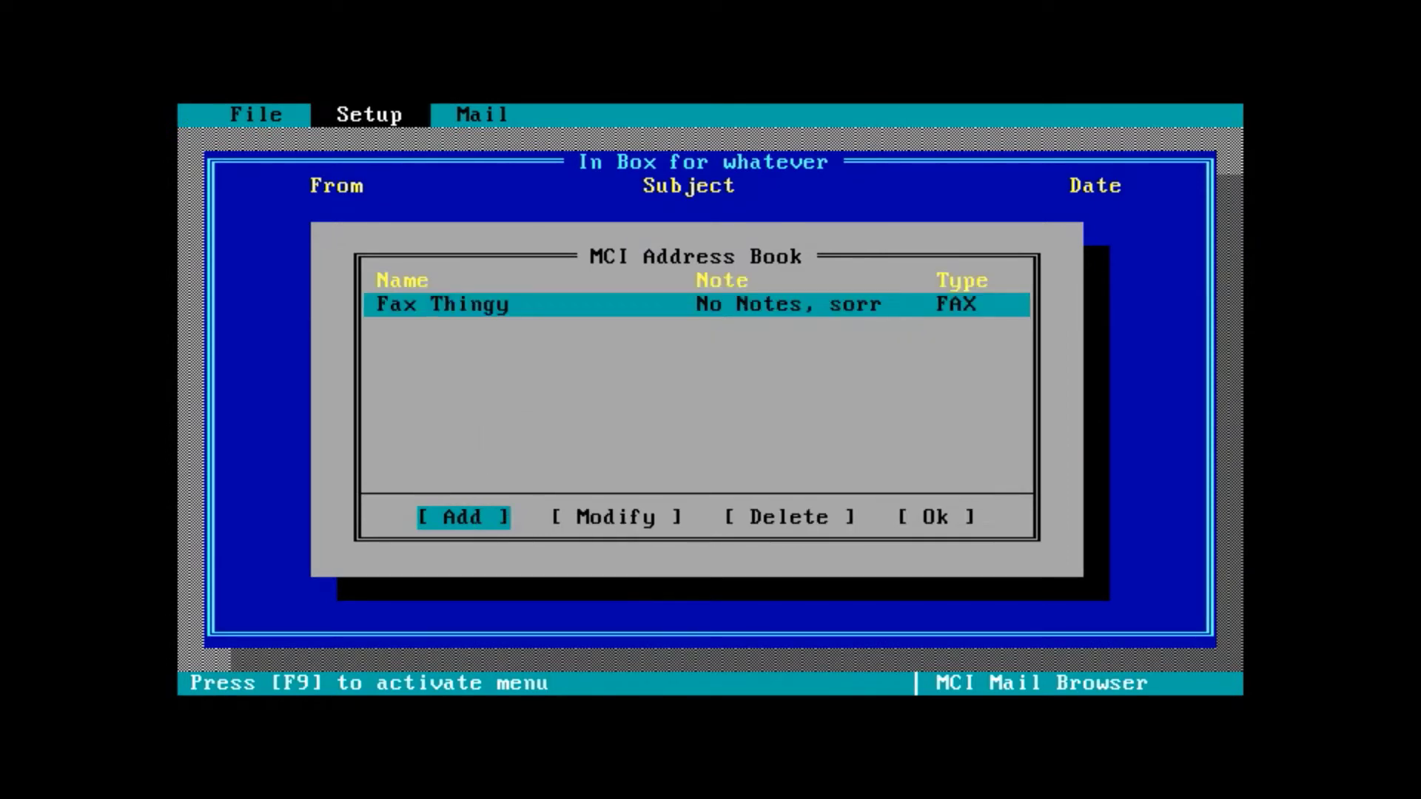
- Close the address book and start composing a new mail message
key(Tab)
key(Tab)
key(Tab)
key(Return)
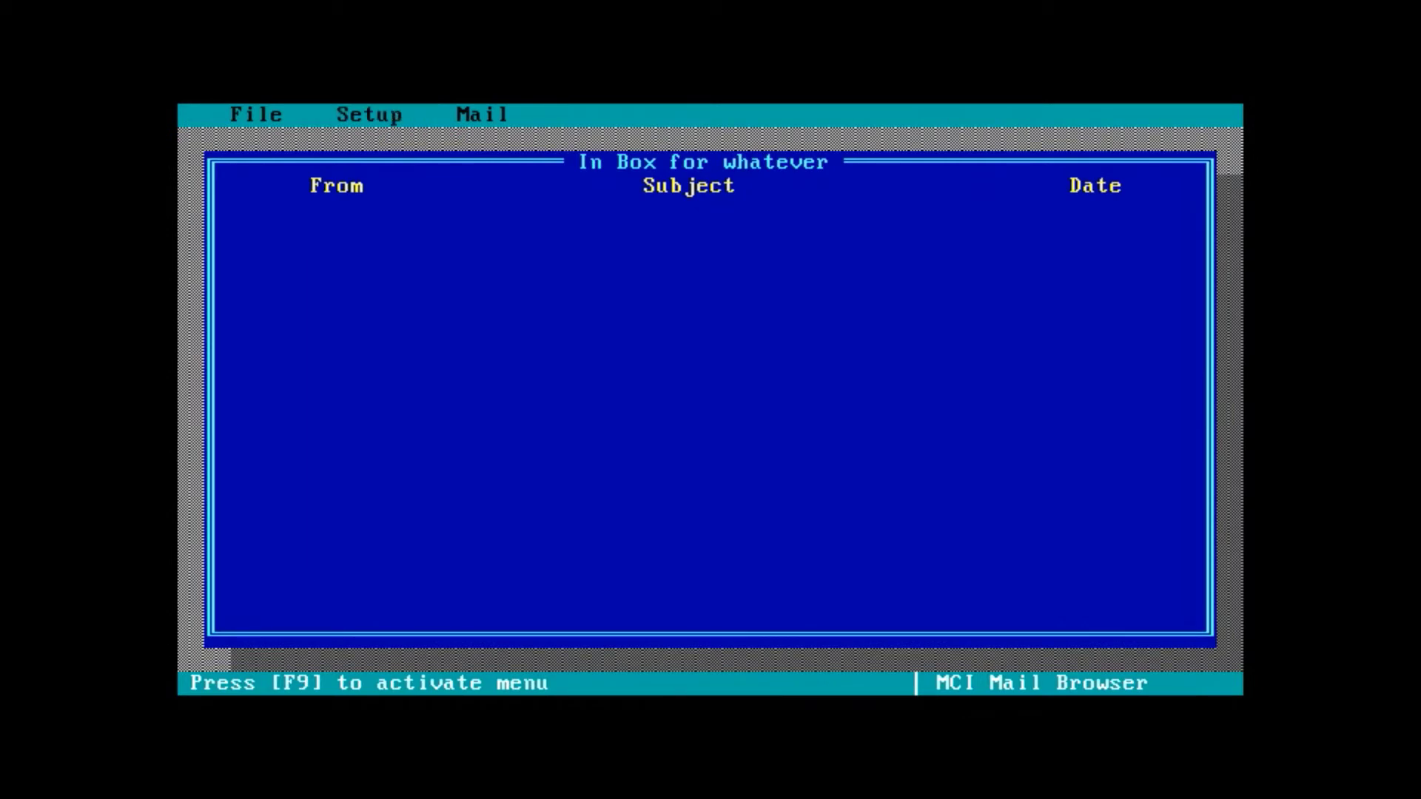
key(F9)
key(m)
key(Down)
key(Return)
- Pick Fax Thingy from the address book as the message recipient
key(Return)
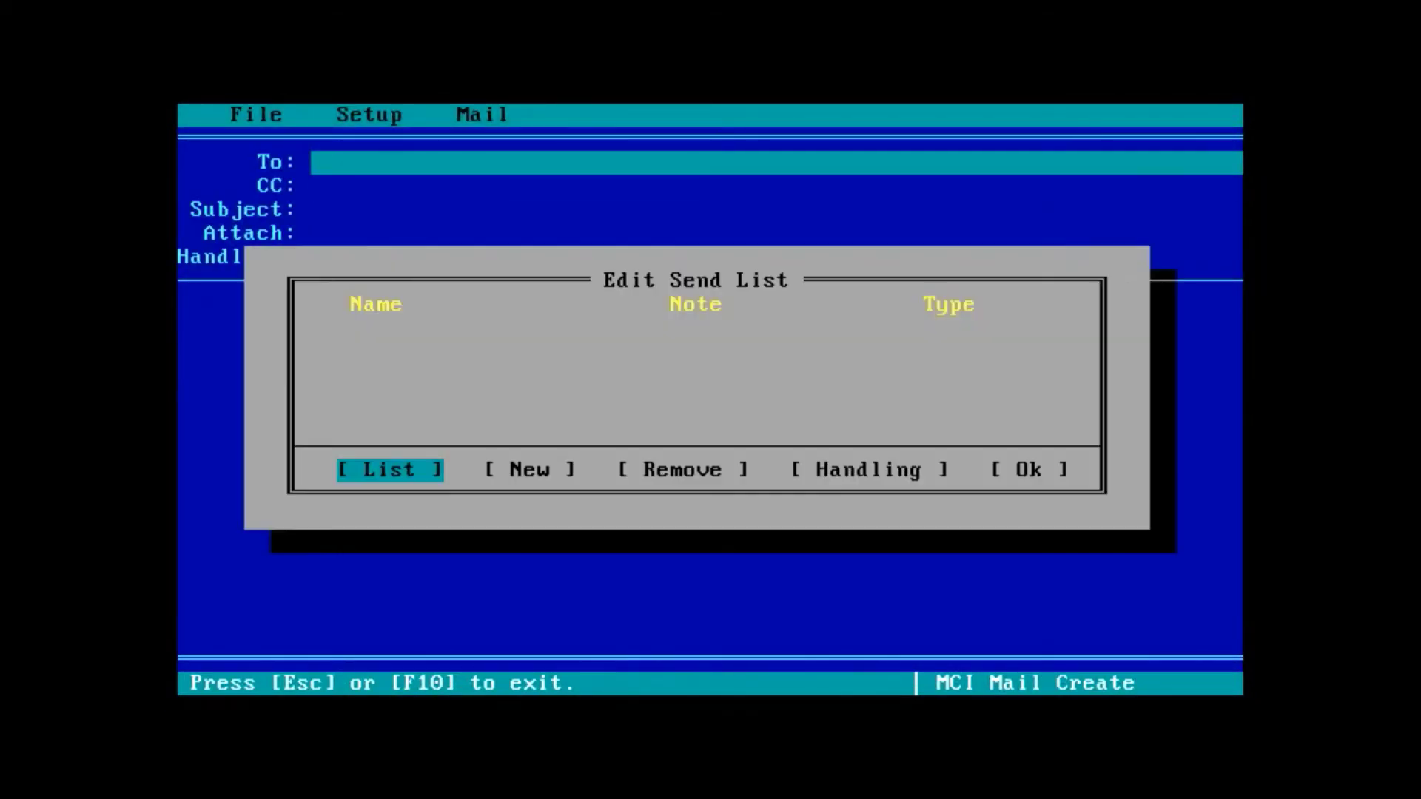
key(Tab)
key(shift+Tab)
key(Return)
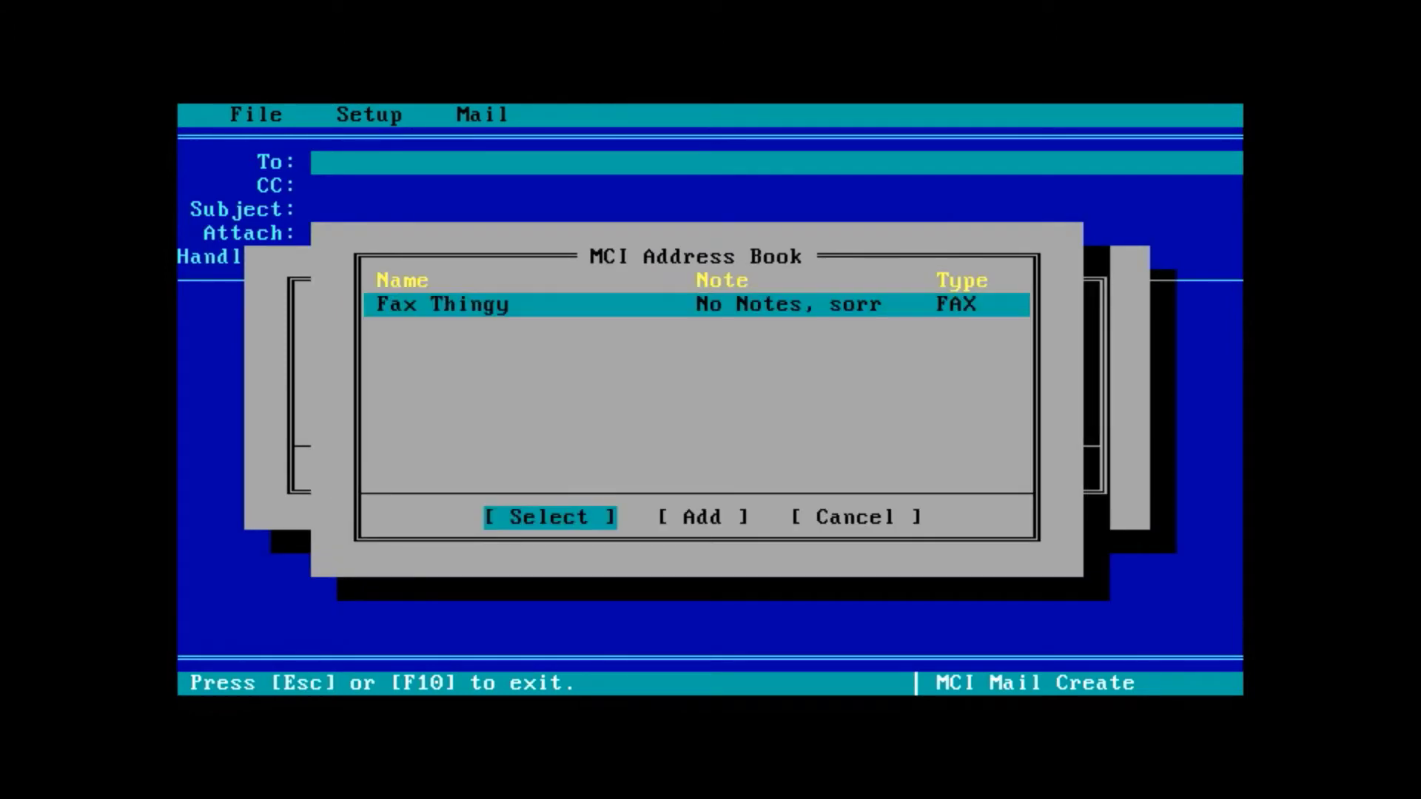
key(Return)
key(Tab)
key(Tab)
key(Tab)
key(Tab)
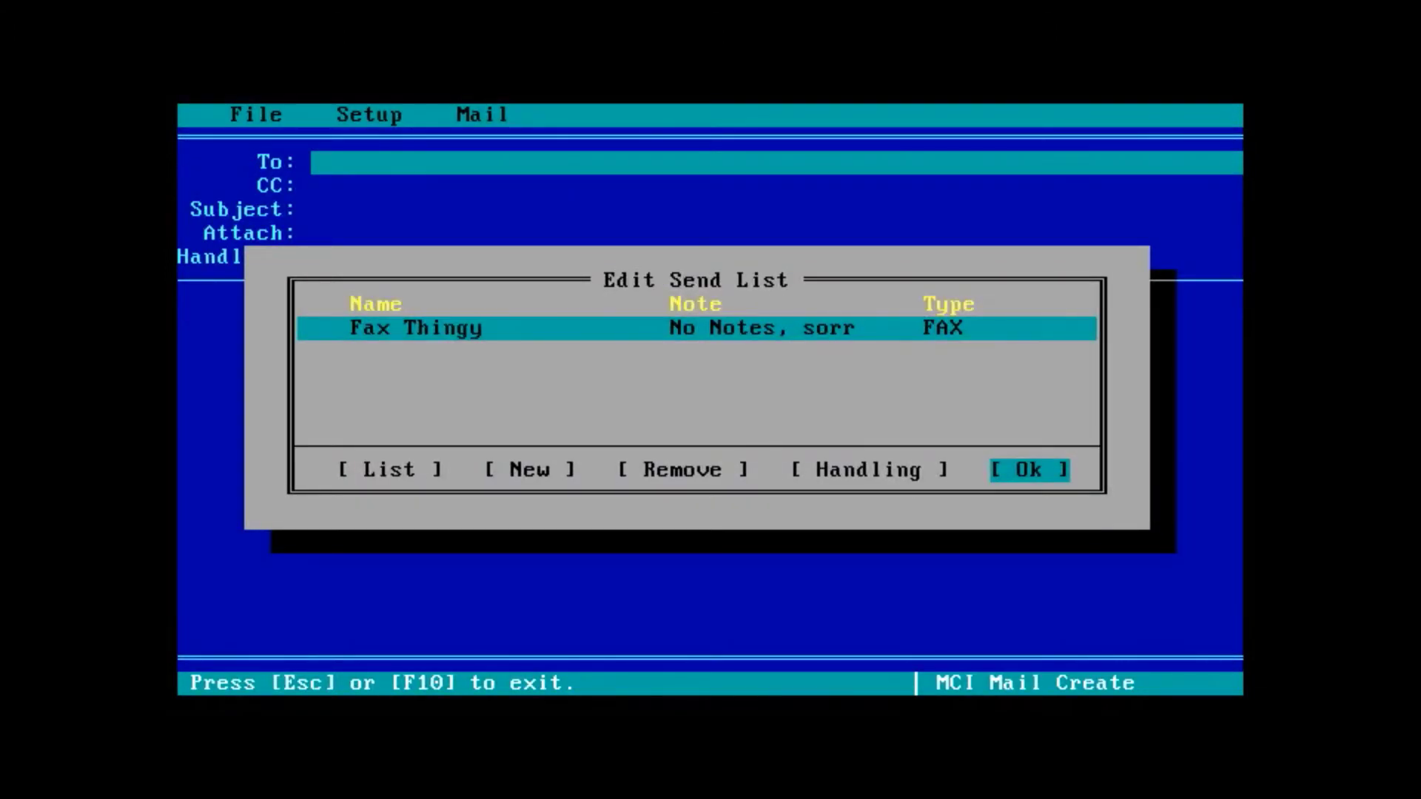
key(Return)
key(Return)
key(Return)
key(Return)
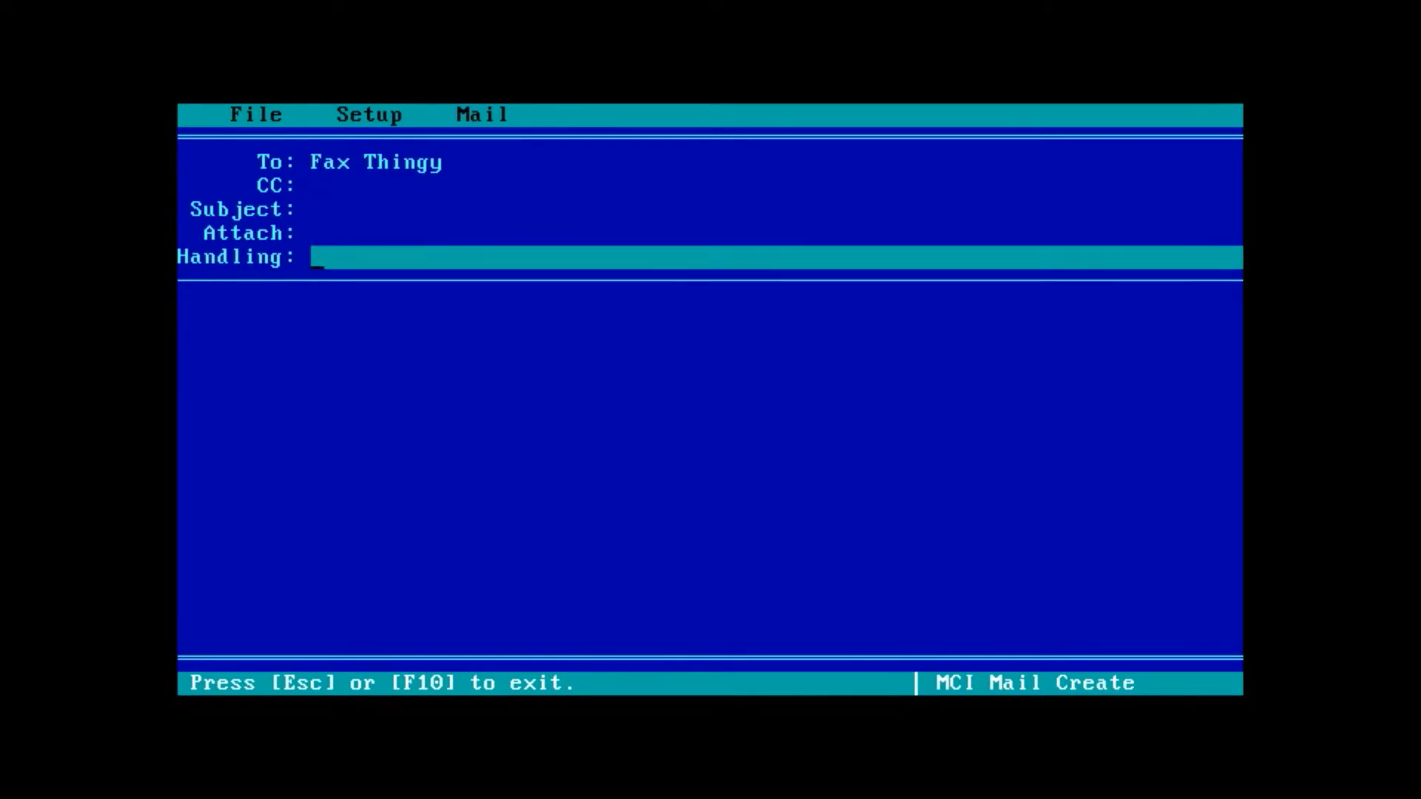
- Type the body 'Hey there, how you doing? wow that's boring!' over three lines
key(Return)
text(Hey there,)
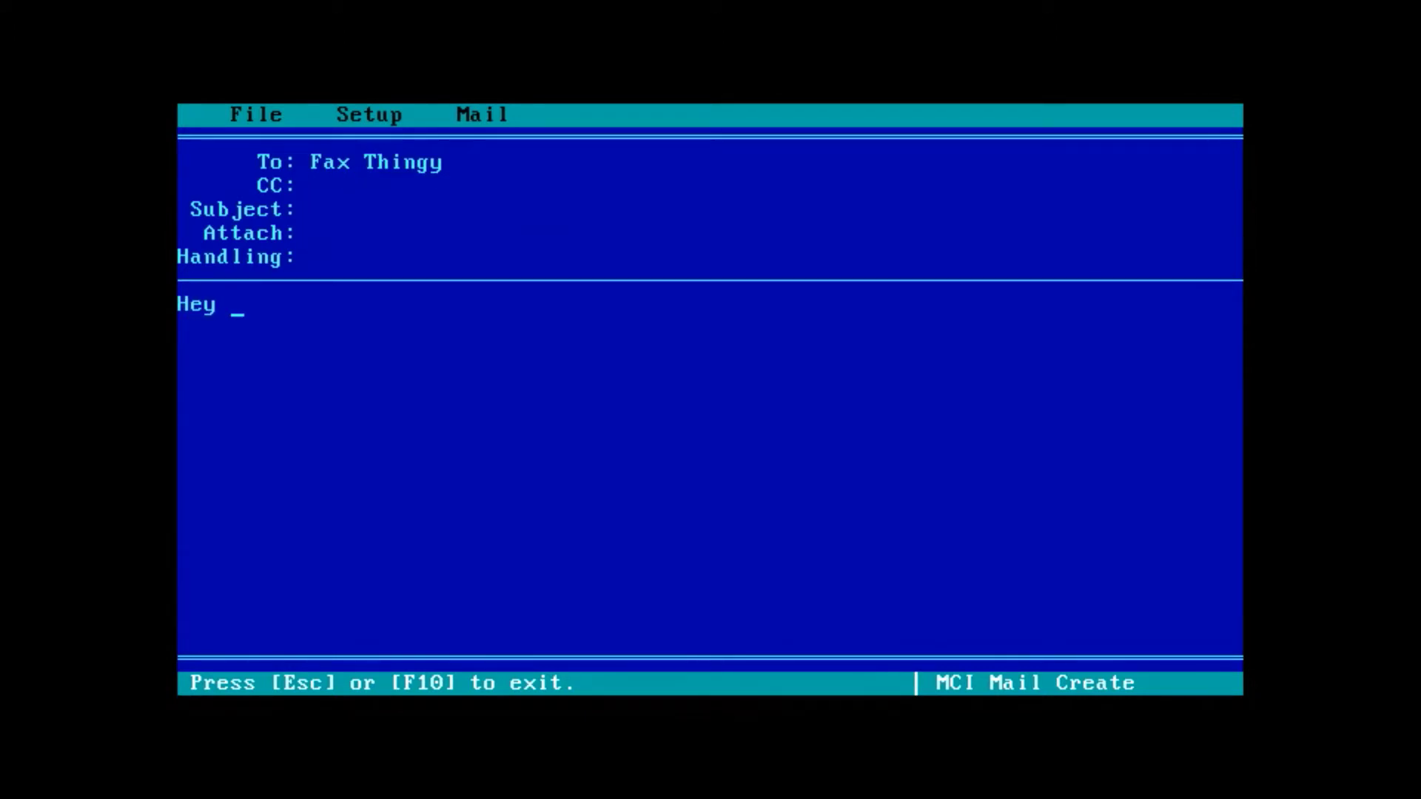
key(Return)
key(Return)
text(how you doing?)
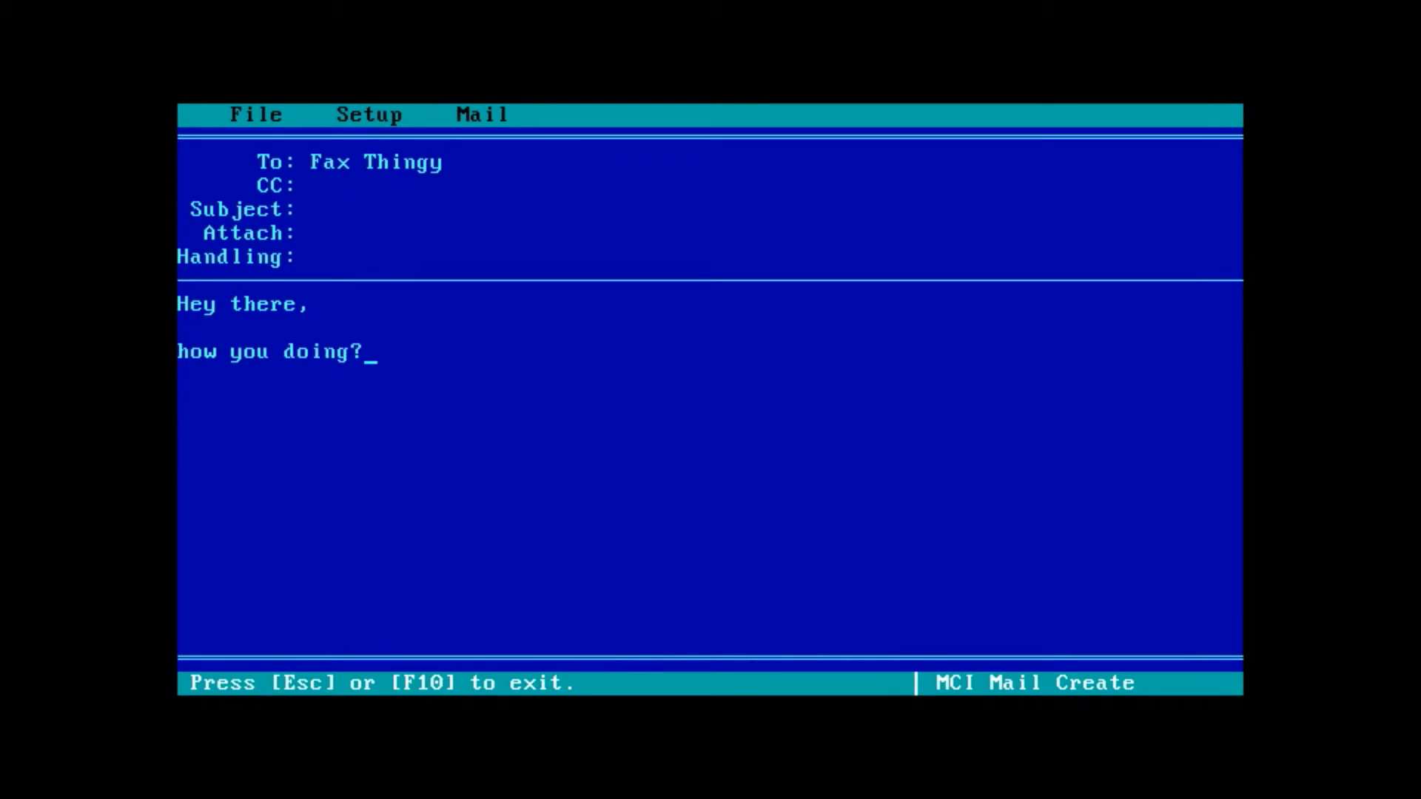
key(Return)
key(Return)
text(wow that/')
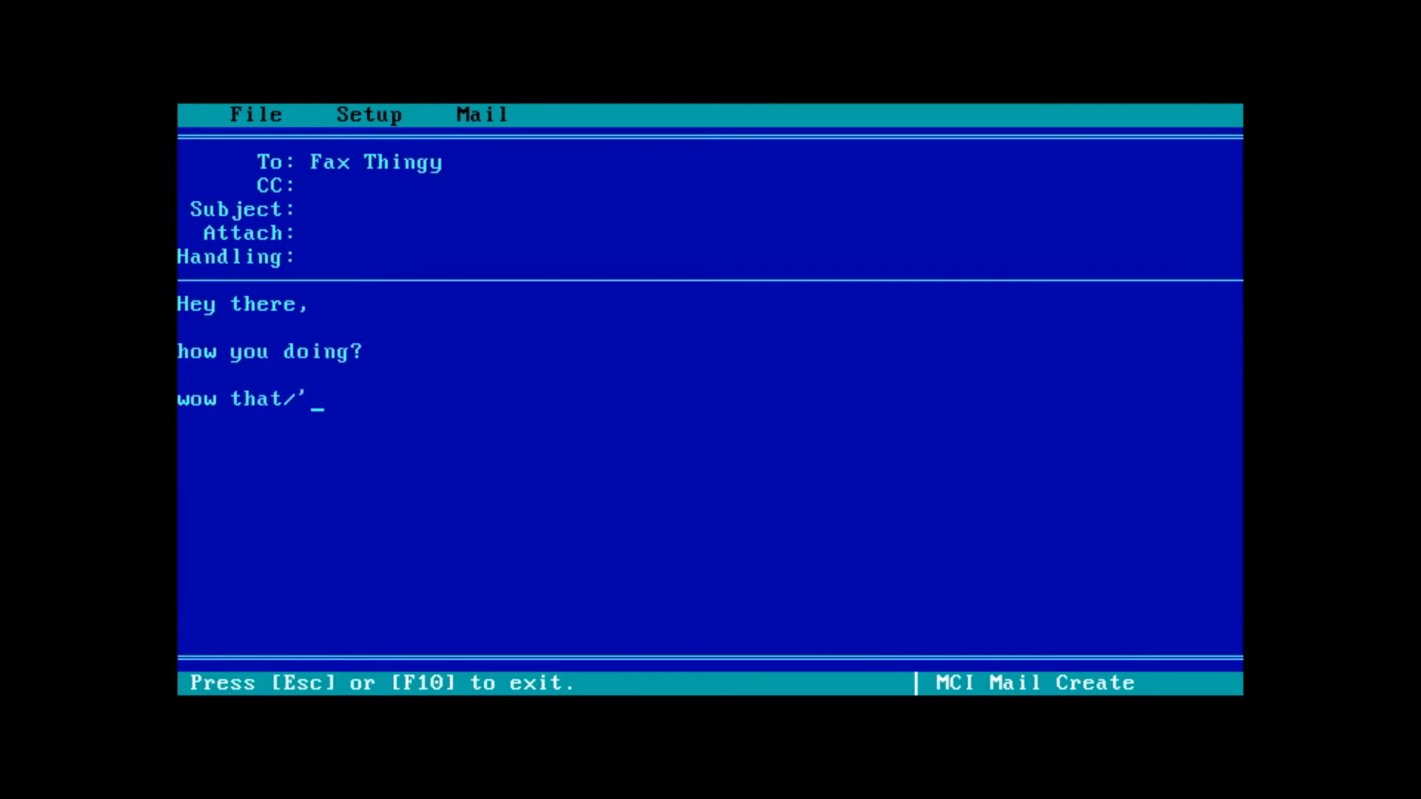
text(s)
key(BackSpace)
key(BackSpace)
key(BackSpace)
text('s boring!)
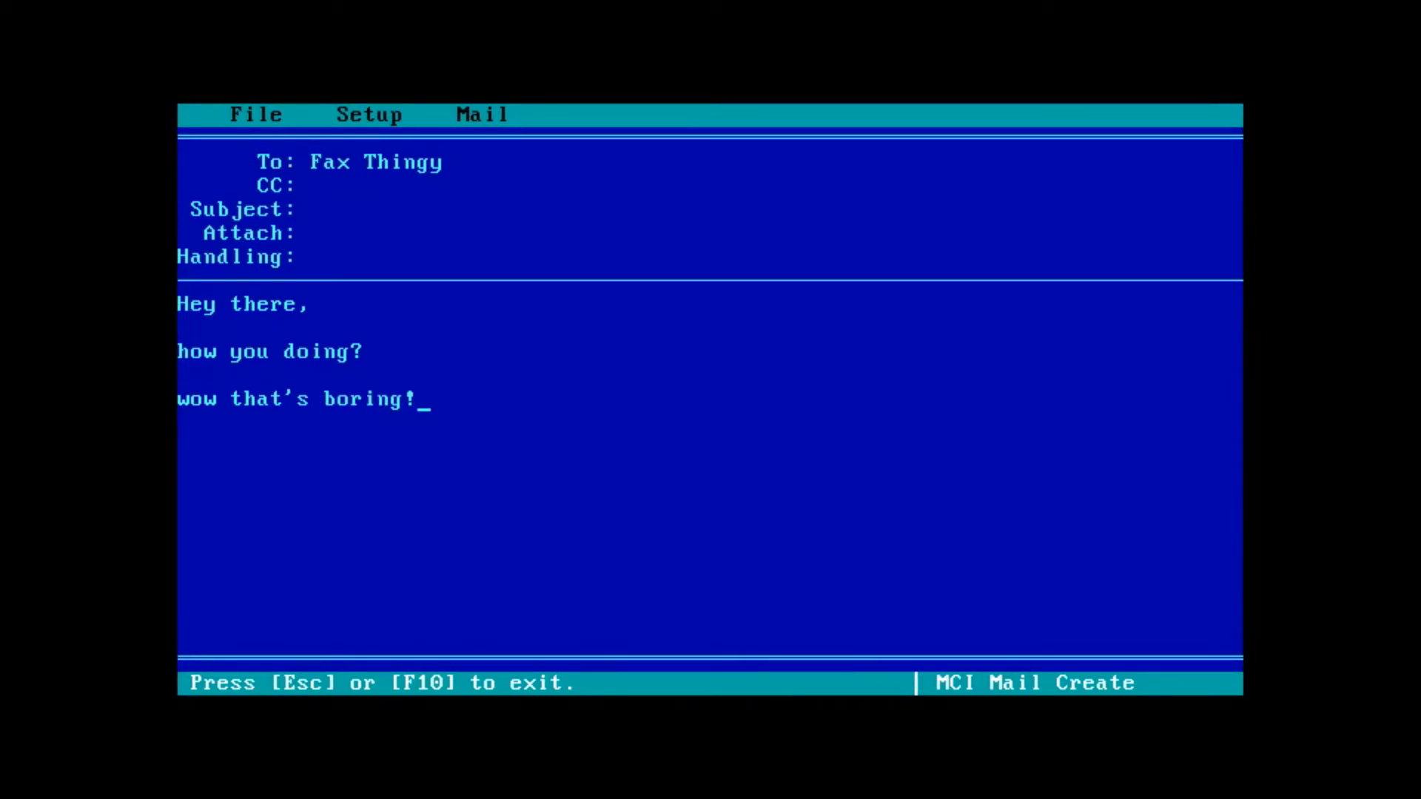
- Choose Quit from the file commands and select Don't save
key(Escape)
key(Return)
key(q)
key(Right)
key(Right)
- Exit Commander Mail without saving the message and scroll down through the read.me notes
key(Left)
key(Return)
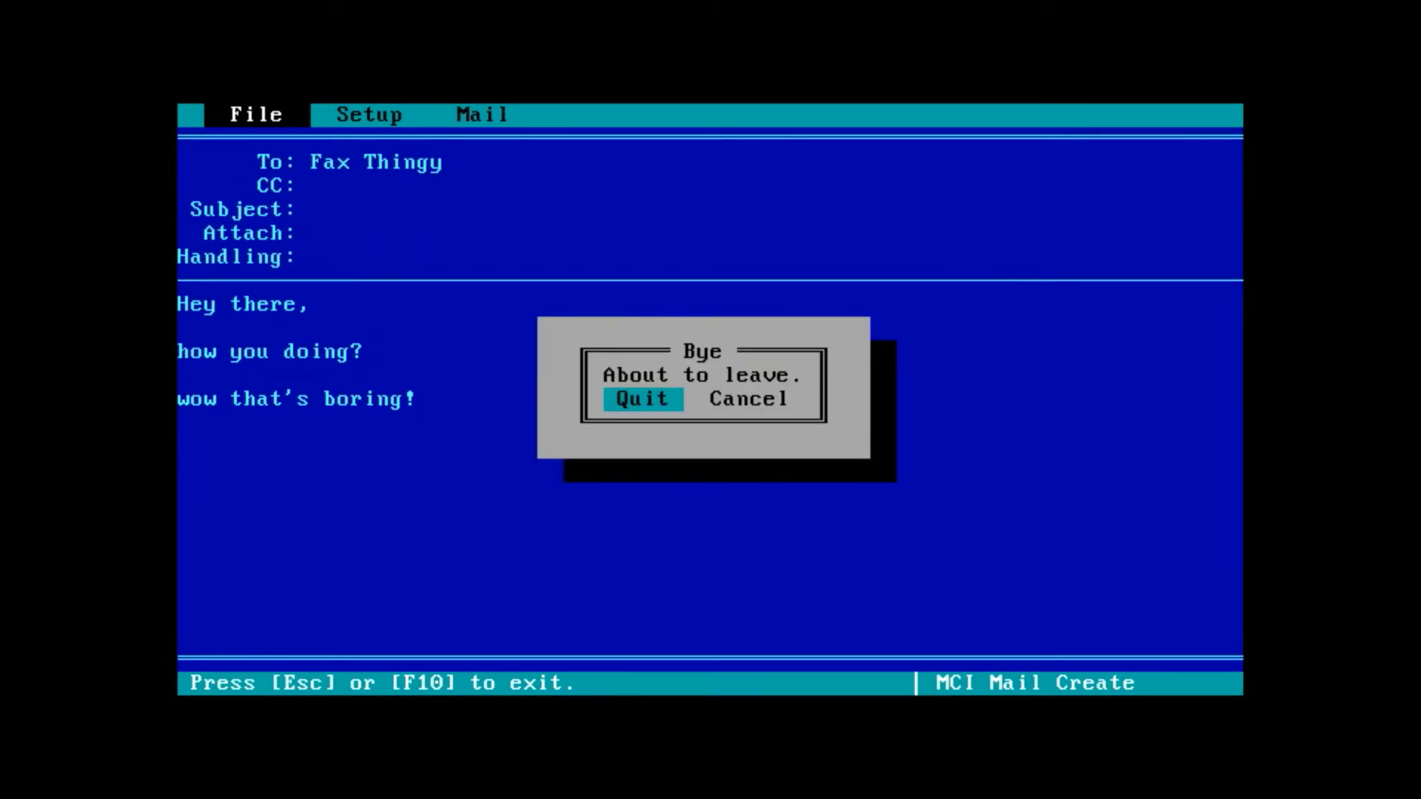
key(Return)
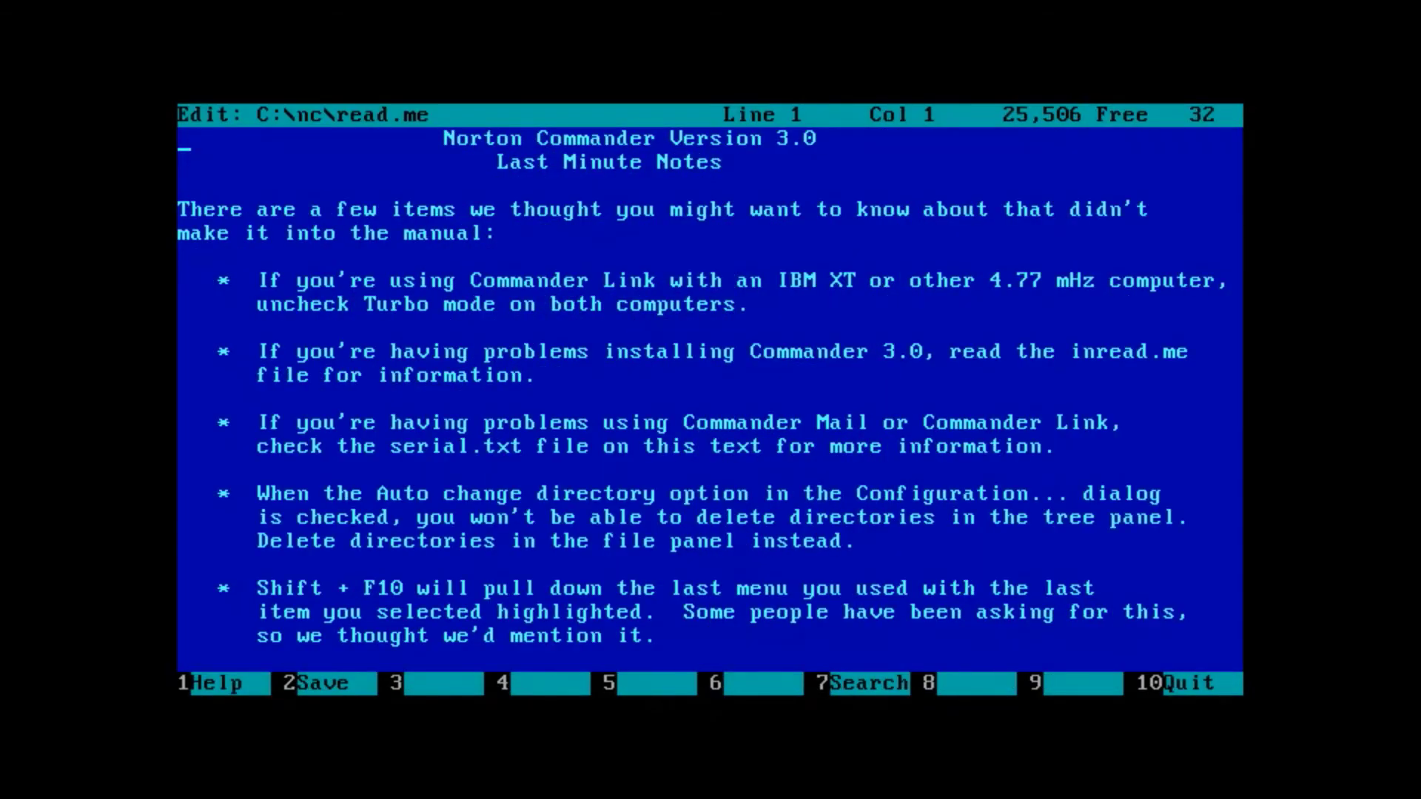
key(Down)
key(Down)
key(Down)
key(Down)
key(Down)
key(Down)
key(Down)
key(Down)
key(Down)
key(Down)
key(Down)
key(Down)
key(Down)
key(Down)
key(Down)
key(Down)
key(Down)
key(Down)
key(Down)
key(Down)
key(Down)
key(Down)
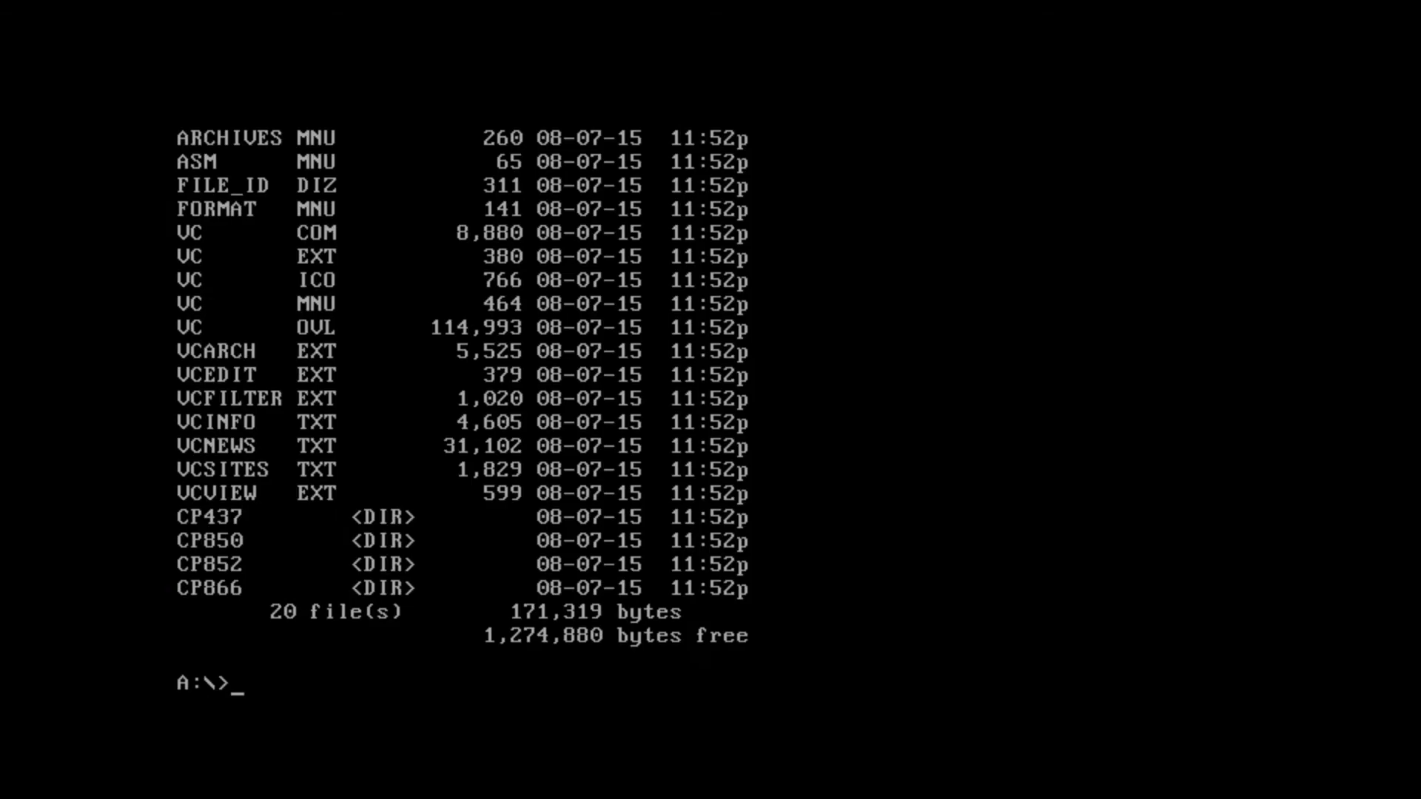
- Run vc from drive A, show drive C in the left panel, and create a VC directory
text(vc)
key(Return)
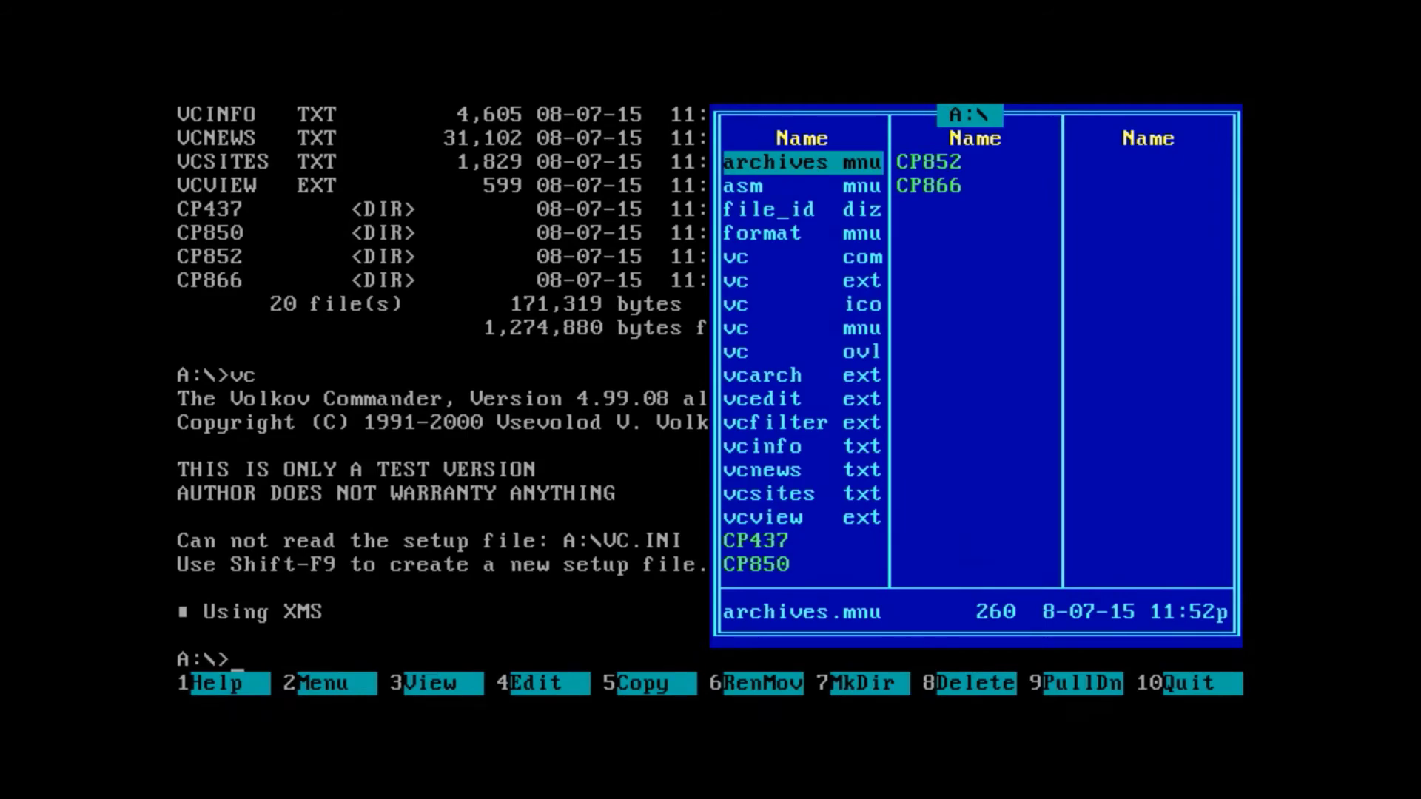
key(alt+F1)
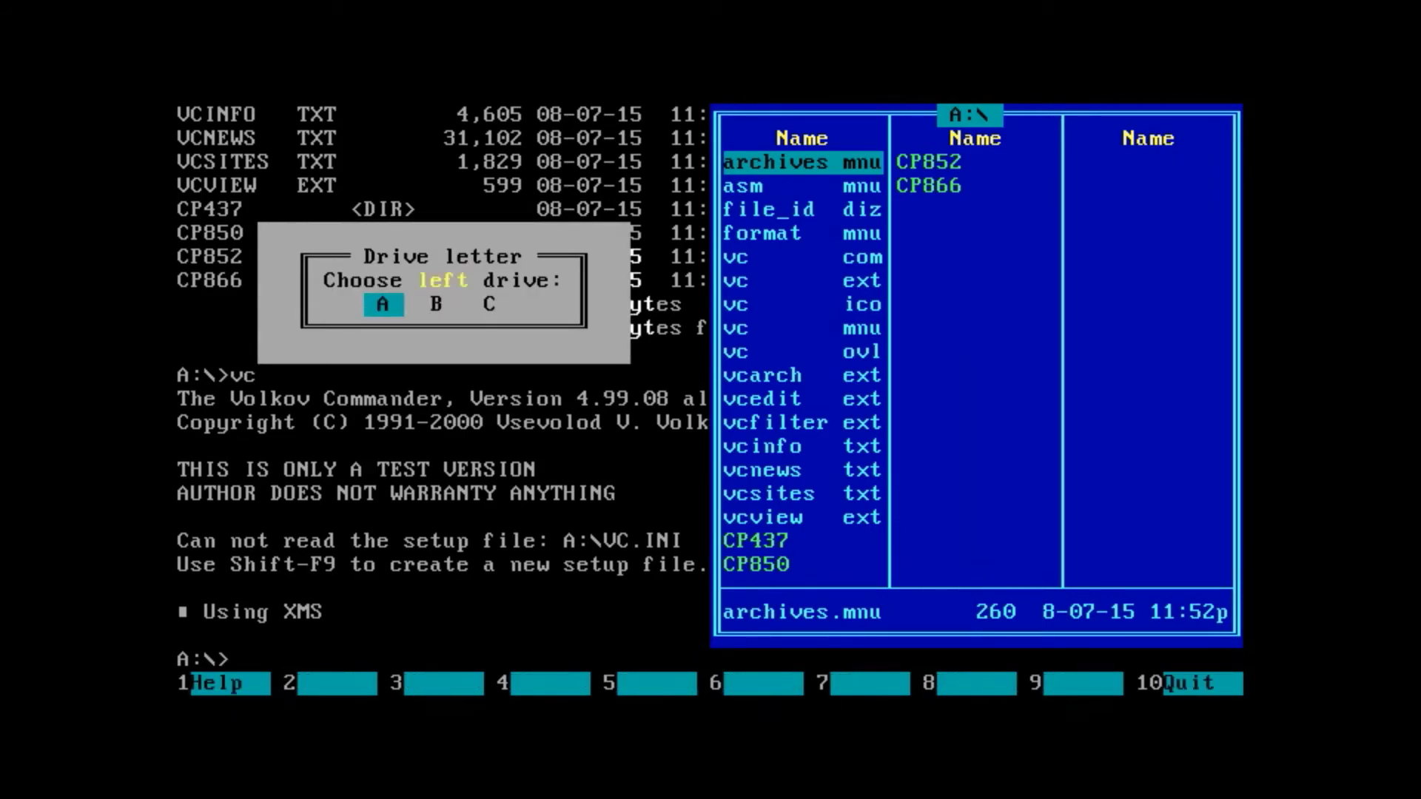
key(c)
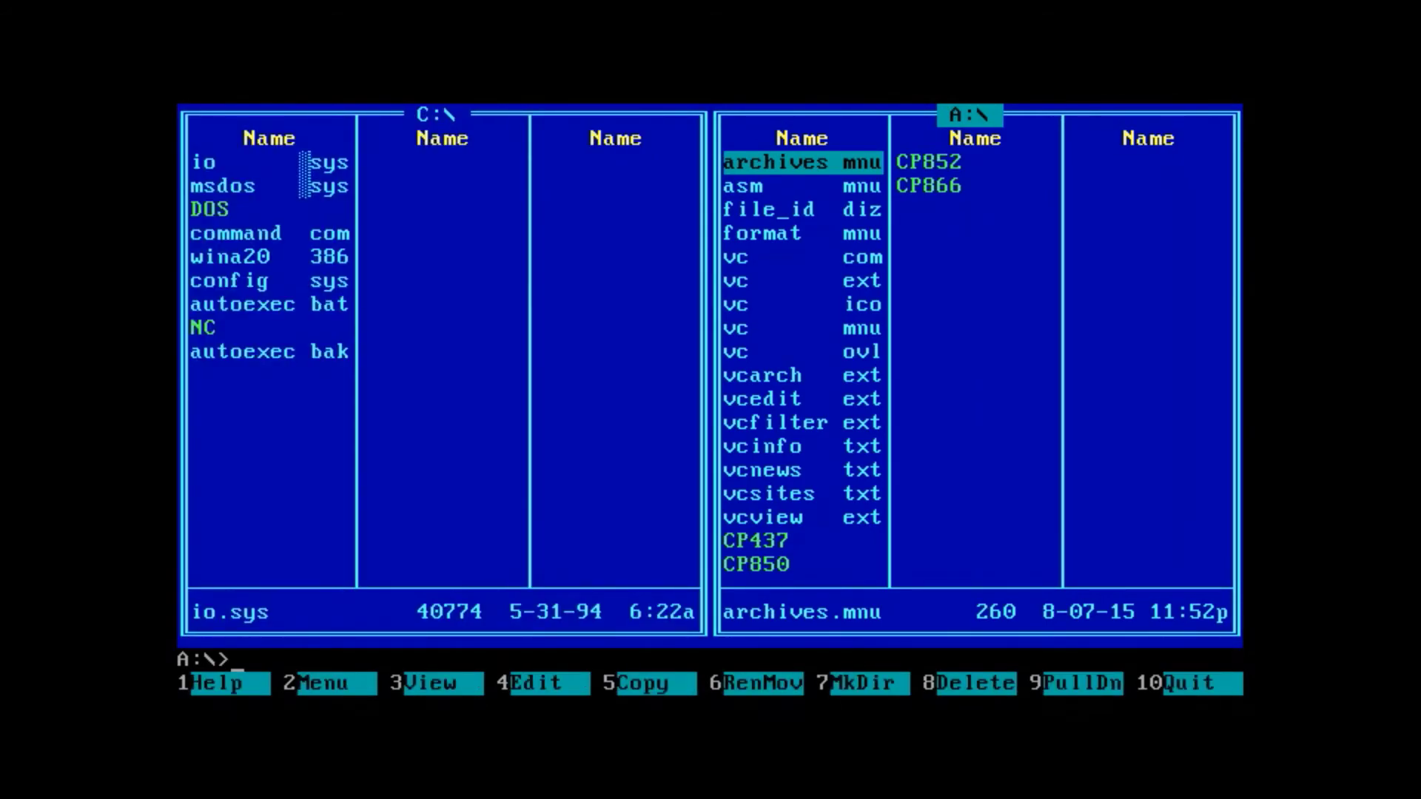
key(Tab)
key(F7)
text(VC)
key(Return)
key(Return)
- Enter C:\VC, mark all files on drive A, and copy them into C:\VC
key(Tab)
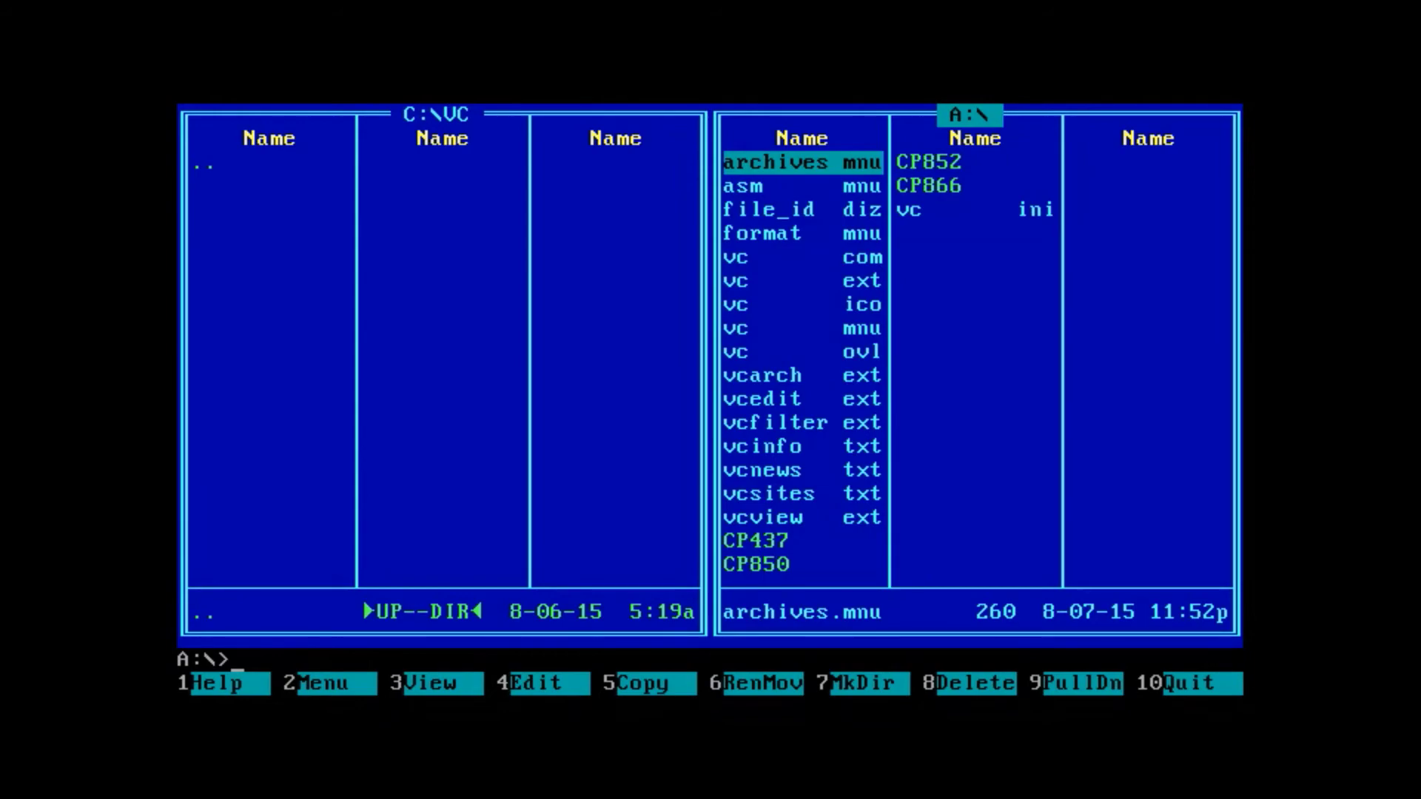
key(Down)
key(Up)
key(Insert)
key(Insert)
key(Insert)
key(Insert)
key(Insert)
key(Insert)
key(Insert)
key(Insert)
key(Insert)
key(Insert)
key(Insert)
key(Insert)
key(Insert)
key(Insert)
key(Insert)
key(Insert)
key(Insert)
key(Insert)
key(Insert)
key(Insert)
key(Insert)
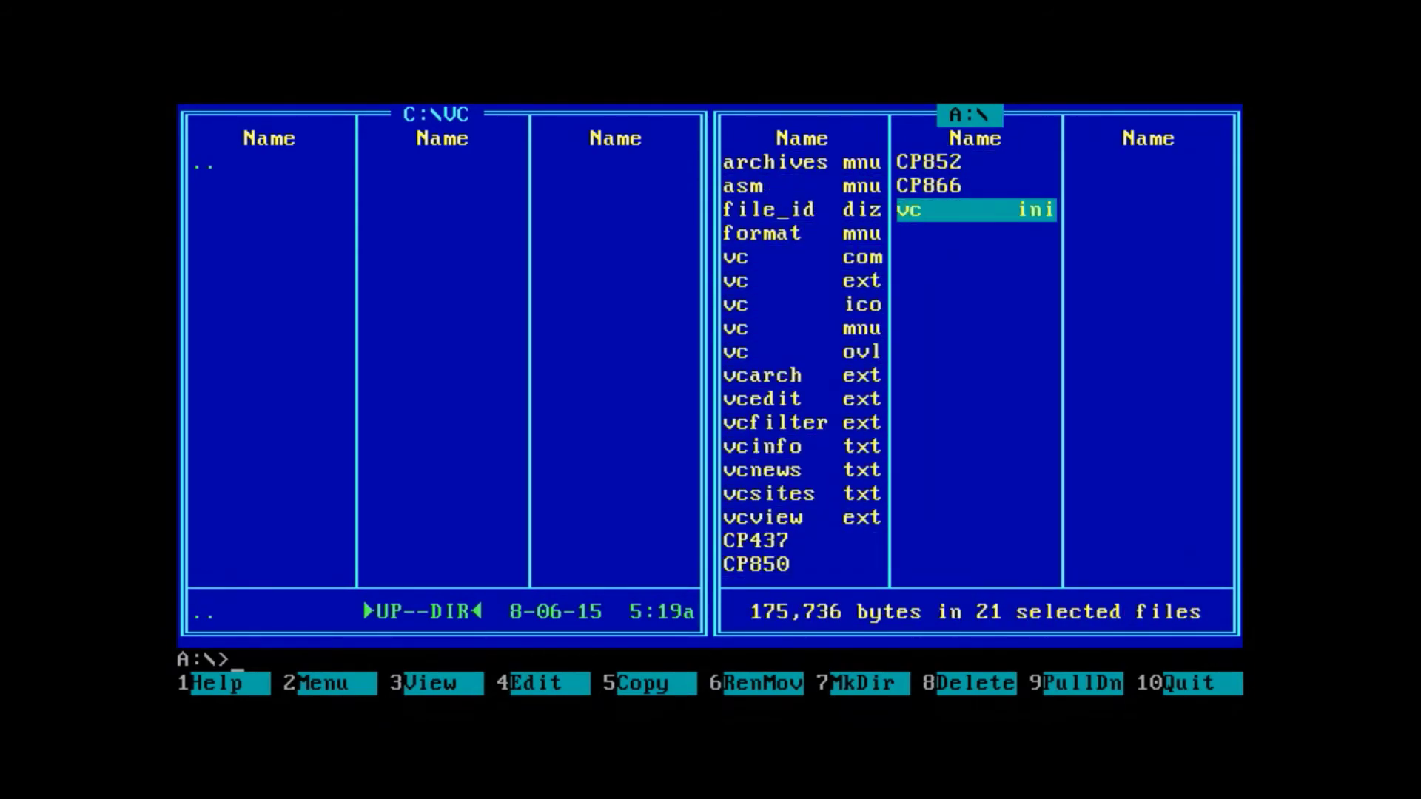
key(F5)
key(Return)
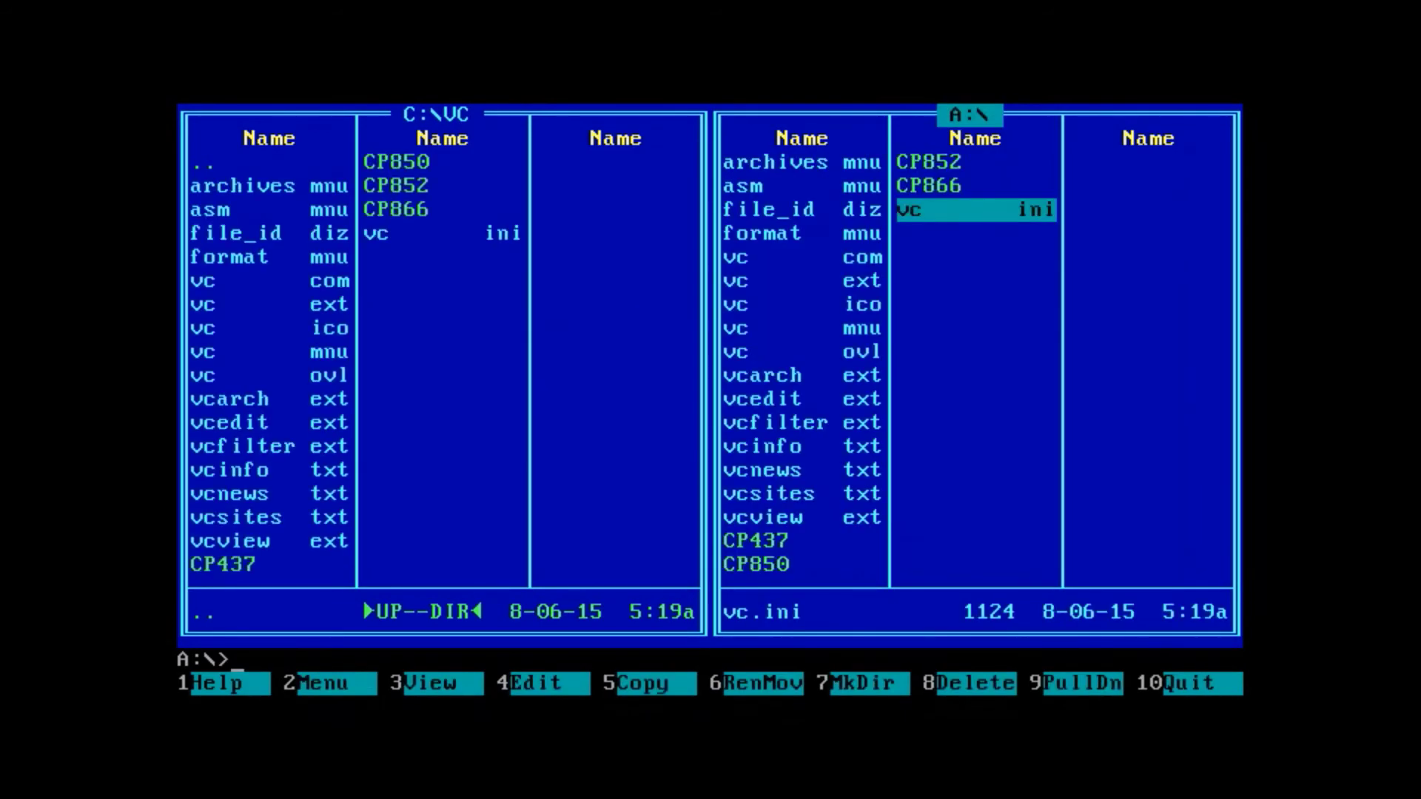
key(Home)
- Show drive C in the right panel and select its first file, io.sys
key(F9)
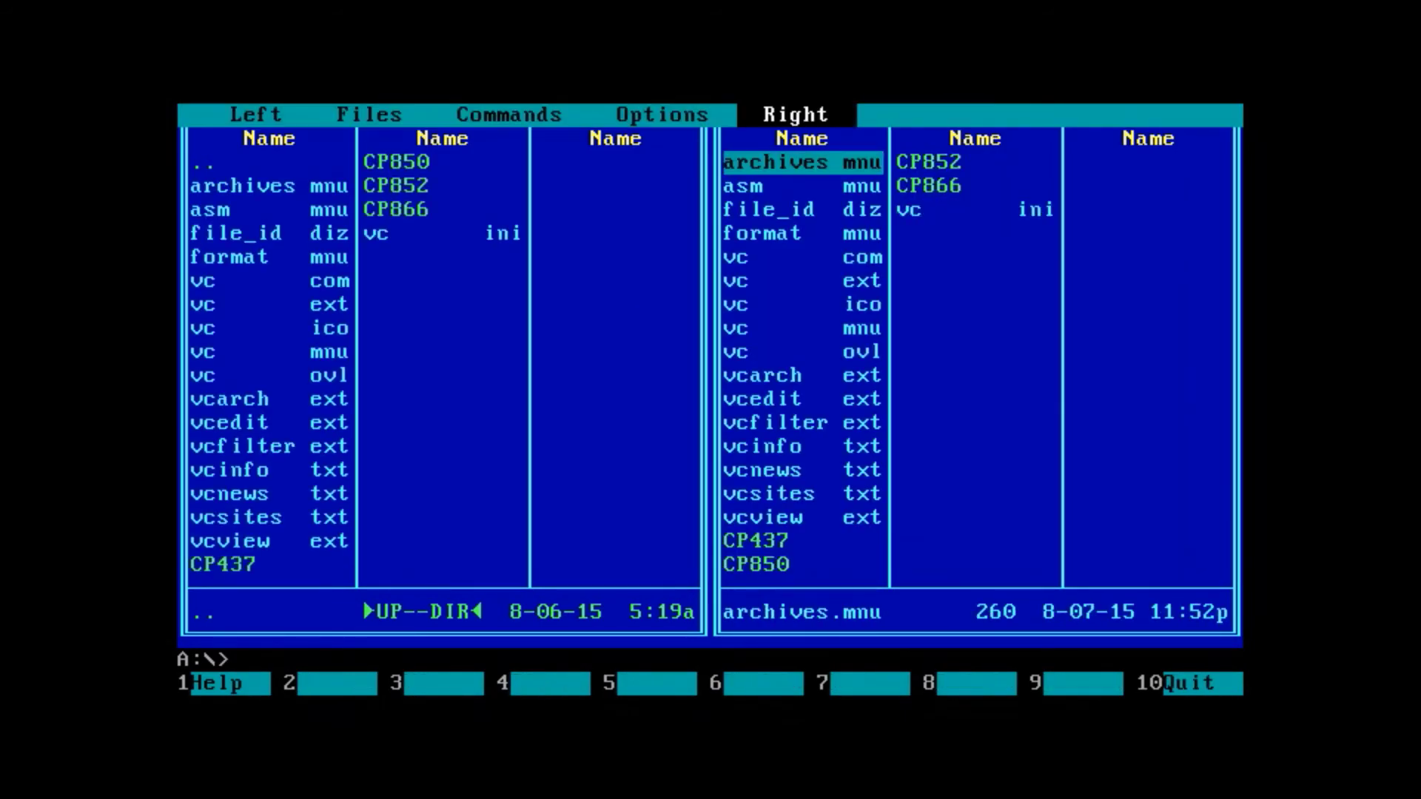
key(Escape)
key(alt+F2)
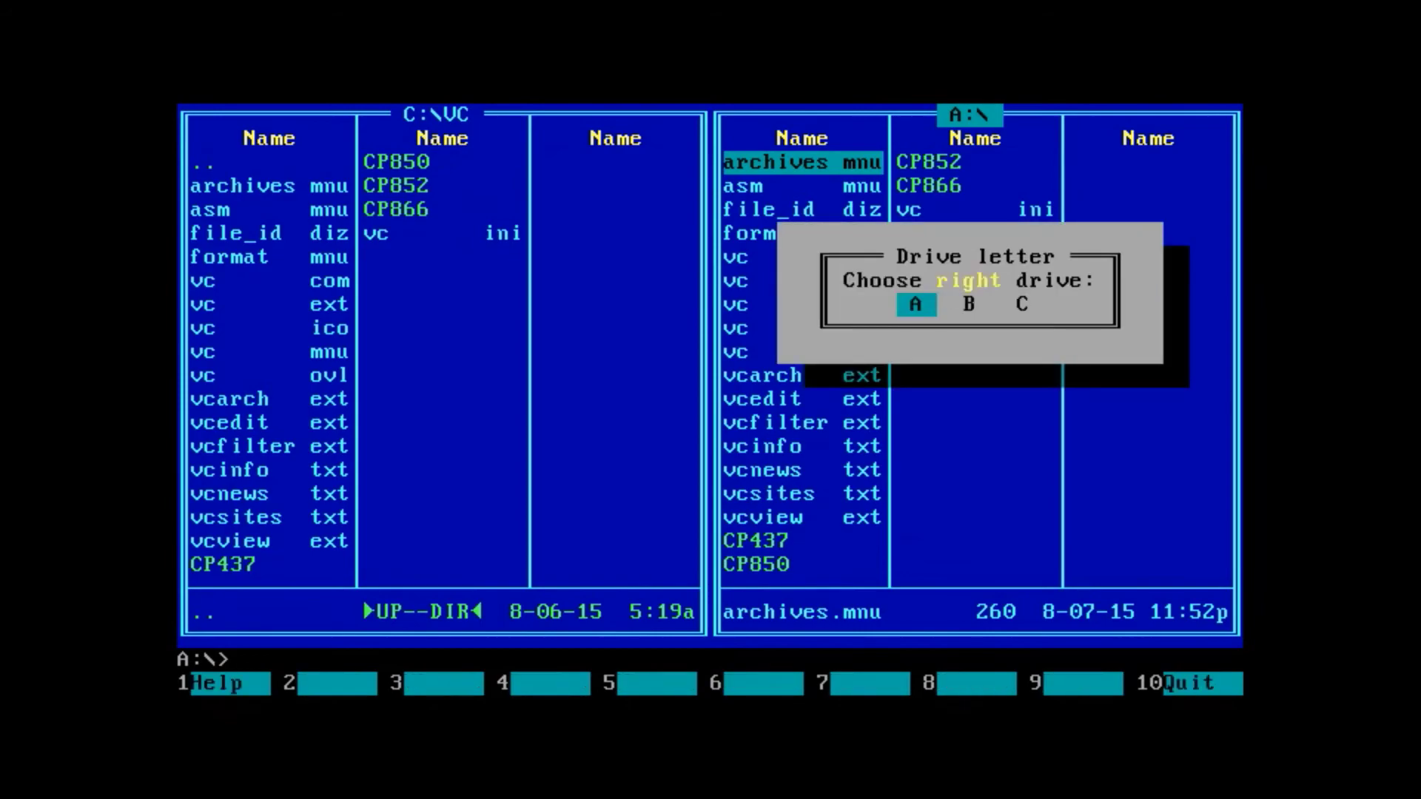
key(Right)
key(Right)
key(Return)
- Go to drive C's root, then review the General options and close them with Ok
key(Return)
key(Home)
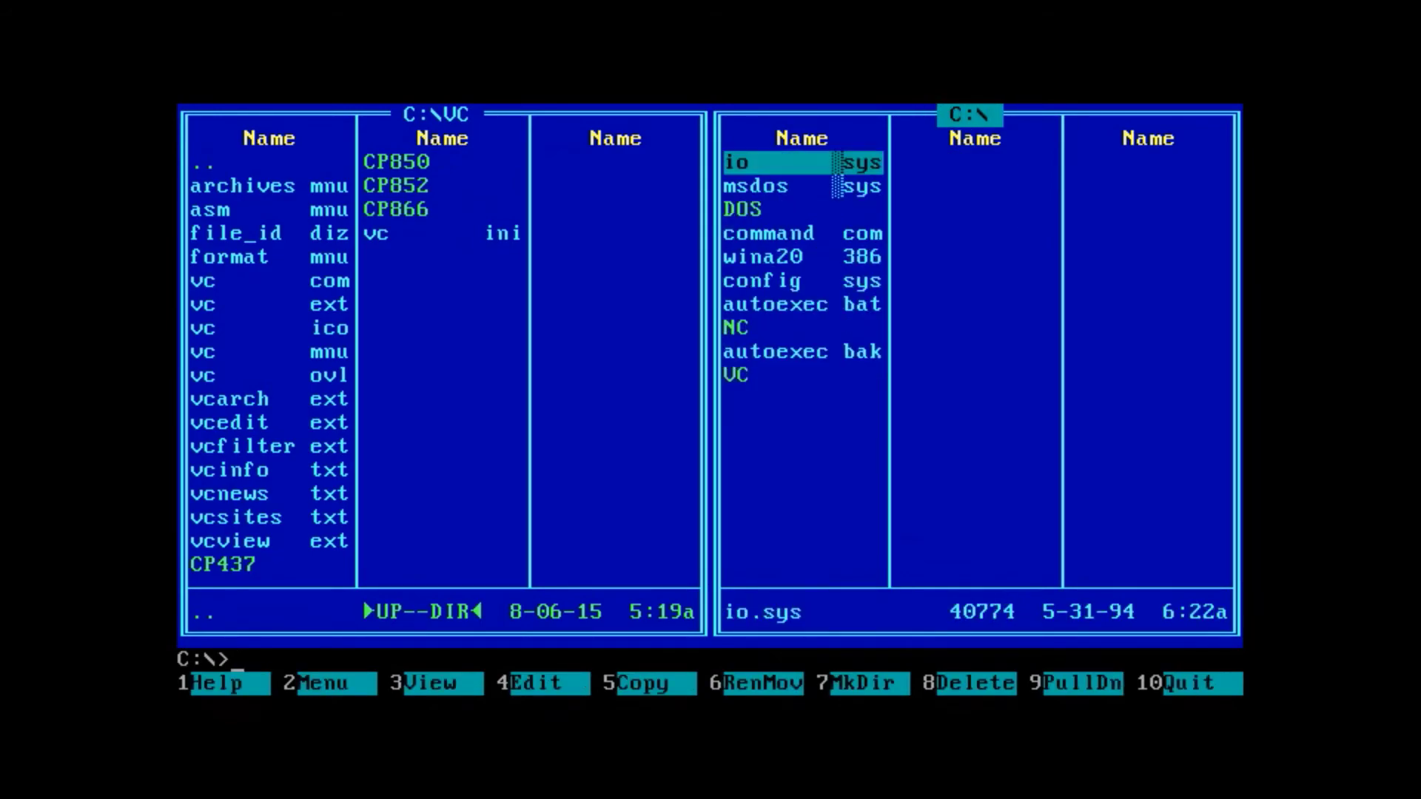
key(F9)
key(Left)
key(Return)
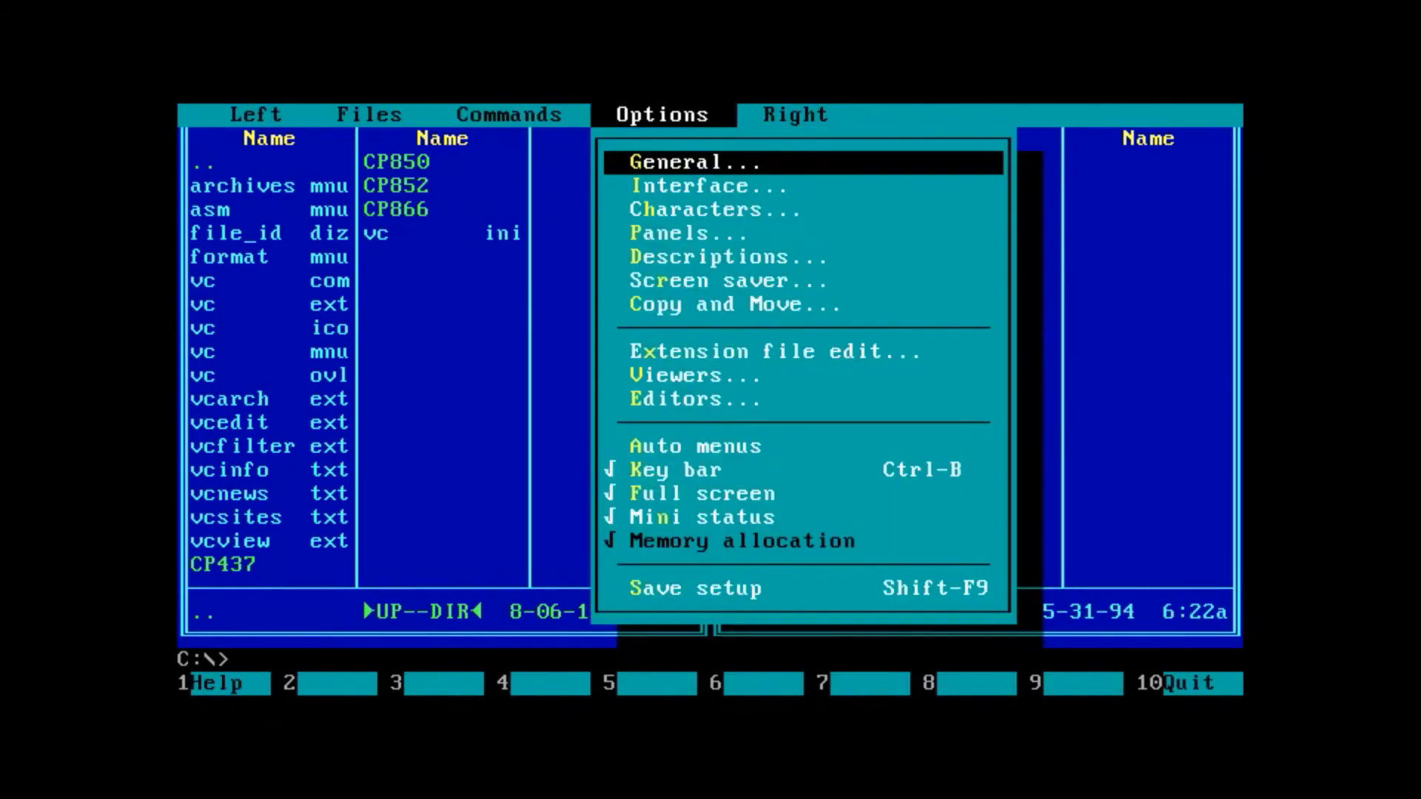
key(Right)
key(Right)
key(Right)
key(Right)
key(Right)
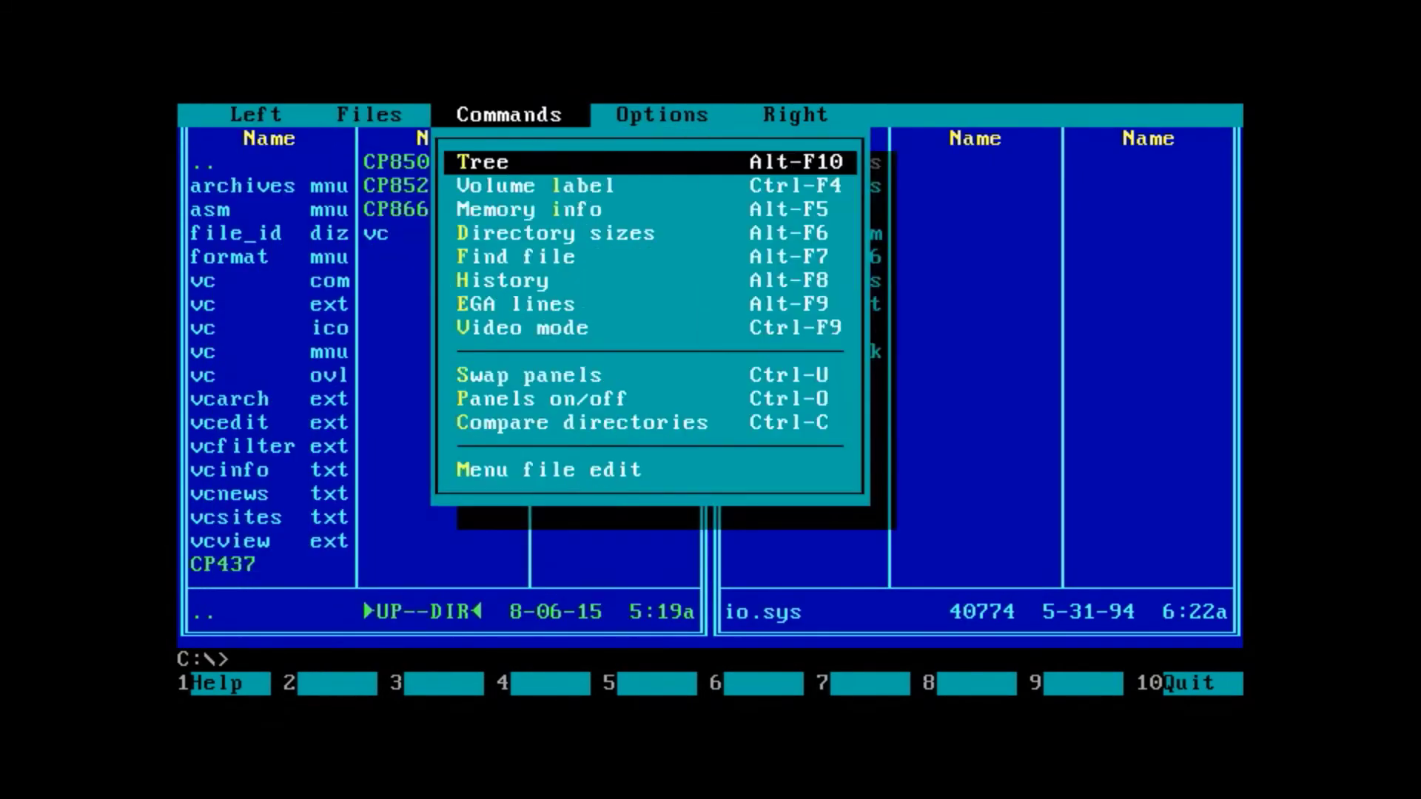
key(Down)
key(Up)
key(Return)
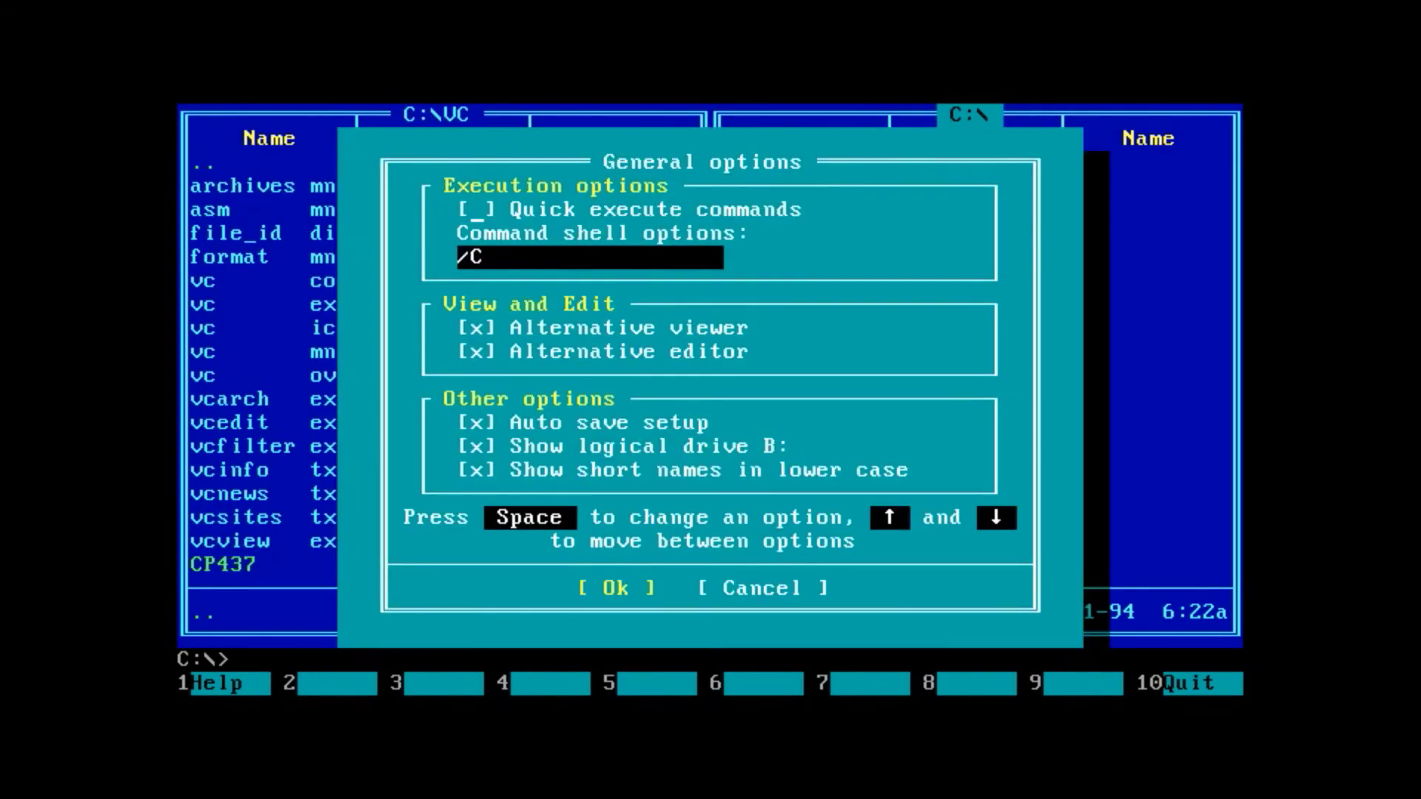
key(Tab)
key(Return)
- Review Volkov Commander's Interface options, then dismiss them with Esc
key(F9)
key(Return)
key(Down)
key(Down)
key(Up)
key(Return)
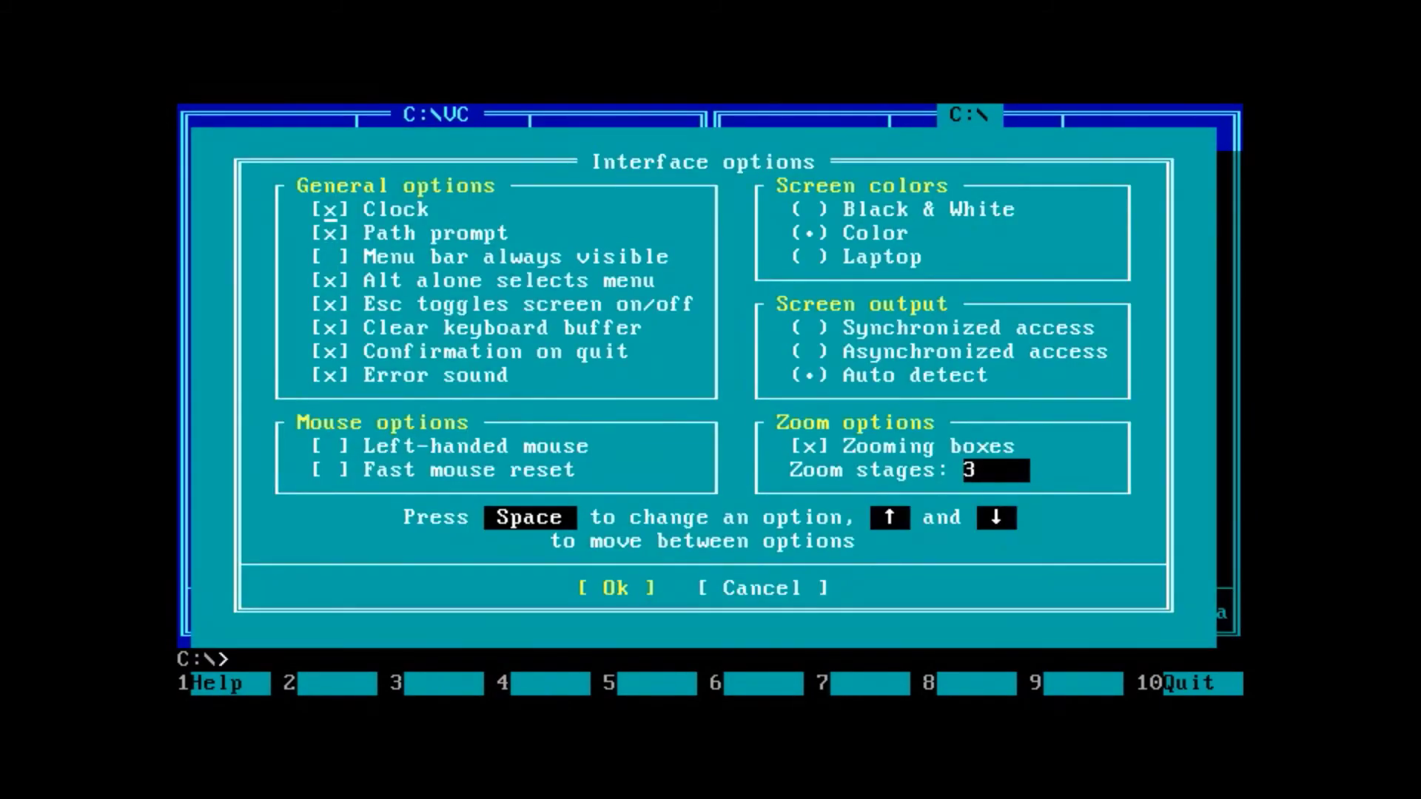
key(Escape)
- Reopen the Interface options from the Options menu
key(F9)
key(Left)
key(Down)
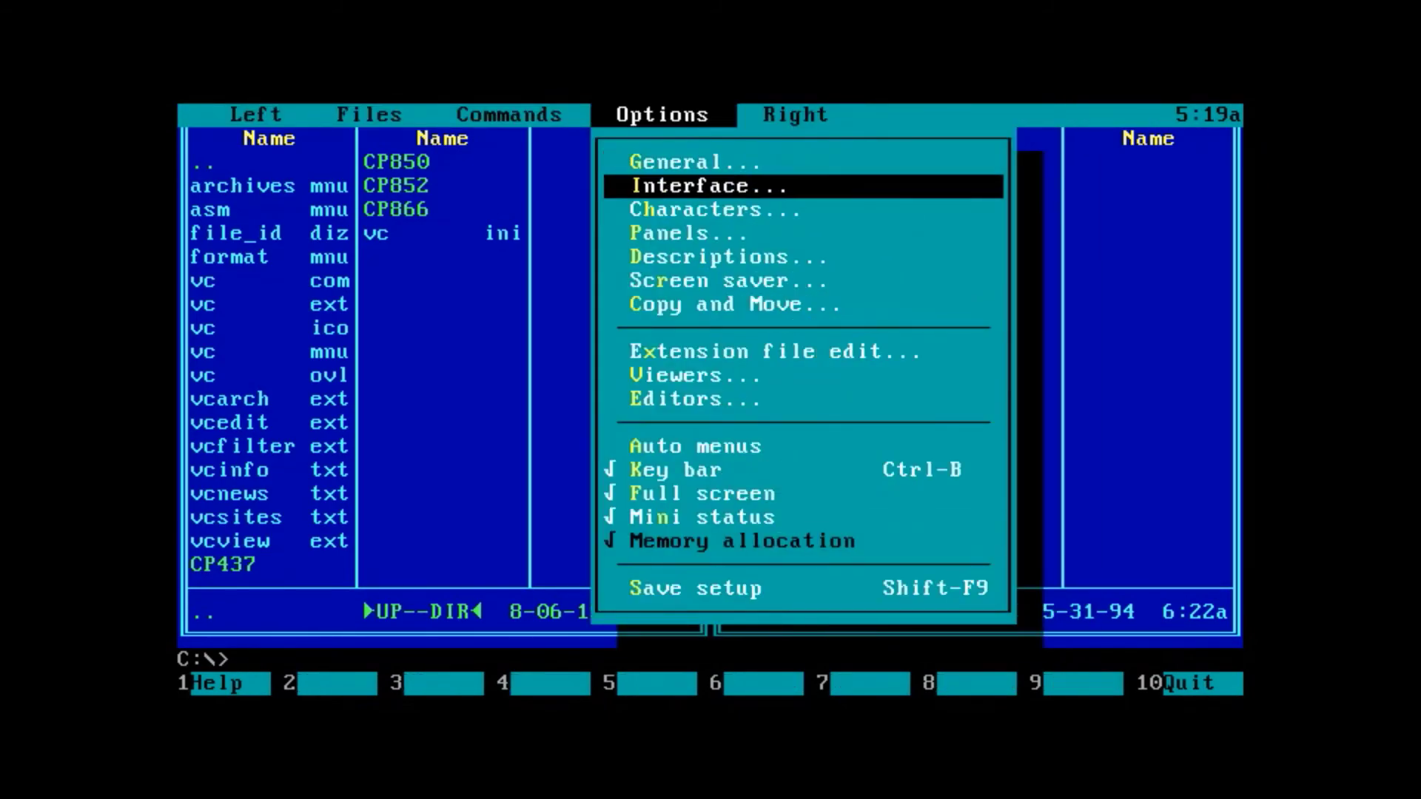
key(Return)
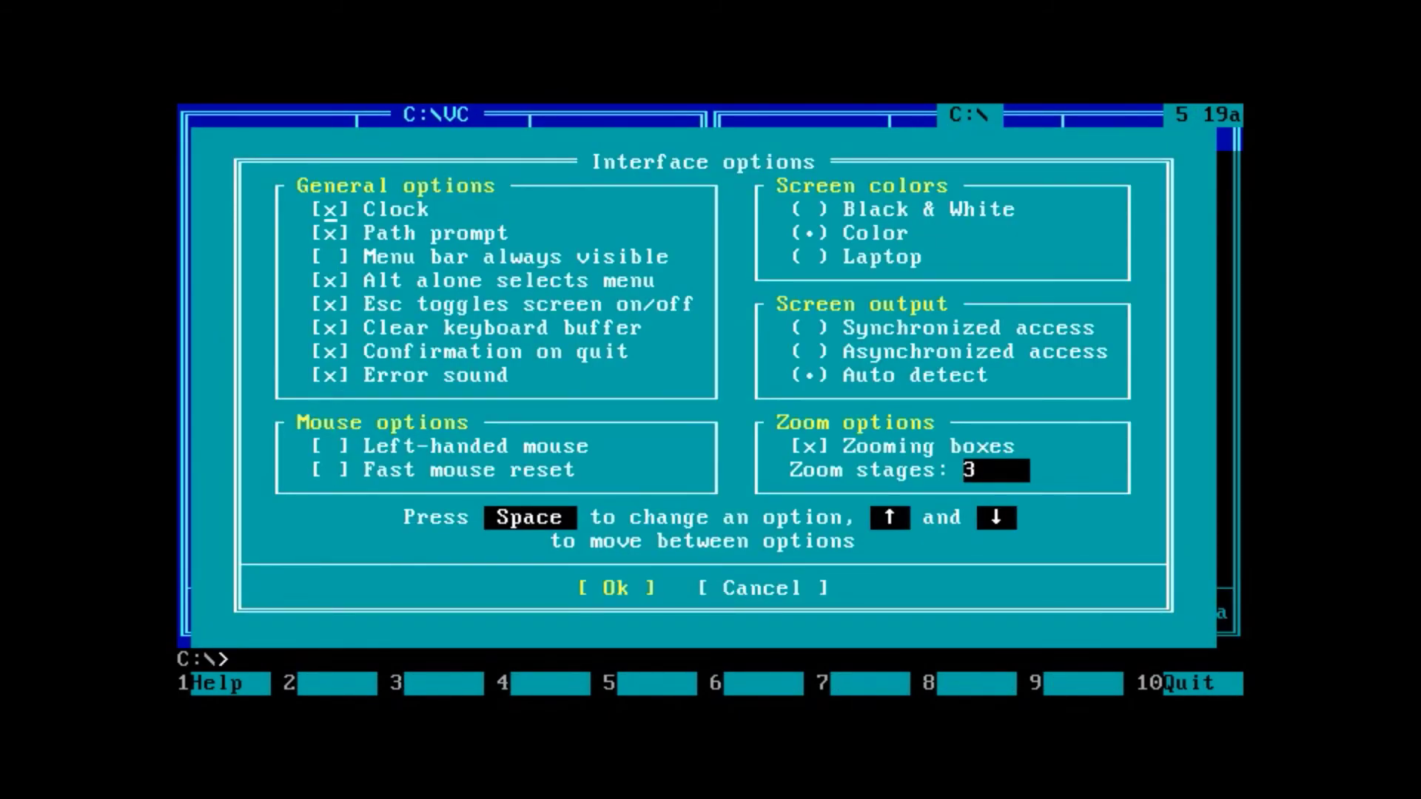
- Close the Interface options, view io.sys as text, then open it in MS-DOS Editor
key(Escape)
key(F3)
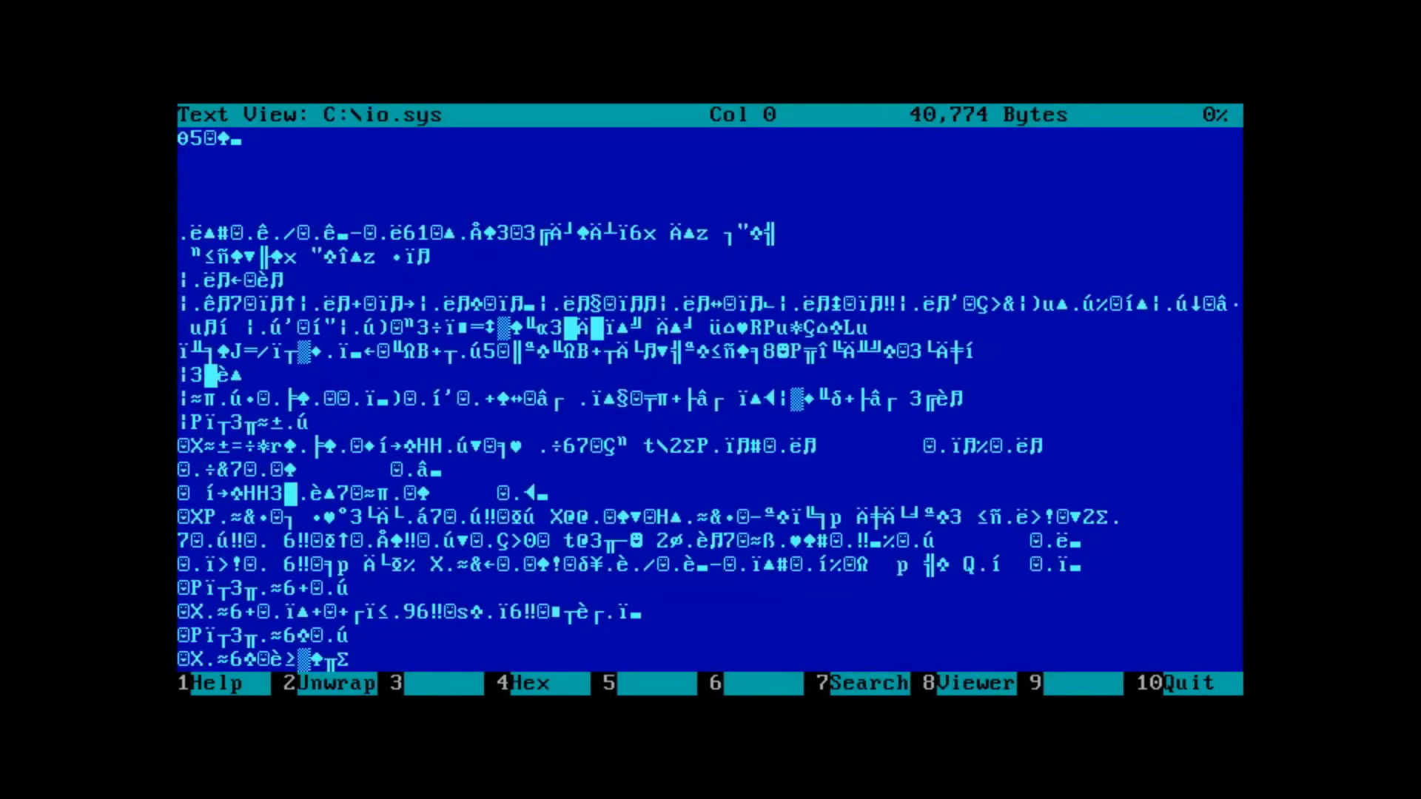
key(Escape)
key(F4)
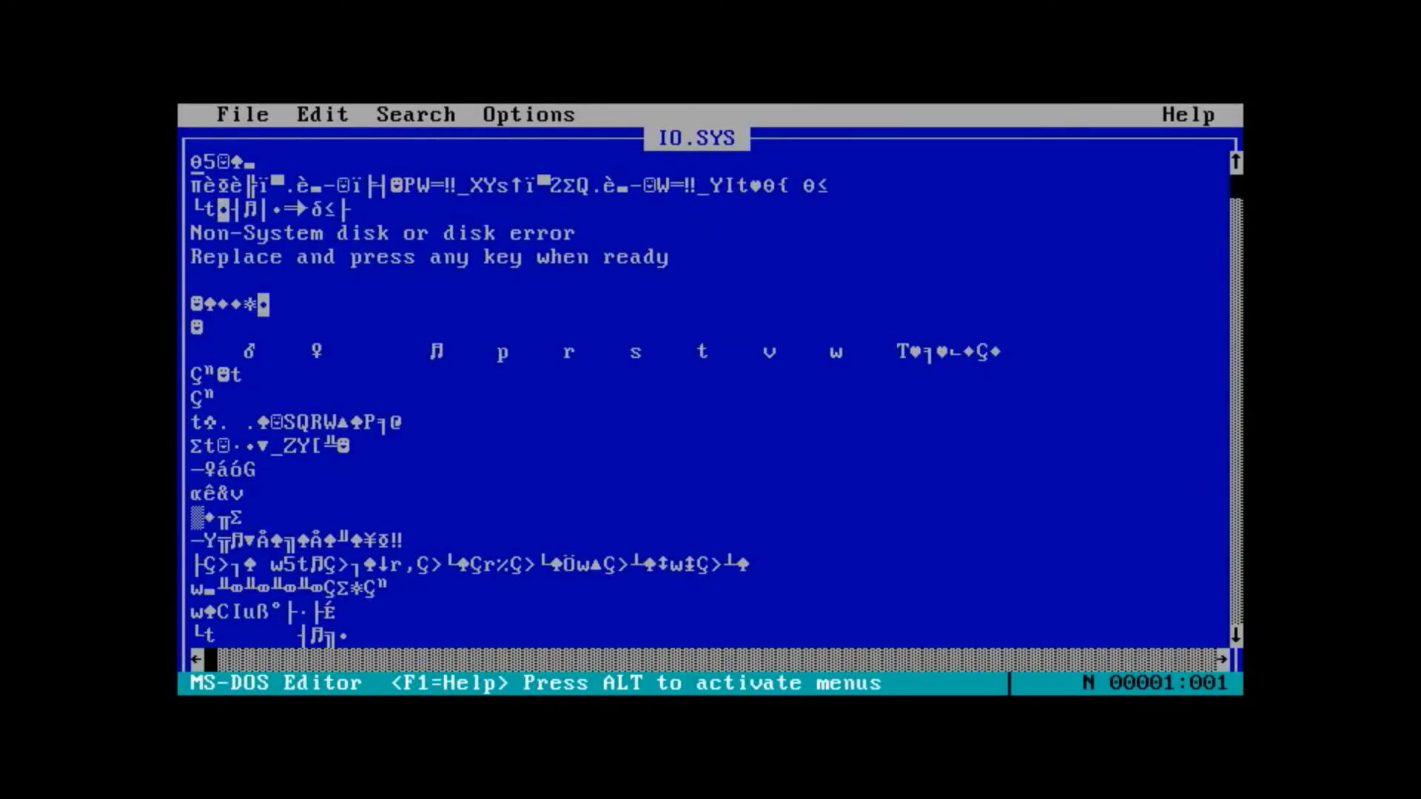
- Browse MS-DOS Editor's File, Search, Options and Help menus, checking the Help Path setting
key(Right)
key(alt)
key(Return)
key(Up)
key(Right)
key(Right)
key(Right)
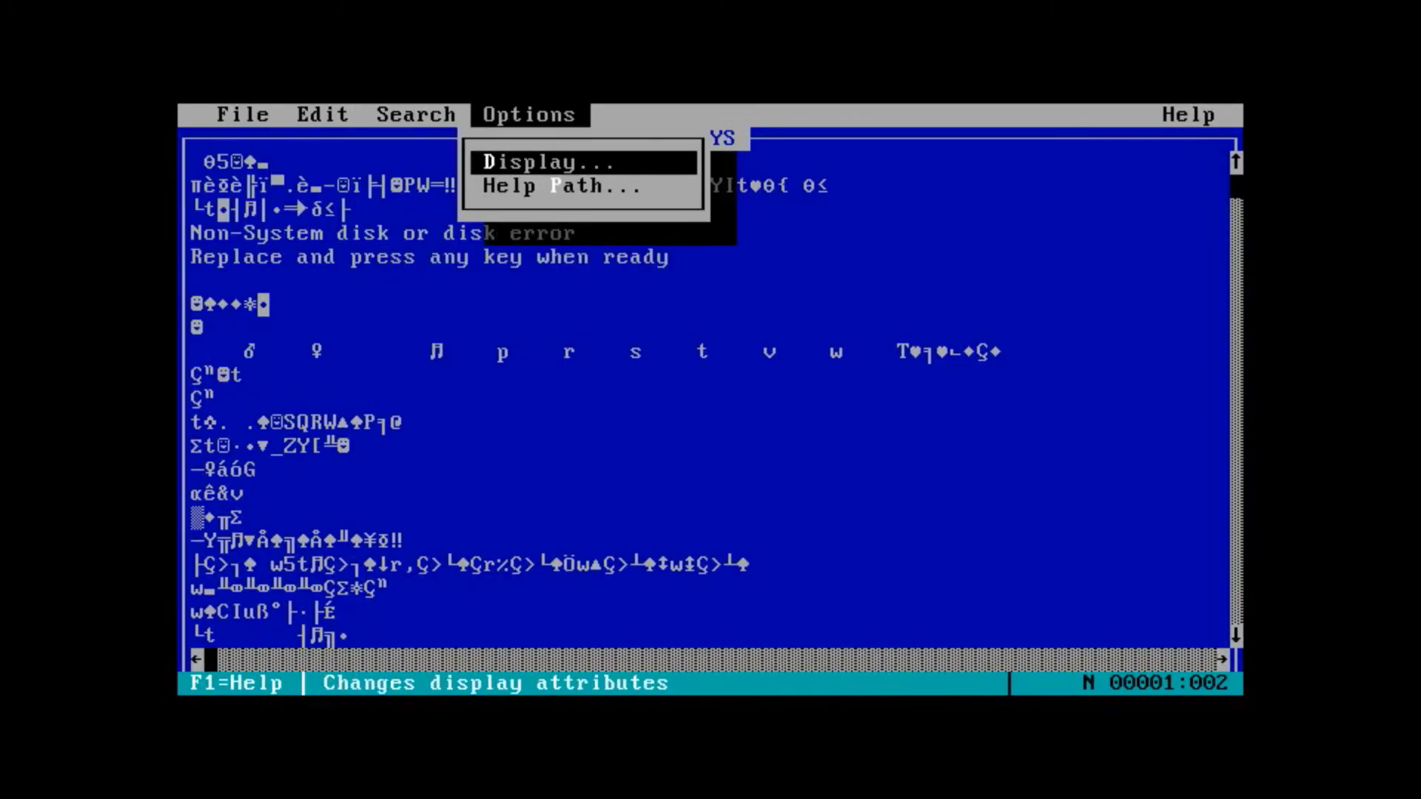
key(Down)
key(Return)
key(Escape)
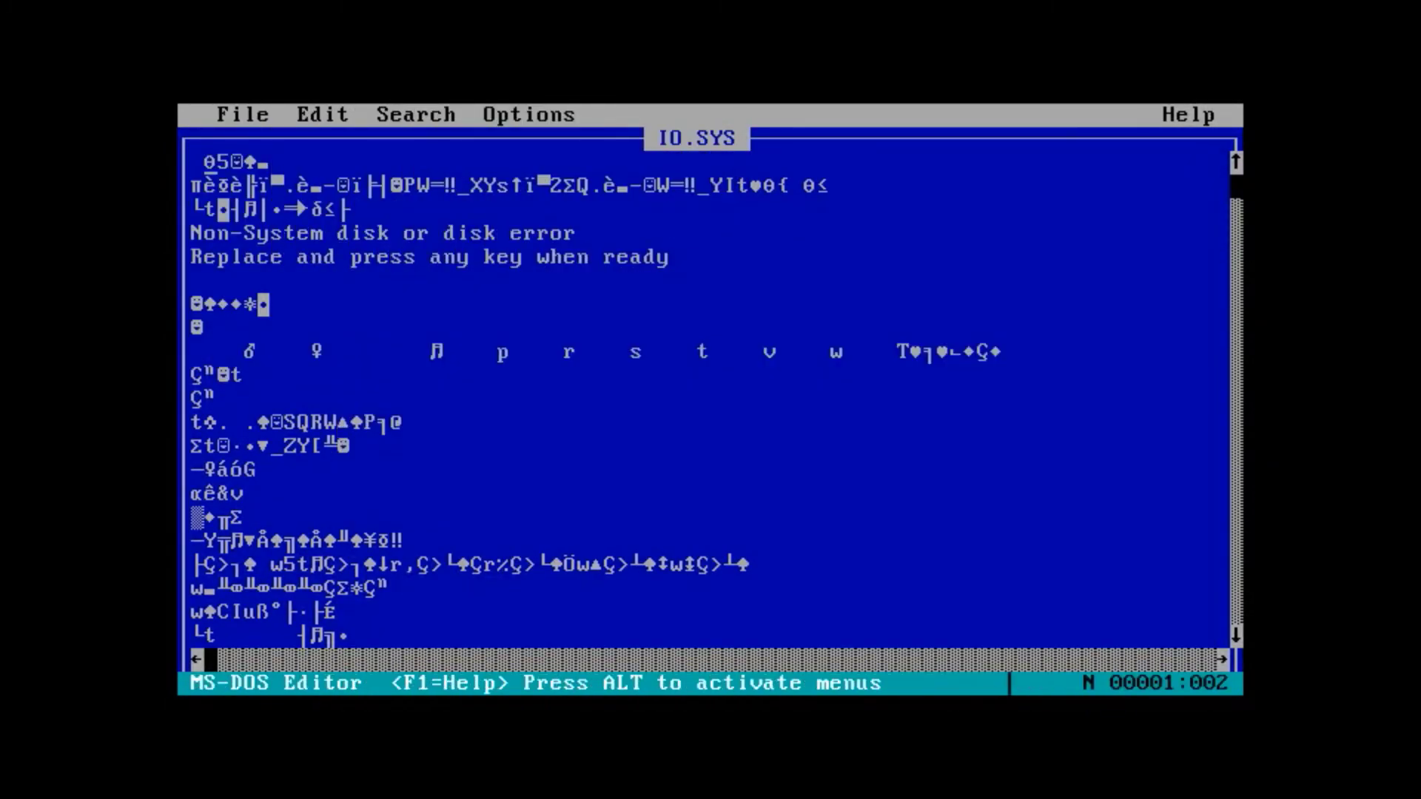
key(alt)
key(Right)
key(Right)
key(Right)
key(Right)
key(Return)
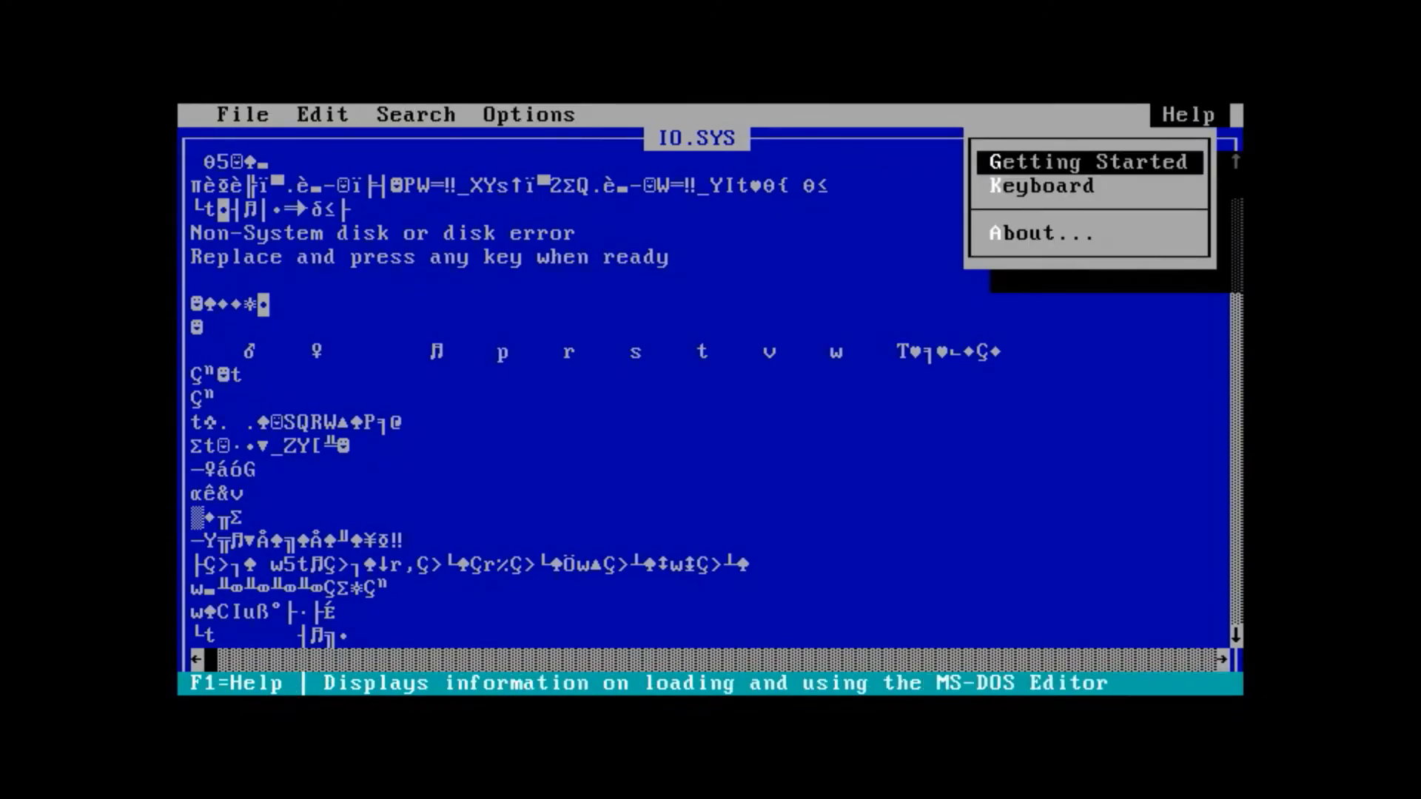